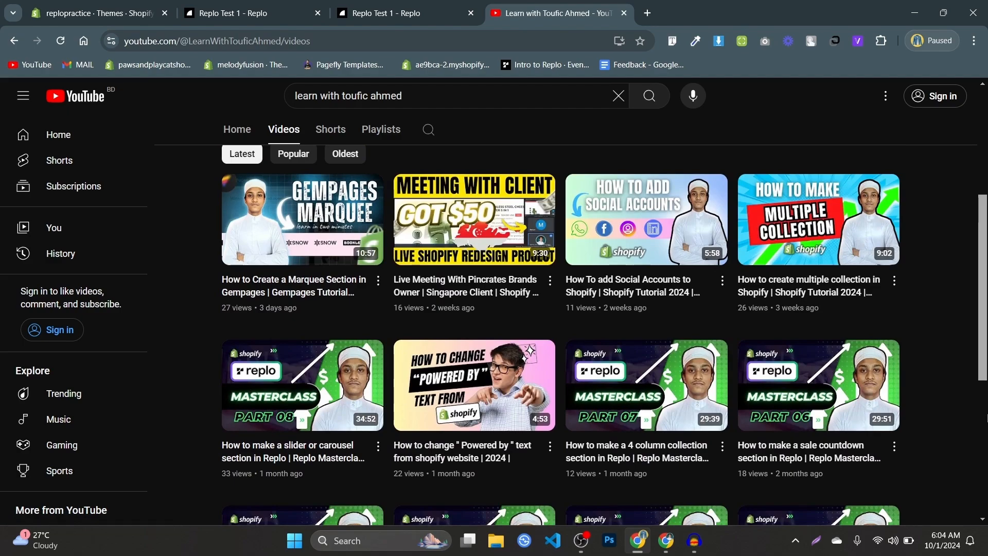
- Look through the published Replo Masterclass videos in the YouTube channel's video list
scroll(987, 418, up, 5)
scroll(987, 417, down, 10)
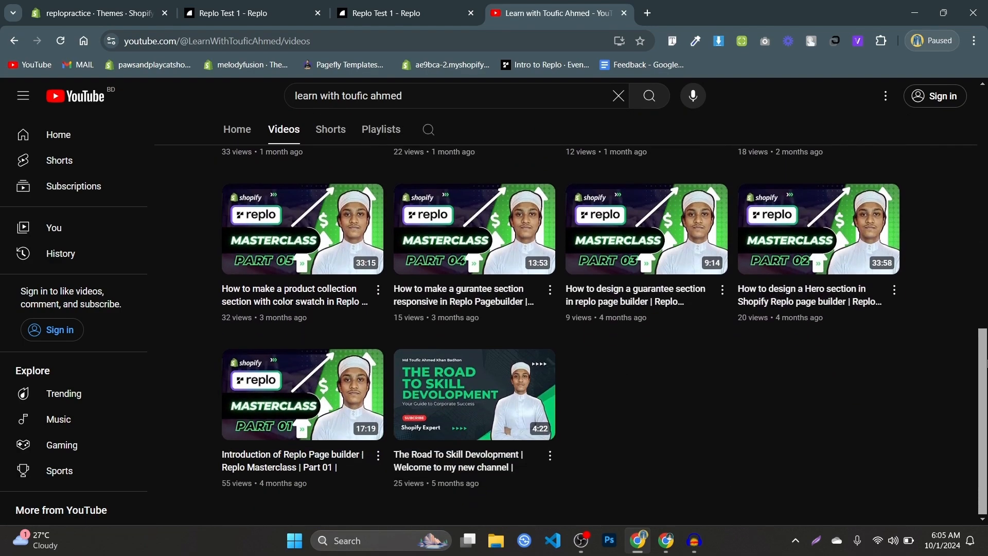
scroll(986, 418, up, 3)
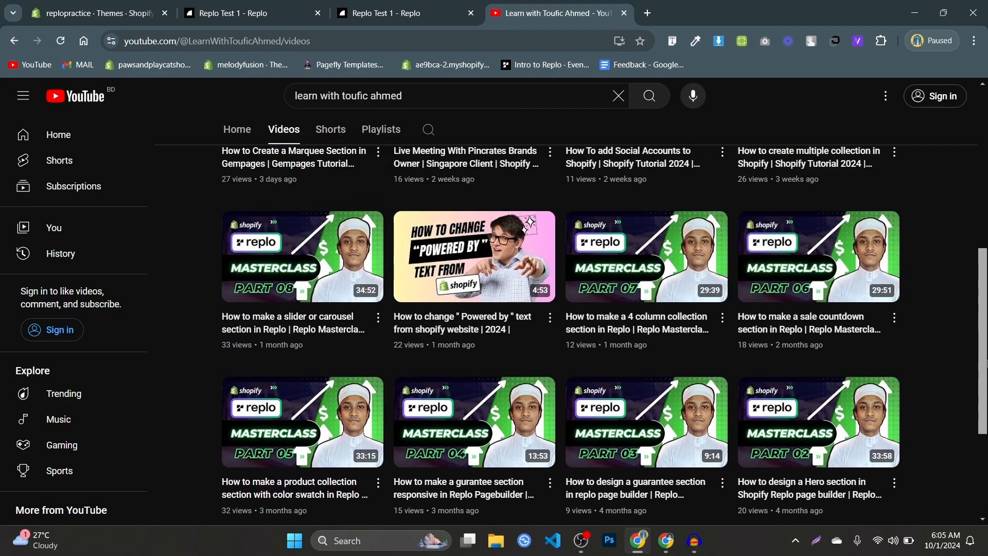
click(438, 5)
click(644, 6)
click(564, 5)
scroll(485, 183, up, 5)
scroll(485, 183, down, 6)
- Switch to the Replo Shoe Home Page in the Replo editor and review its Shop by Category and Our Mission sections
click(411, 7)
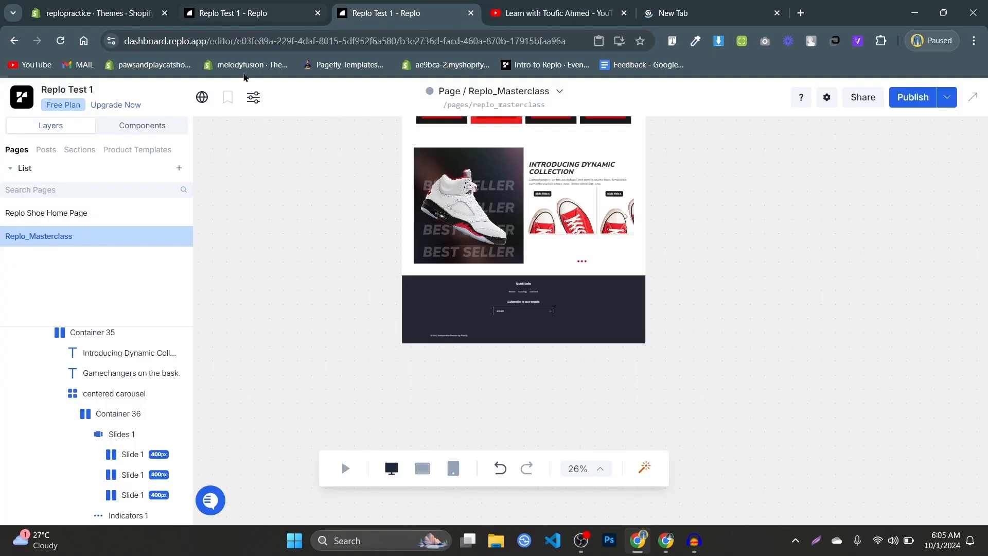
click(225, 6)
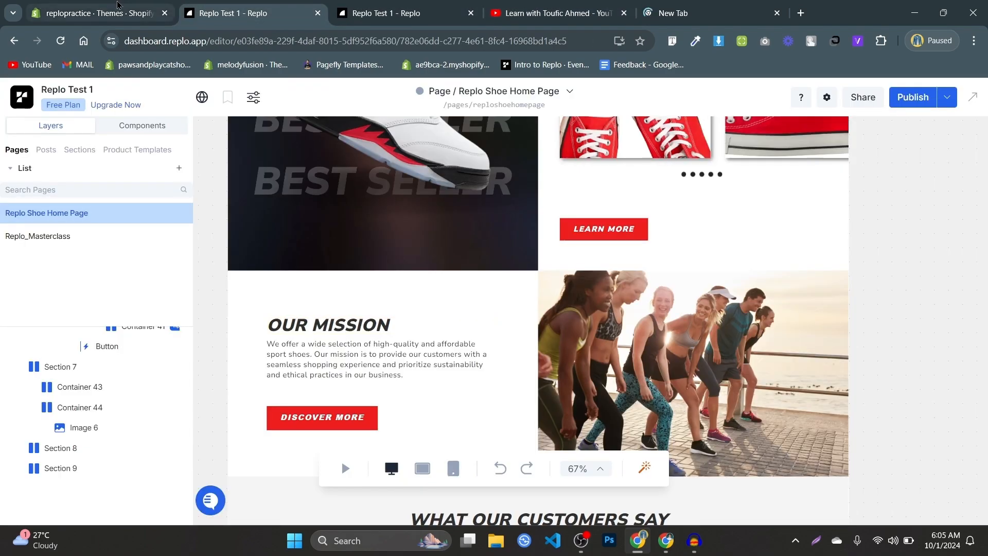
scroll(496, 382, up, 5)
scroll(502, 384, up, 4)
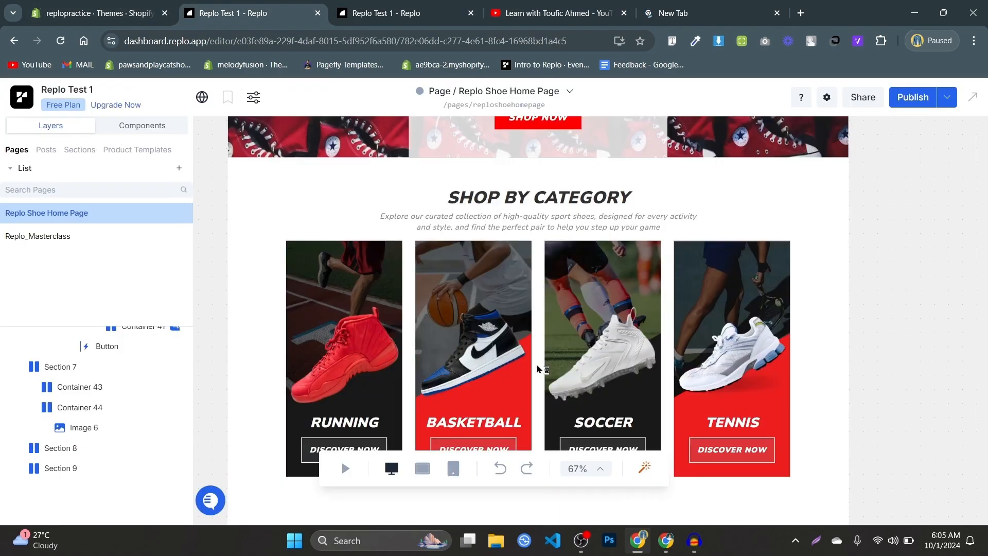
scroll(543, 369, down, 10)
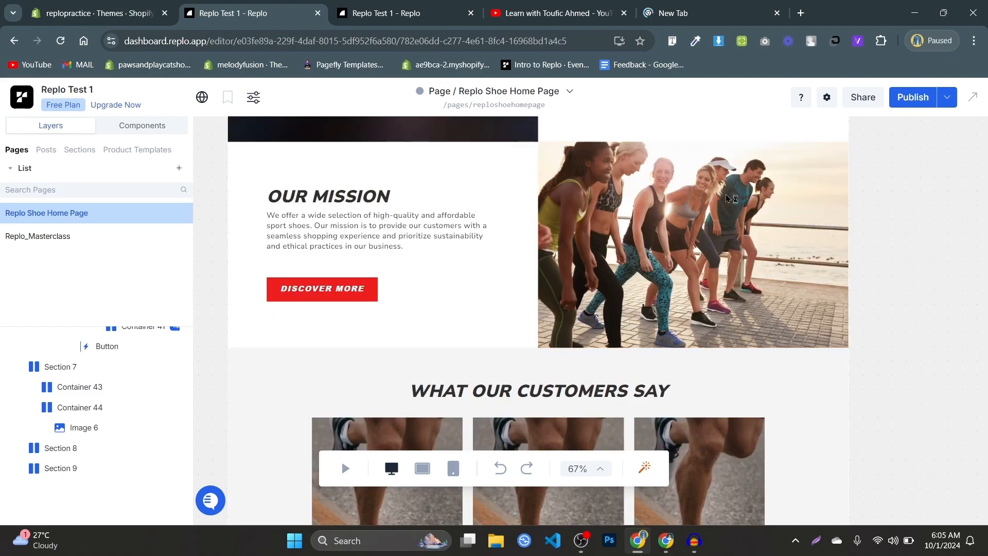
- Return to the YouTube channel and browse its videos from the newest uploads to Replo Masterclass Part 01
click(607, 9)
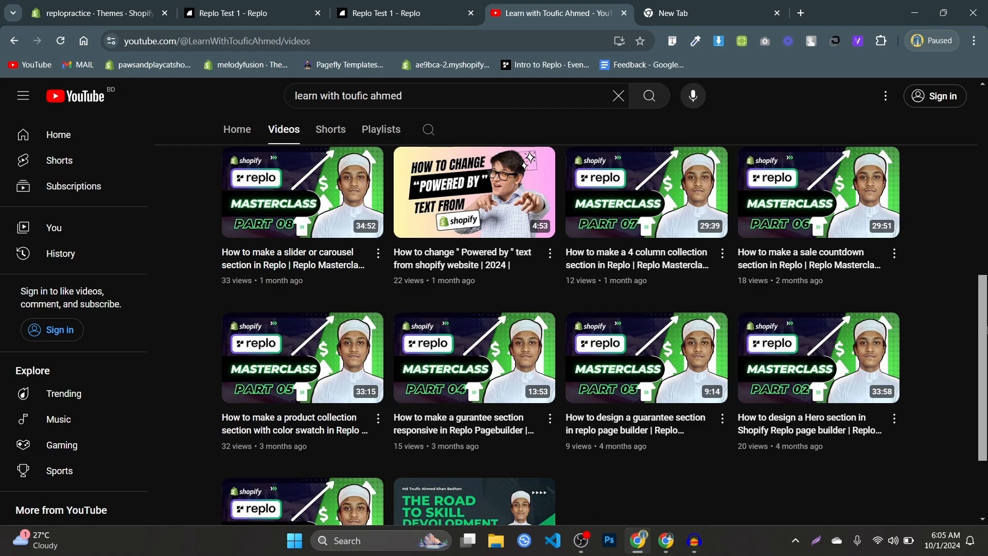
scroll(926, 350, down, 2)
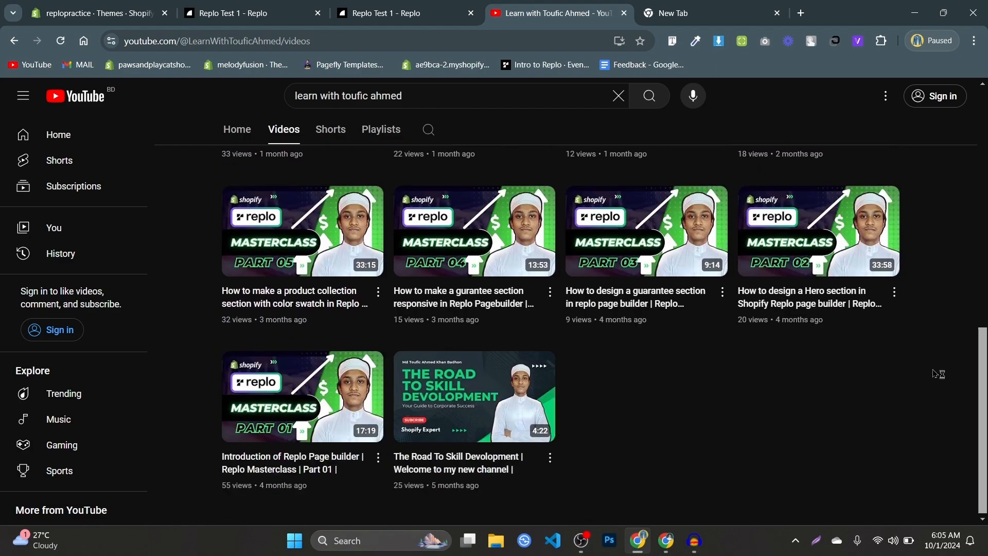
scroll(874, 365, up, 3)
scroll(783, 386, down, 3)
scroll(663, 435, up, 3)
scroll(664, 435, up, 5)
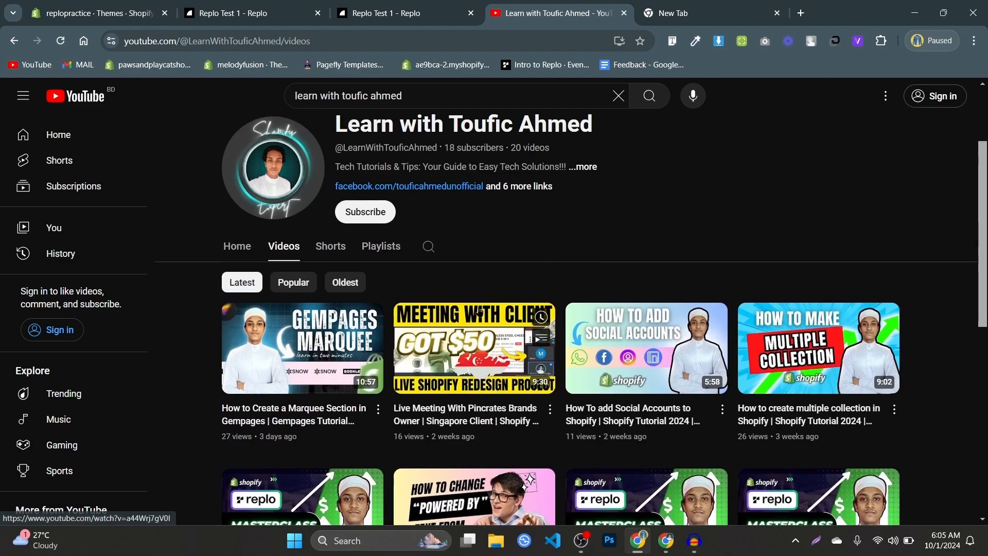
scroll(663, 435, down, 5)
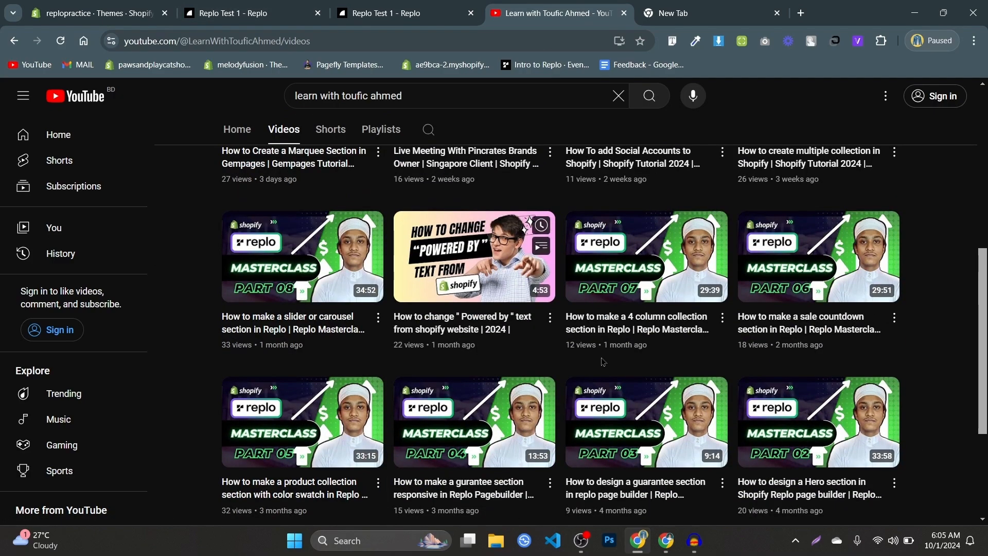
- Switch to the Replo_Masterclass page in Replo and examine its sale countdown and Shop by Category sections
click(422, 7)
scroll(412, 287, up, 5)
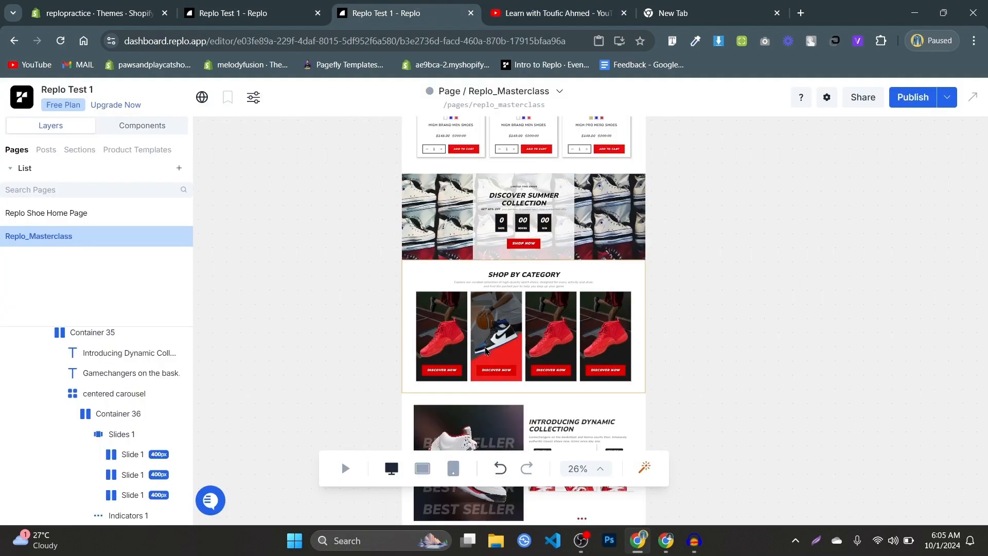
scroll(521, 373, up, 5)
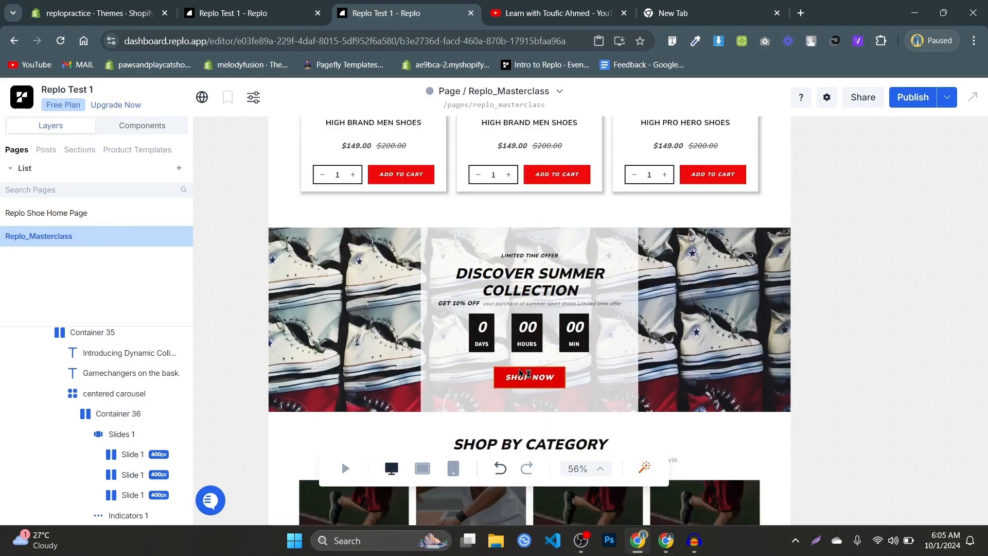
scroll(520, 372, down, 5)
scroll(520, 373, up, 1)
scroll(520, 373, down, 3)
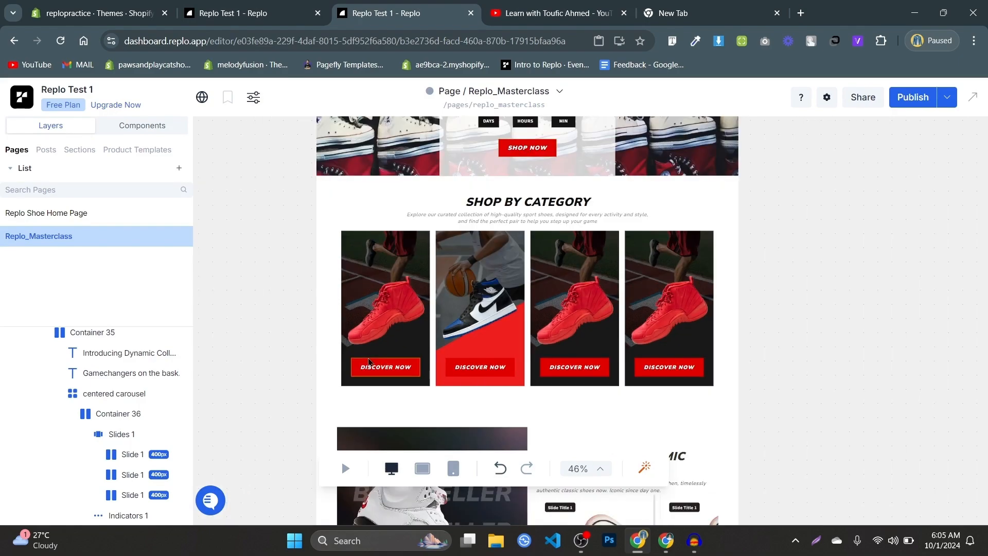
scroll(520, 372, up, 3)
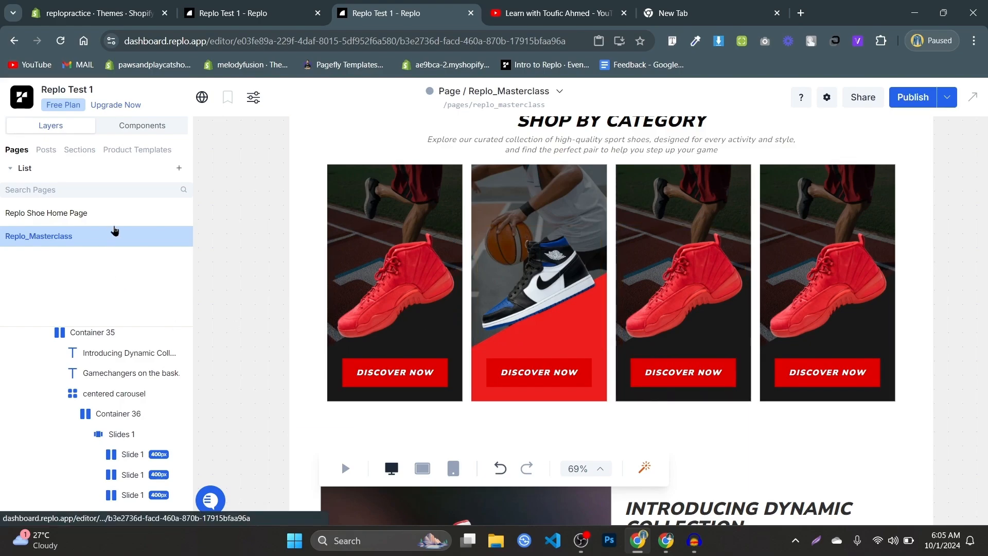
scroll(887, 341, down, 2)
scroll(946, 342, up, 2)
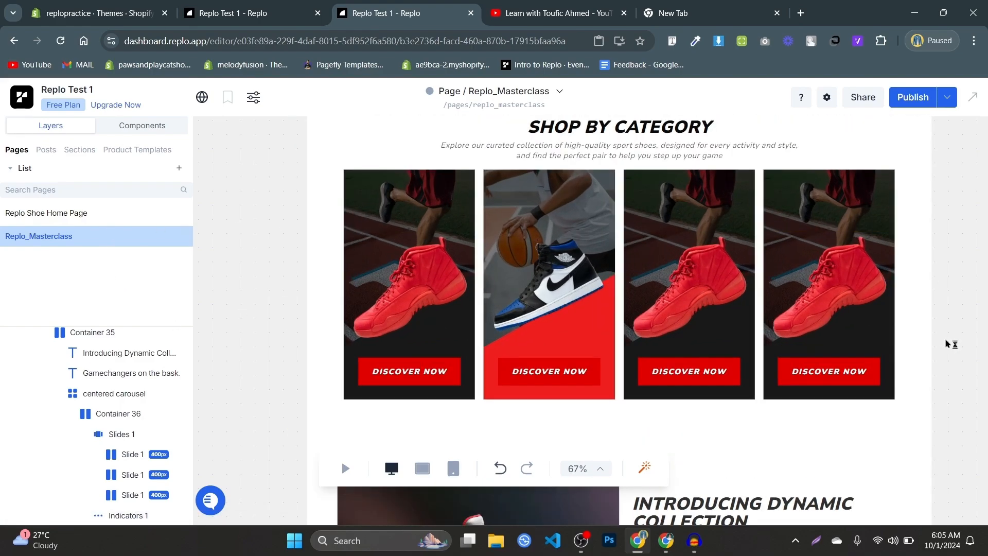
- Go back to the YouTube channel and skim its complete video list and header
click(548, 8)
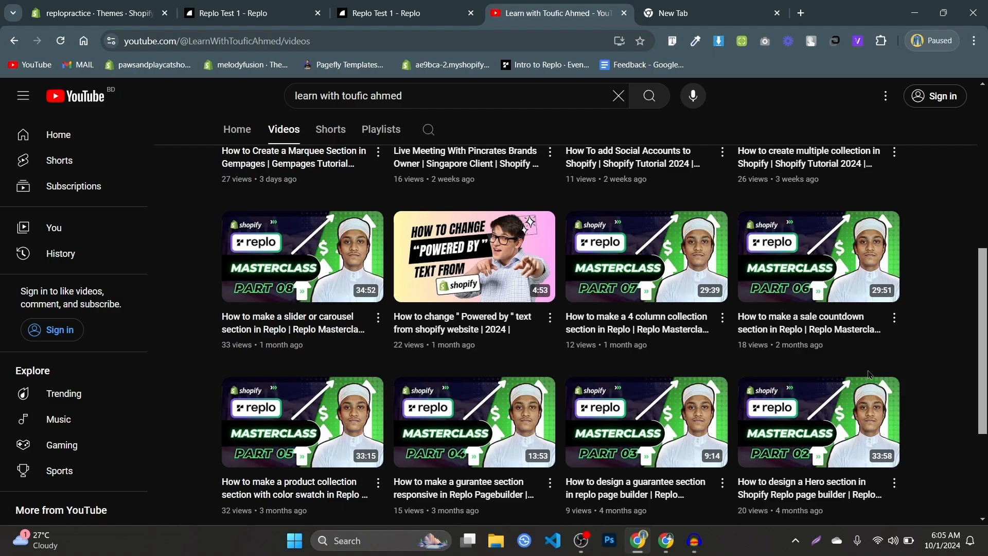
scroll(870, 374, up, 8)
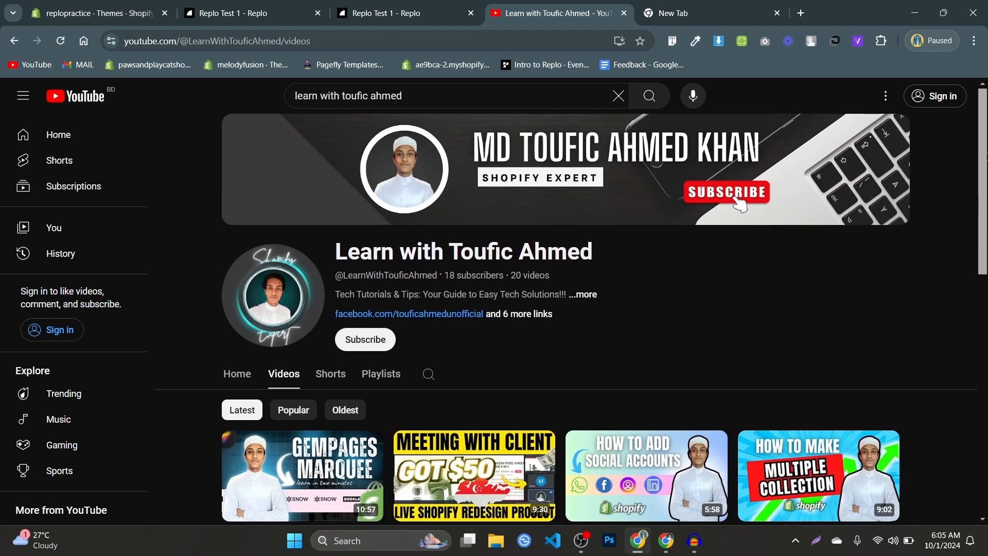
scroll(566, 319, down, 15)
scroll(566, 319, up, 14)
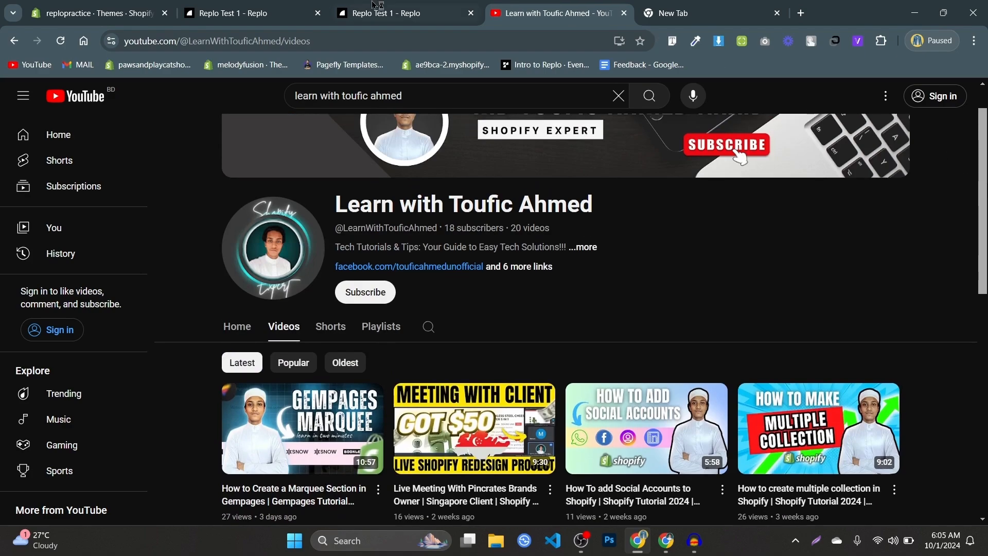
- Switch to the Replo Shoe Home Page in Replo and examine the Our Mission section with its runners image
click(374, 5)
scroll(486, 309, down, 6)
key(ctrl+shift+Tab)
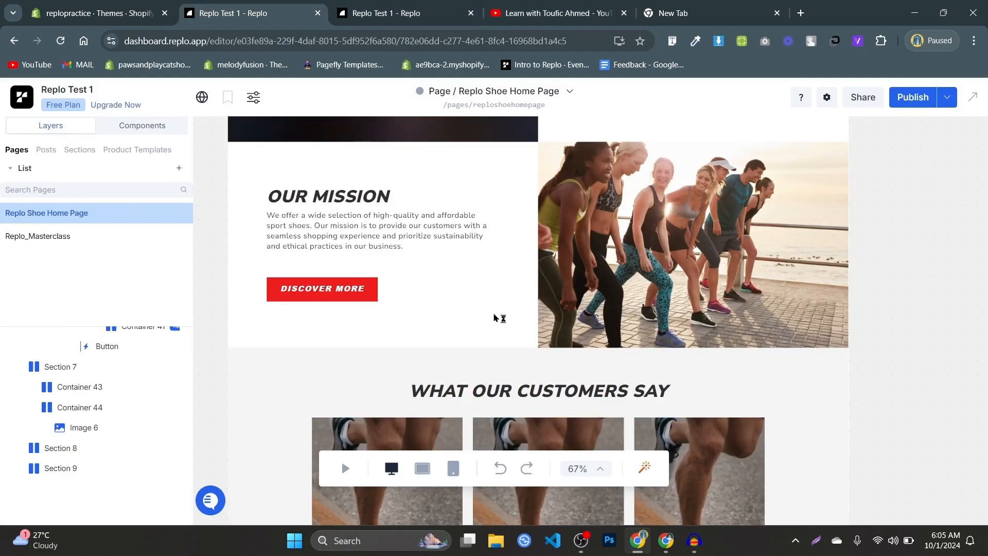
scroll(543, 317, down, 4)
scroll(542, 317, up, 7)
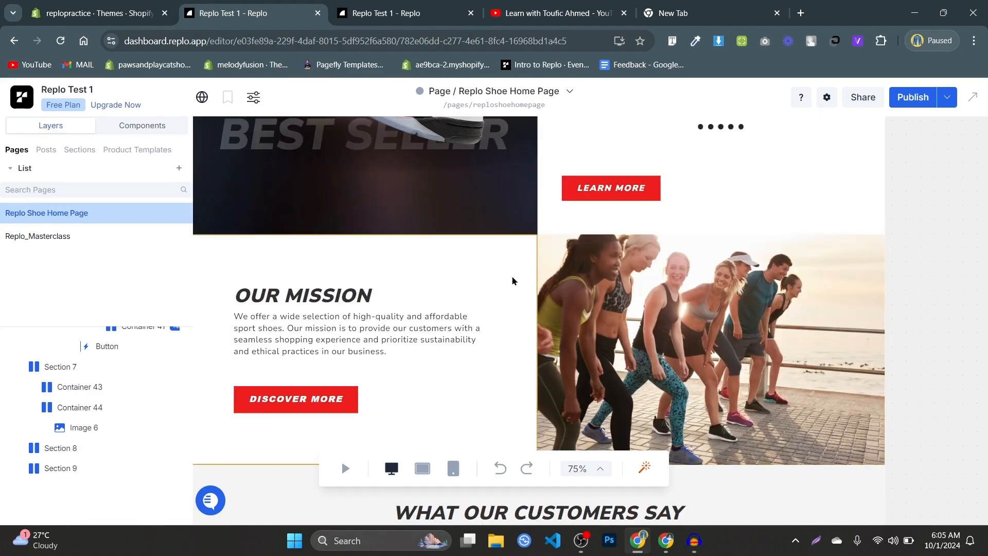
scroll(512, 278, down, 3)
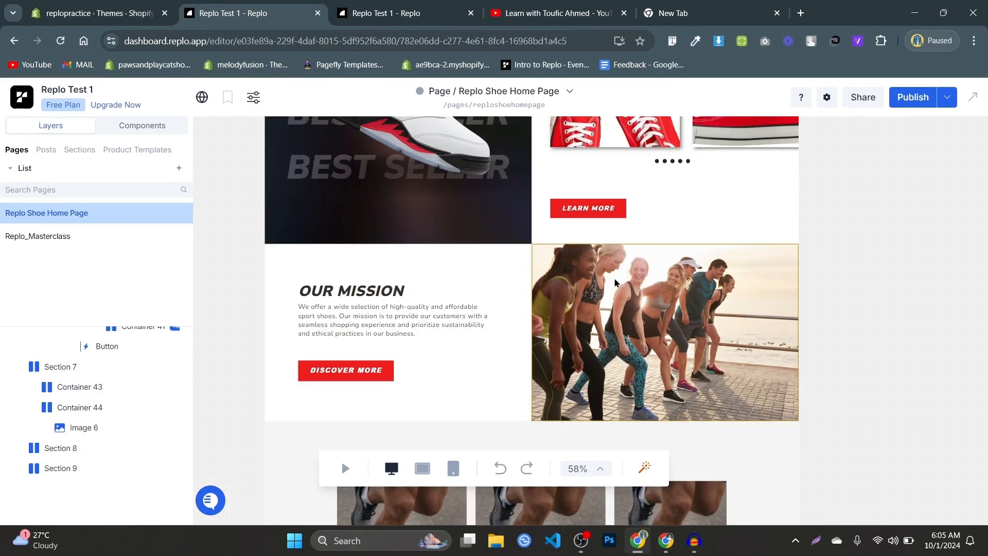
- Switch to the Replo_Masterclass page and examine the Introducing Dynamic Collection section between the category cards and the footer
click(385, 10)
scroll(721, 256, down, 4)
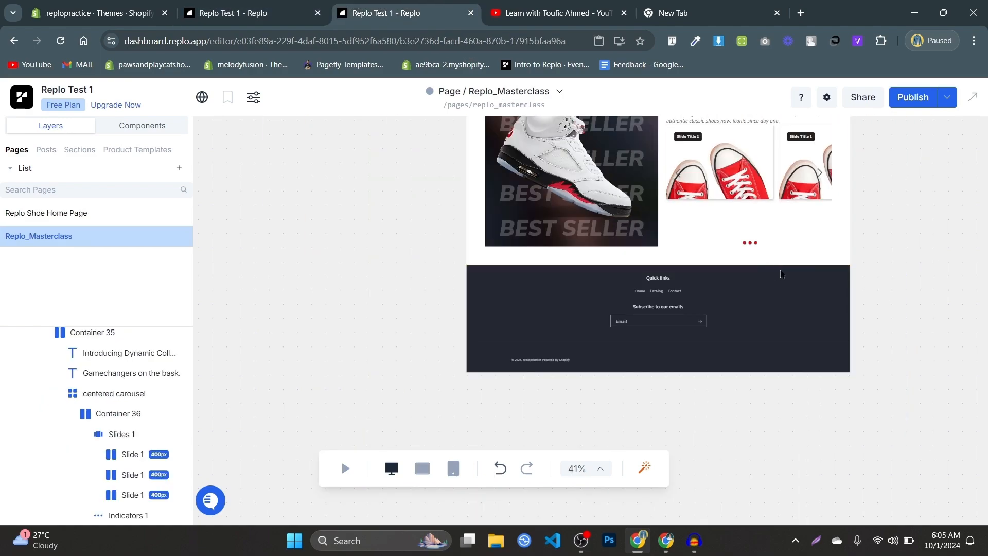
scroll(803, 271, up, 4)
scroll(974, 310, up, 4)
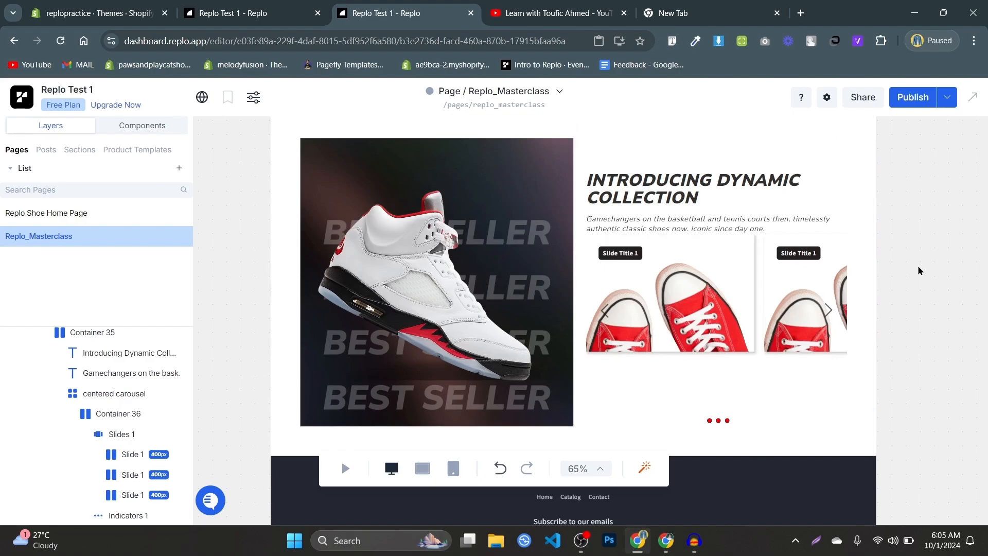
scroll(894, 259, up, 1)
scroll(826, 255, down, 2)
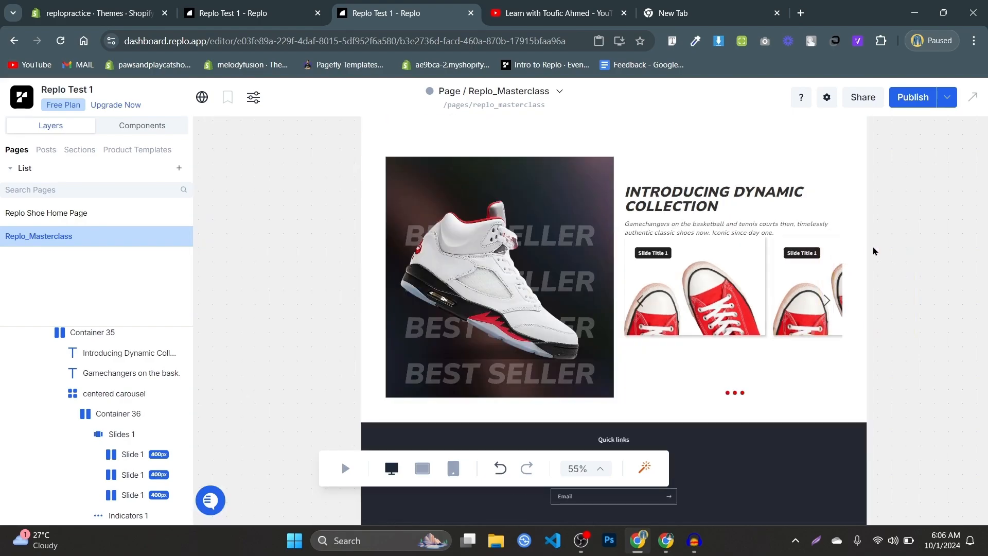
scroll(874, 251, up, 2)
scroll(759, 292, up, 5)
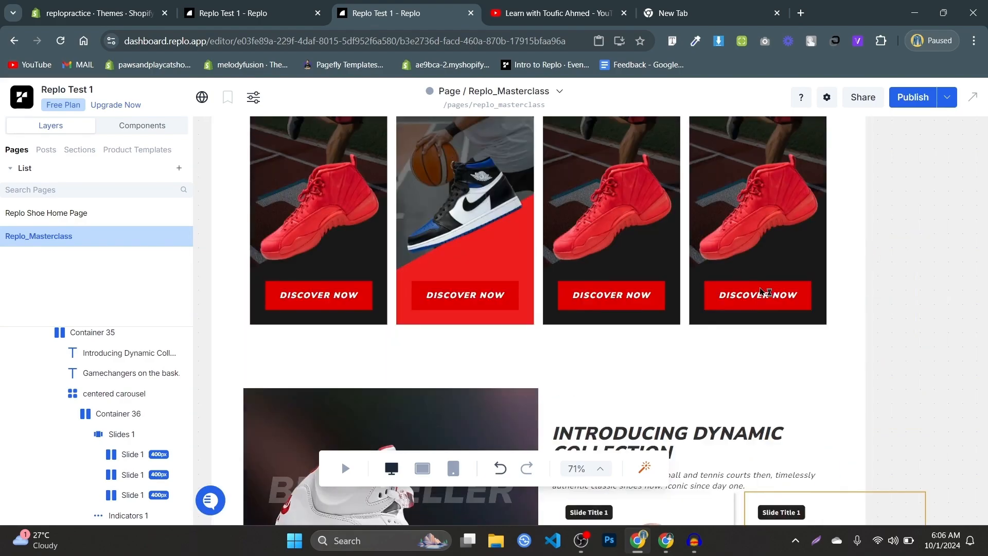
scroll(761, 292, down, 4)
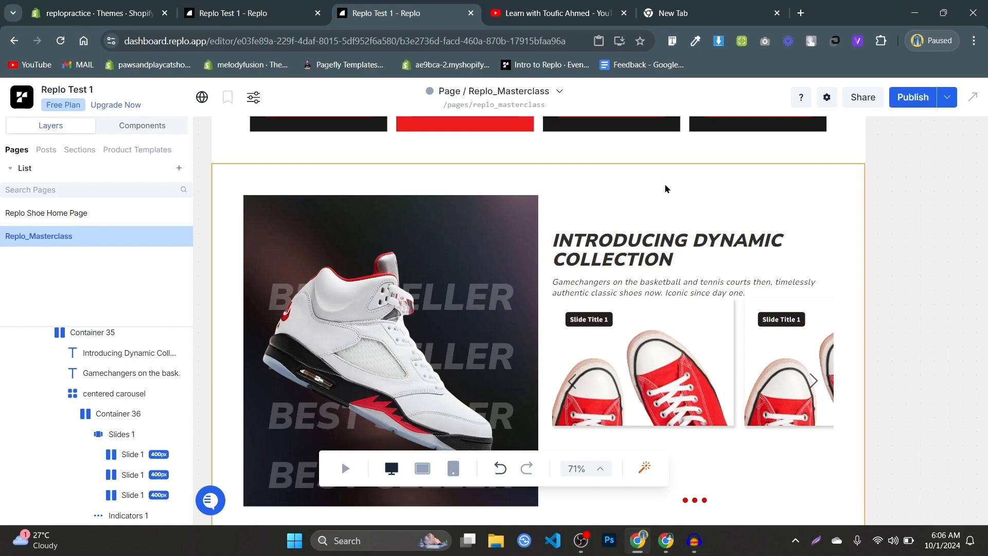
- Switch to YouTube, open the channel's About information, read through its links and channel details, and close it
click(555, 13)
scroll(562, 294, down, 5)
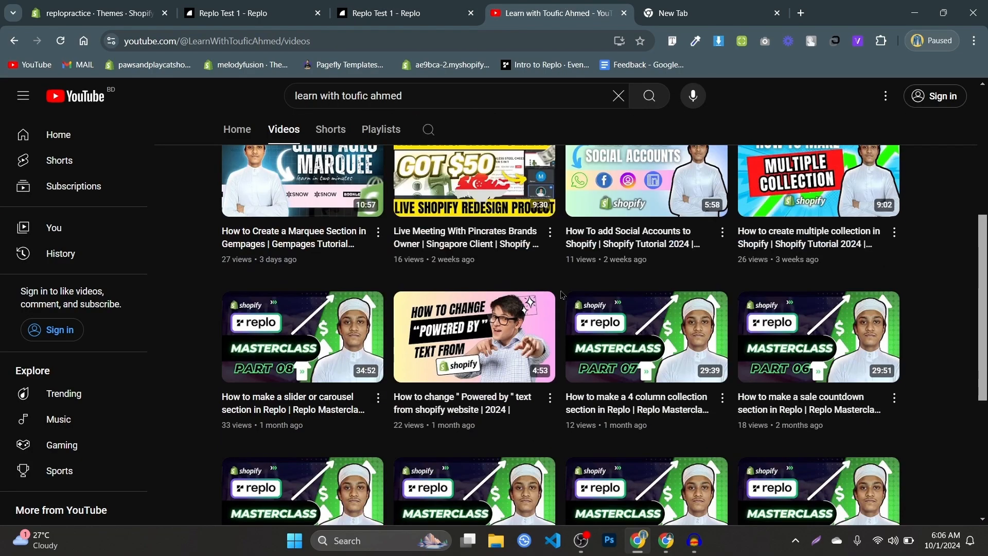
scroll(563, 294, up, 5)
click(524, 266)
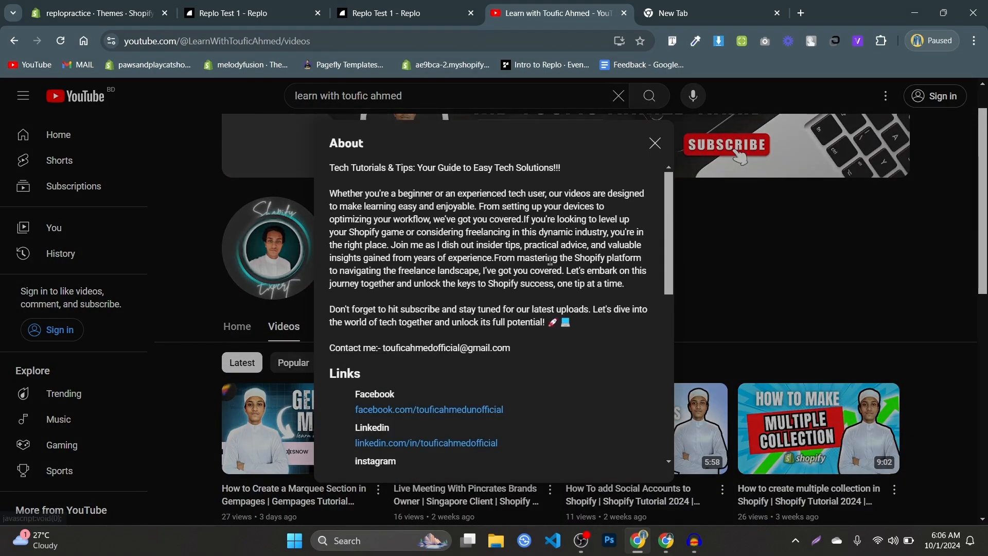
scroll(550, 260, down, 5)
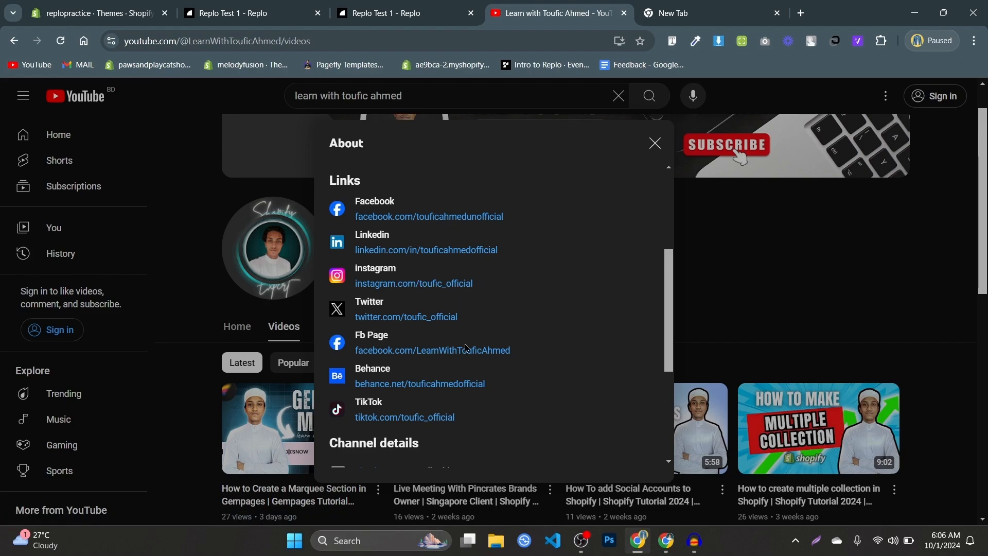
scroll(449, 370, down, 4)
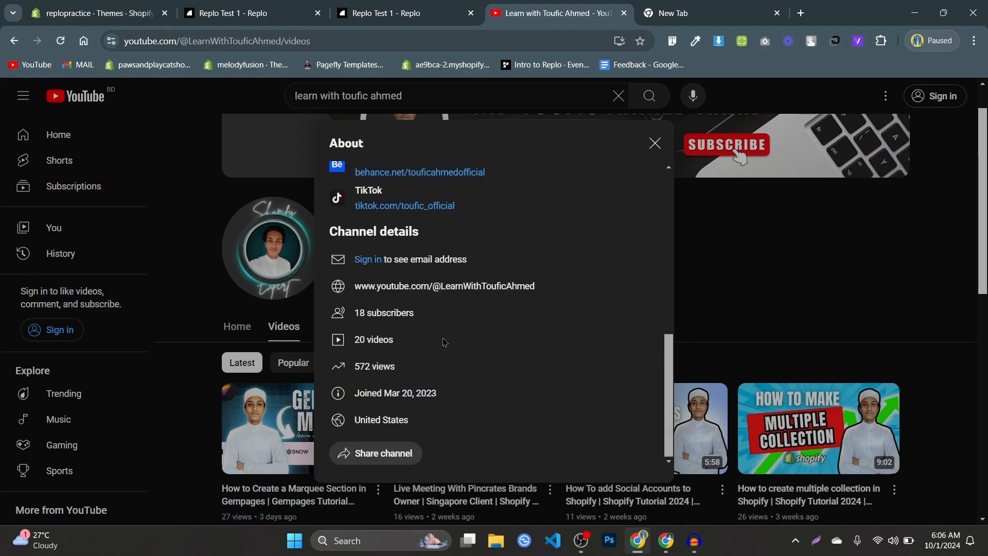
scroll(443, 339, up, 3)
scroll(511, 286, down, 3)
click(653, 144)
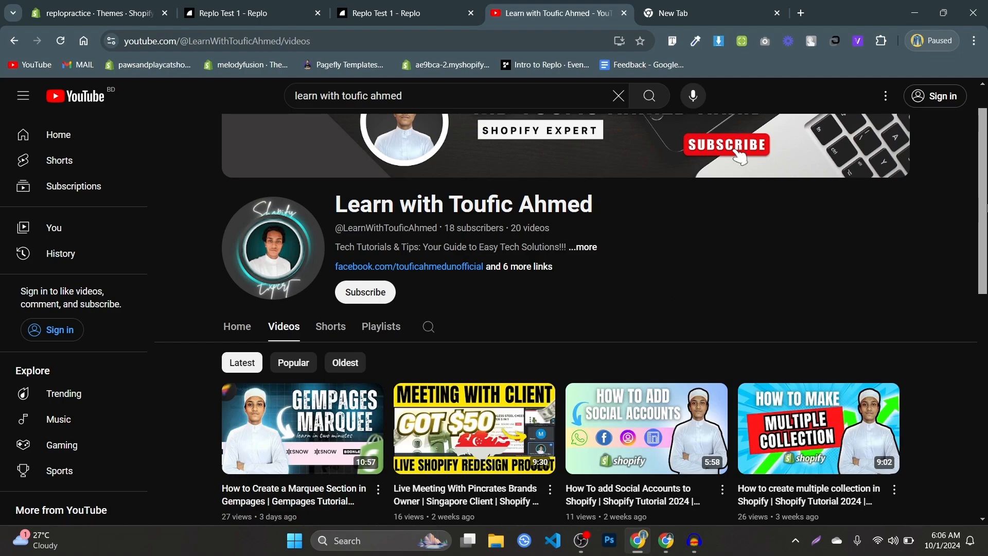
- Check the channel details in the YouTube About information again and return to the Replo_Masterclass page in Replo
scroll(987, 207, down, 4)
scroll(986, 134, up, 5)
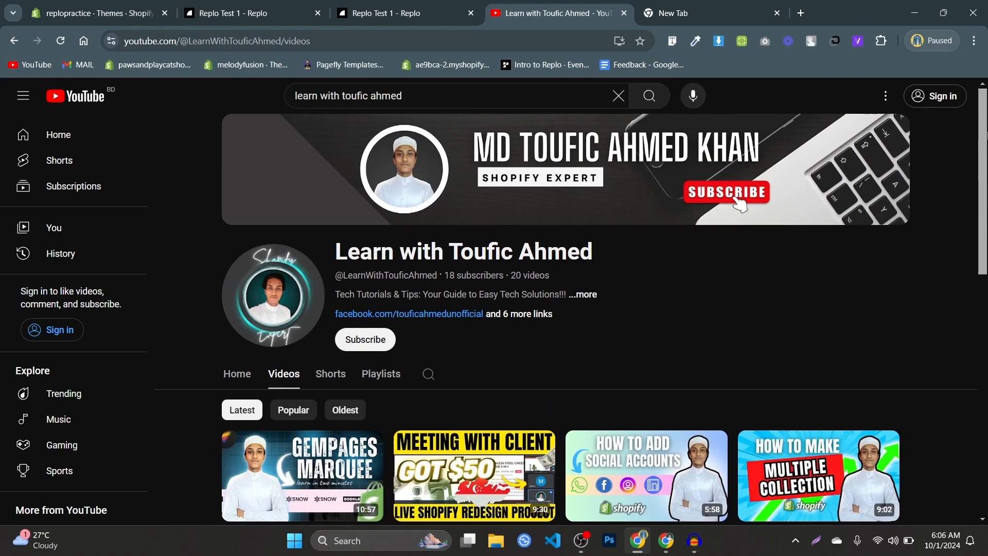
click(555, 316)
scroll(463, 297, down, 5)
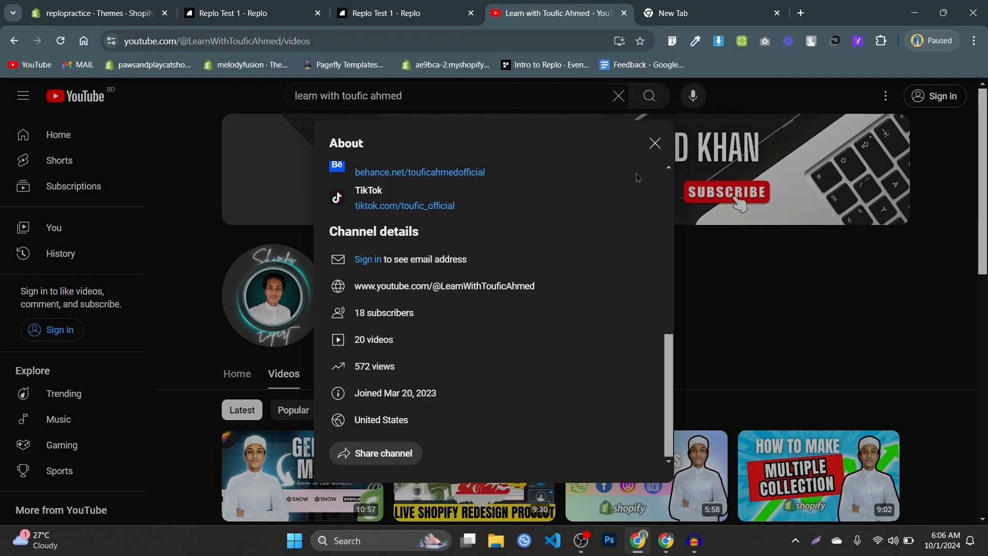
click(654, 143)
scroll(654, 155, down, 5)
scroll(515, 154, up, 5)
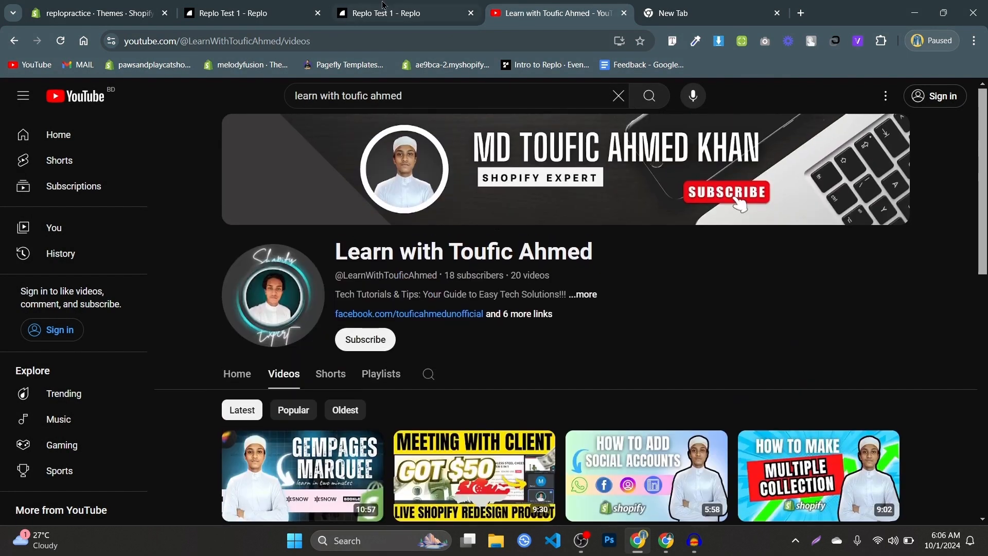
click(383, 5)
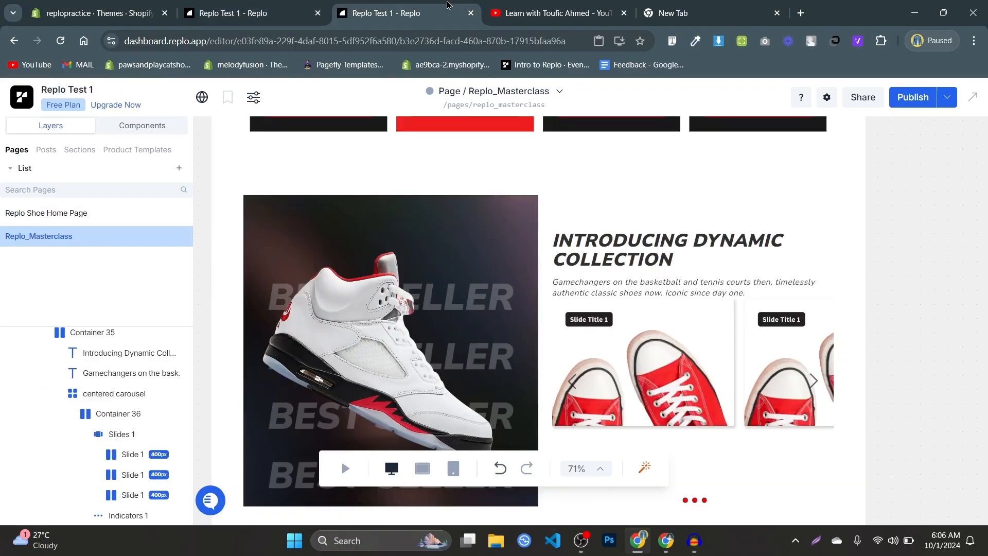
- Examine the Our Mission heading, paragraph and Discover More button on the Replo Shoe Home Page, returning to the Replo_Masterclass page
scroll(353, 360, down, 5)
ctrl+scroll(748, 295, up, 2)
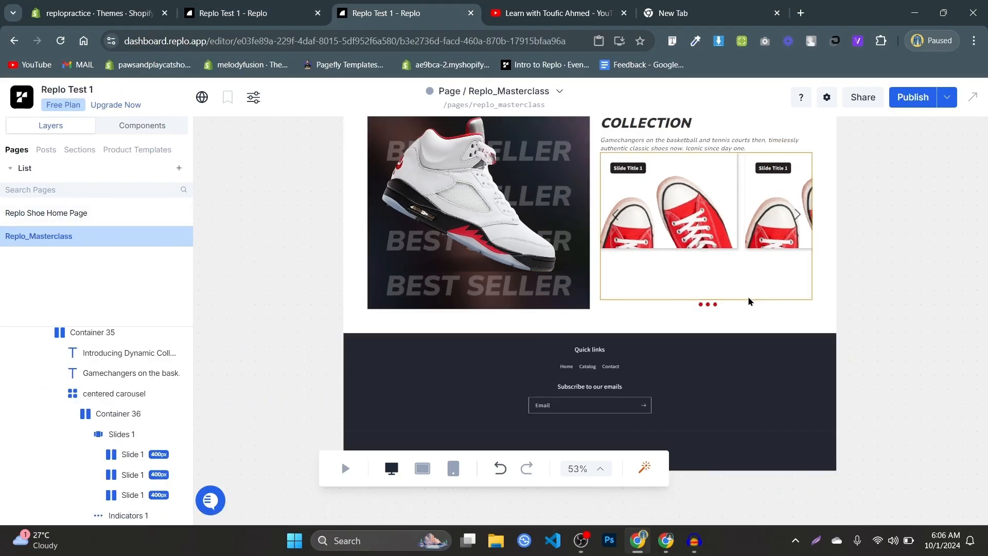
key(ctrl+shift+Tab)
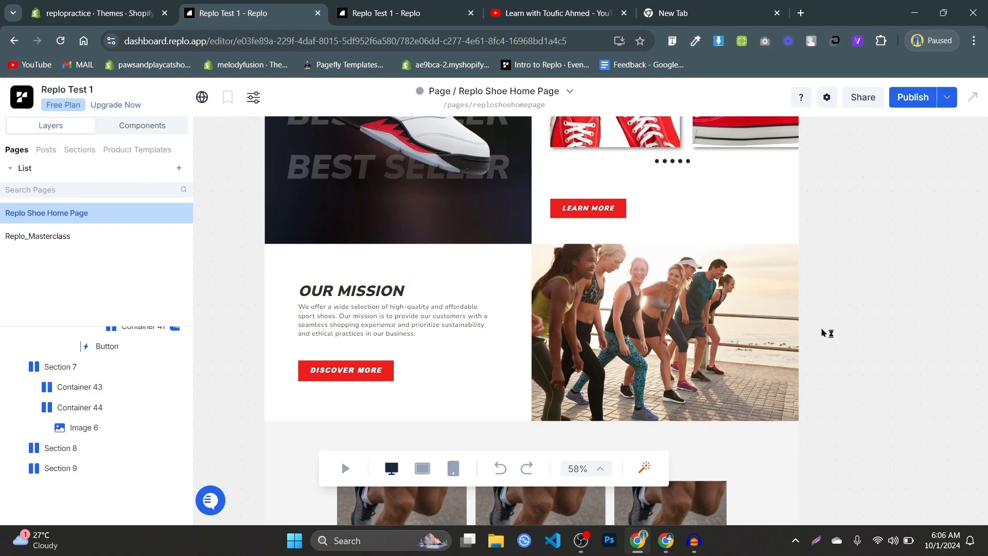
click(381, 301)
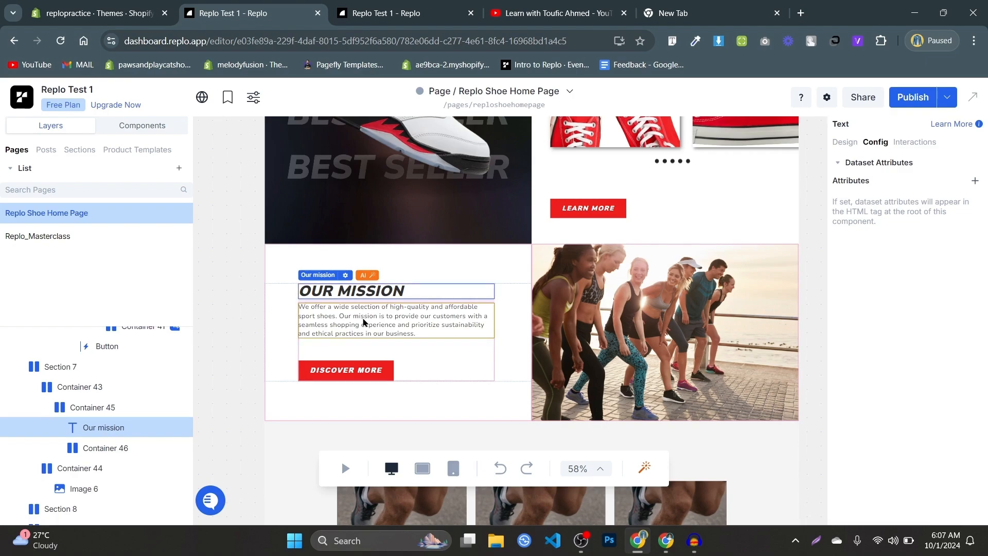
click(363, 322)
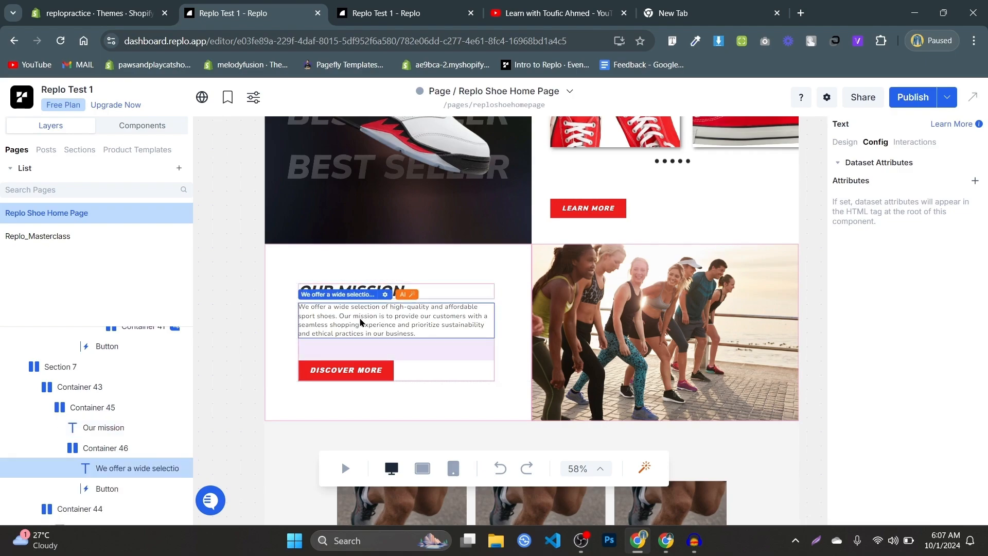
click(381, 370)
key(ctrl+Tab)
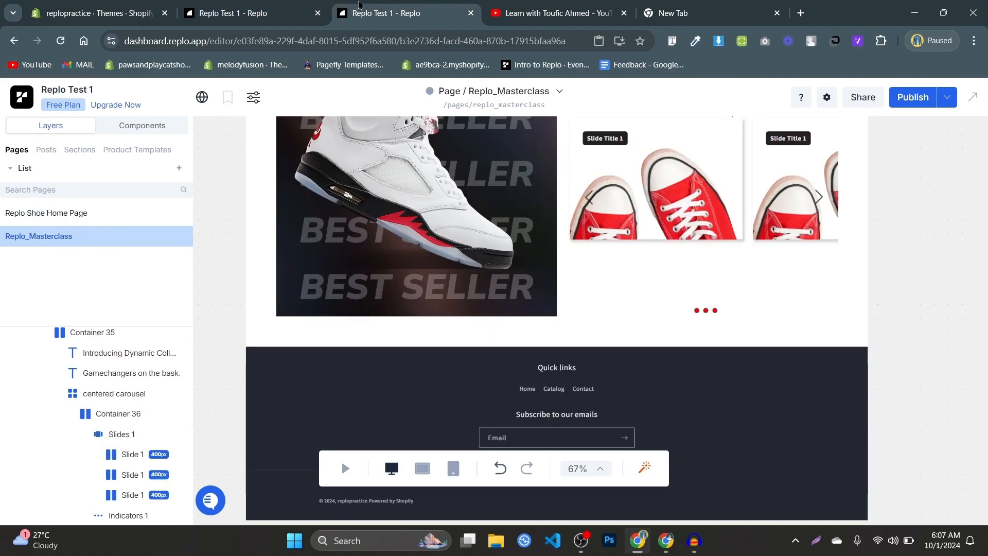
- Examine the outer and inner containers of the Introducing Dynamic Collection section, including their width and column layout, down to the footer
scroll(354, 301, up, 5)
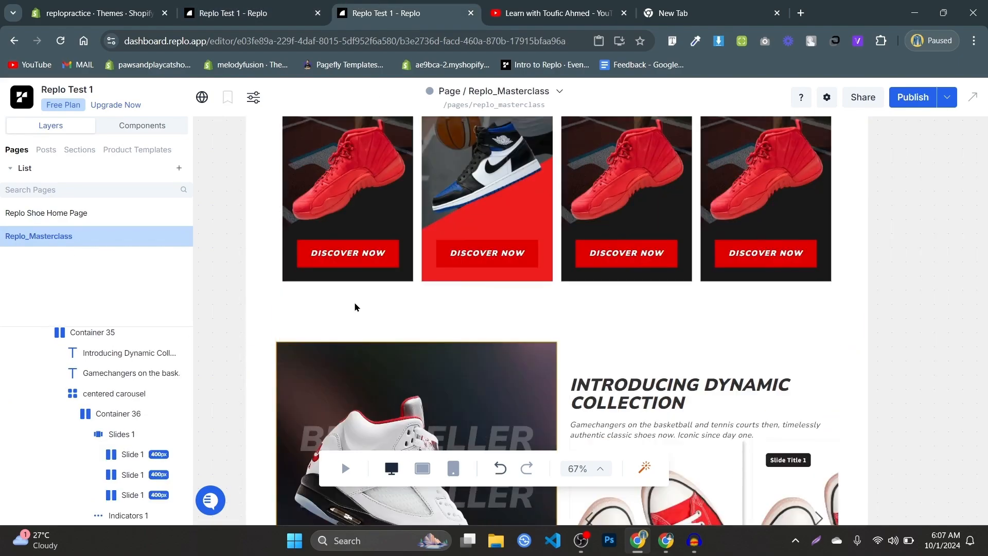
click(261, 405)
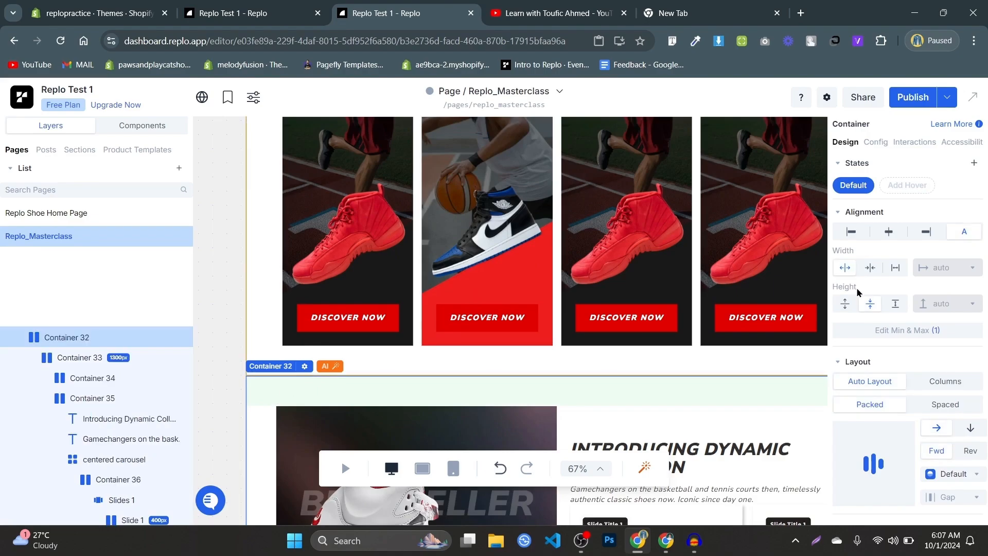
click(112, 360)
scroll(452, 373, down, 1)
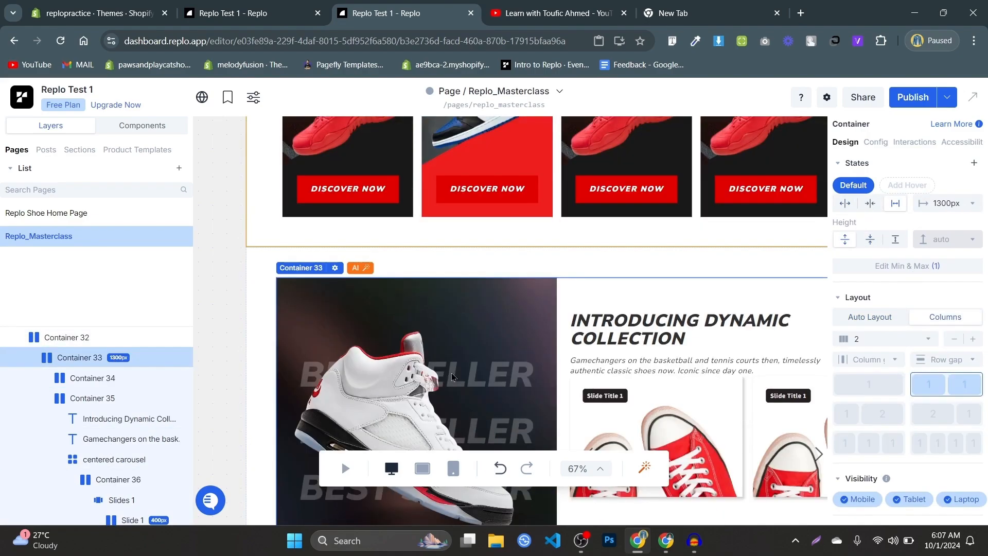
scroll(612, 388, down, 4)
scroll(611, 389, up, 3)
scroll(592, 389, down, 3)
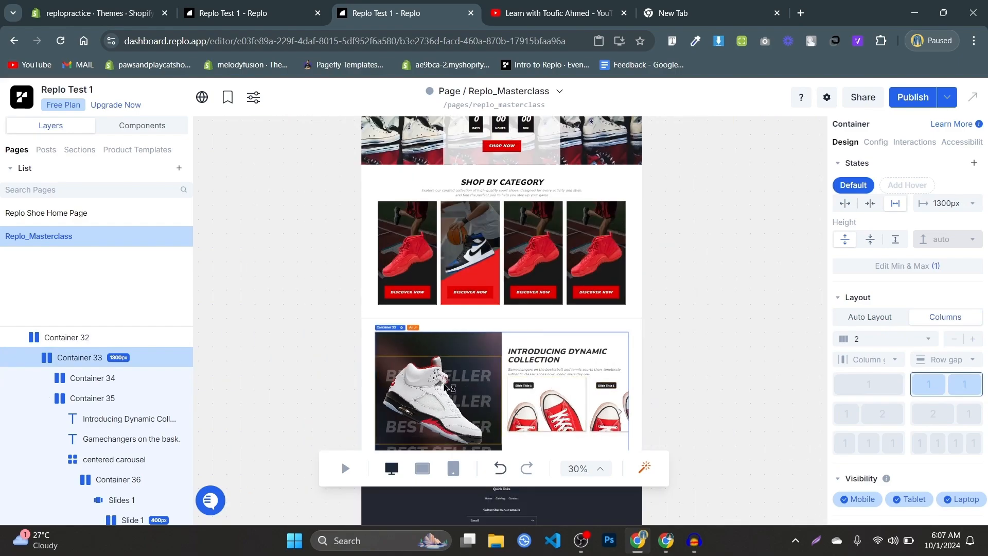
scroll(476, 388, up, 4)
scroll(548, 389, down, 5)
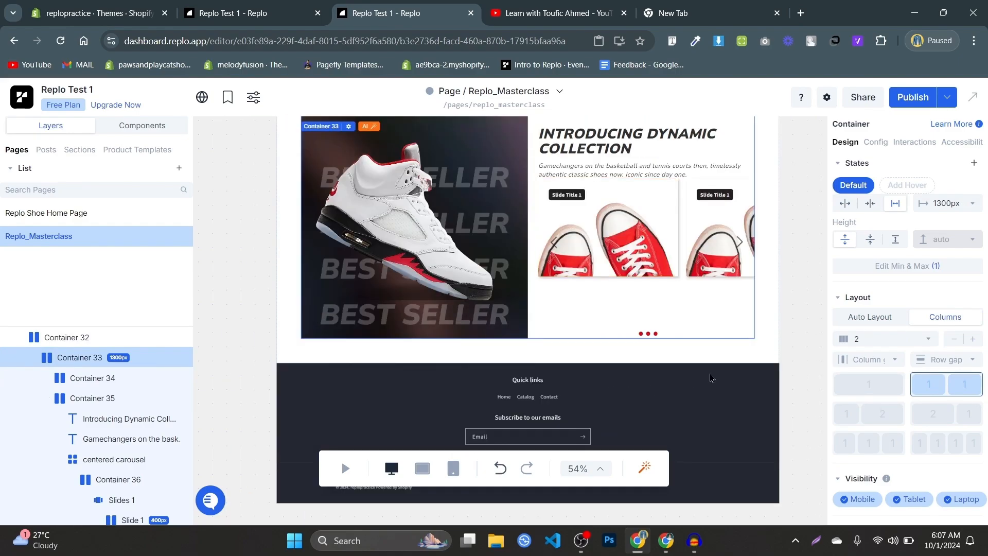
scroll(711, 378, up, 2)
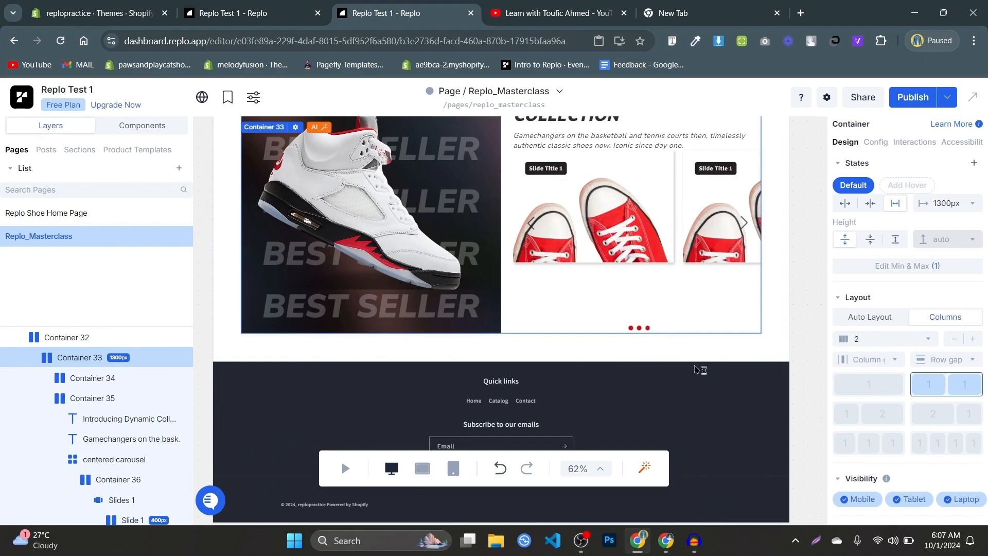
- Add a new basic container between the Introducing Dynamic Collection section and the footer
click(172, 129)
click(137, 228)
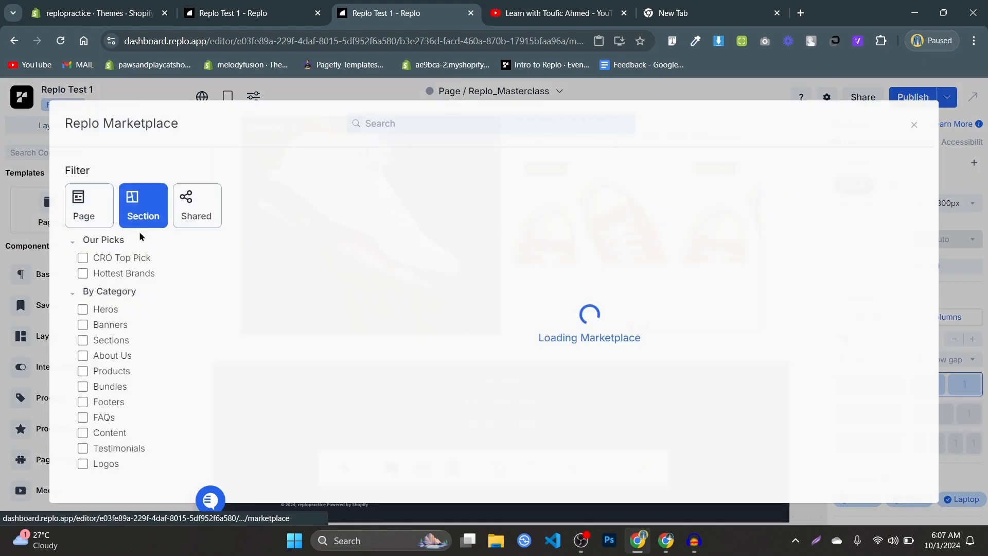
click(2, 262)
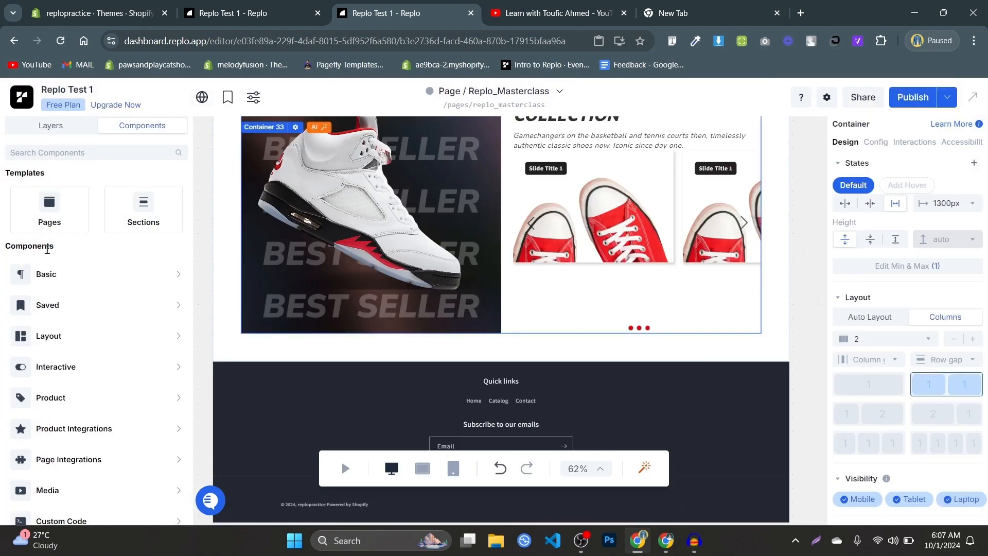
mouse_move(45, 273)
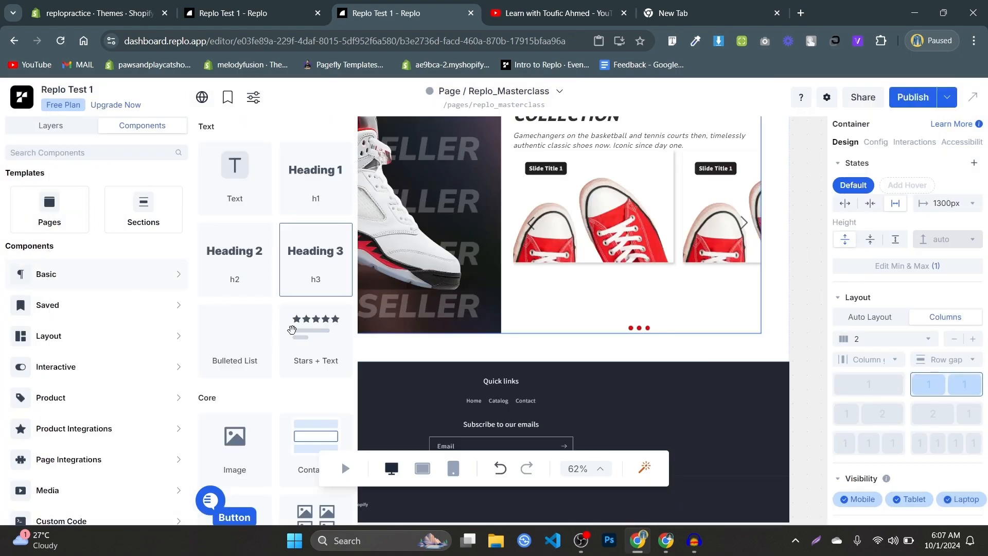
scroll(294, 350, down, 4)
scroll(299, 340, up, 2)
drag(525, 360, 508, 385)
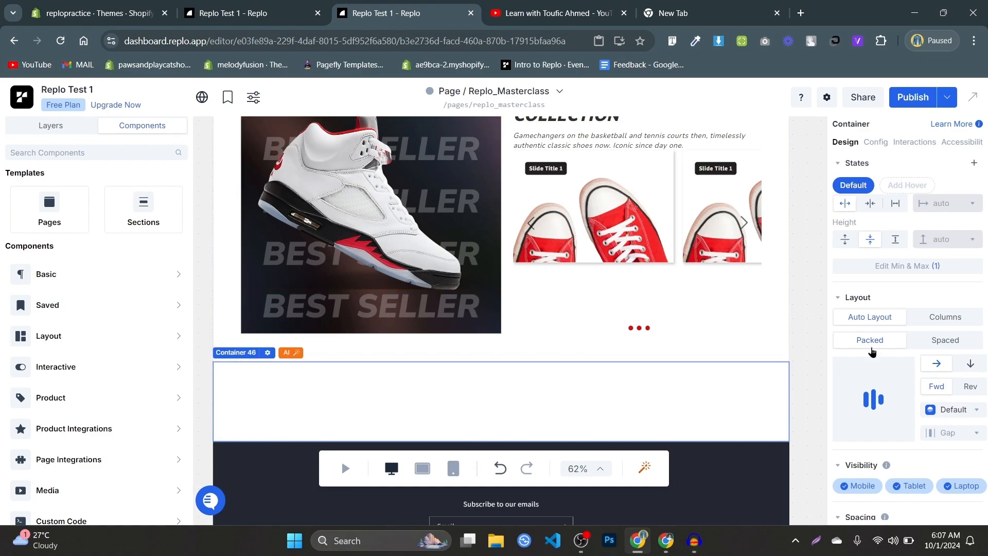
- Set the new section container's upper and lower padding to 60px
scroll(895, 391, down, 3)
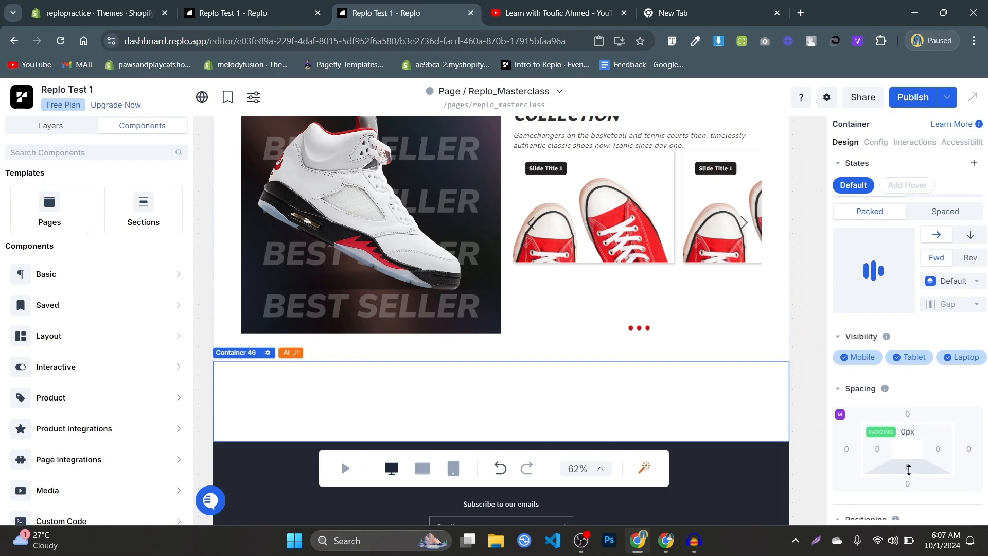
click(903, 433)
text(60)
click(904, 467)
text(60)
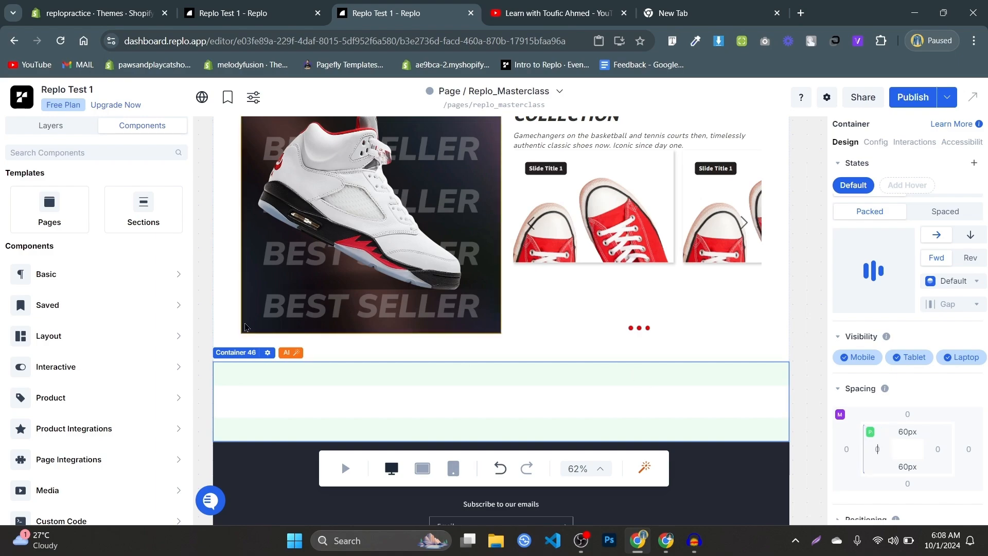
- Check the padding of the Introducing Dynamic Collection container and set the new section container's upper and lower padding to 70px
click(672, 319)
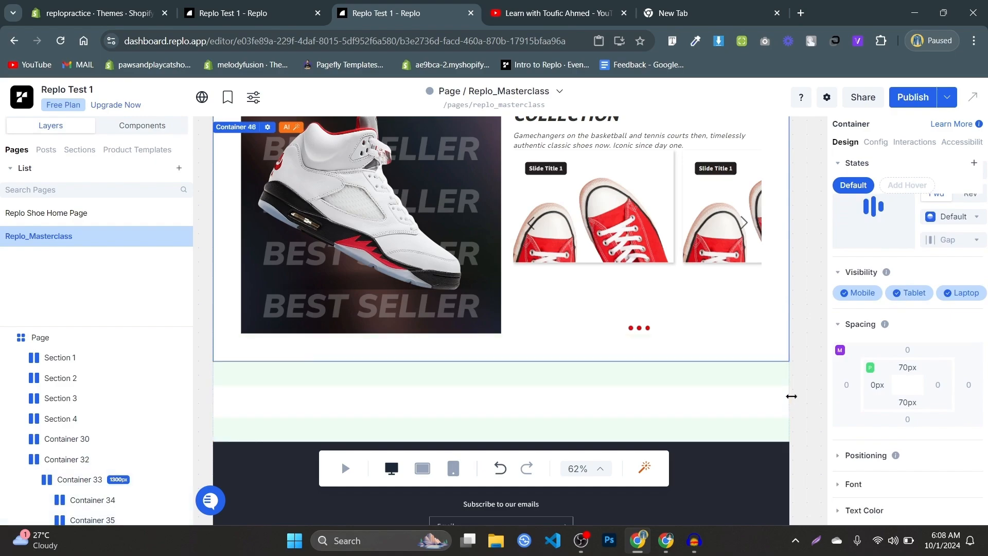
click(752, 403)
click(907, 367)
text(7)
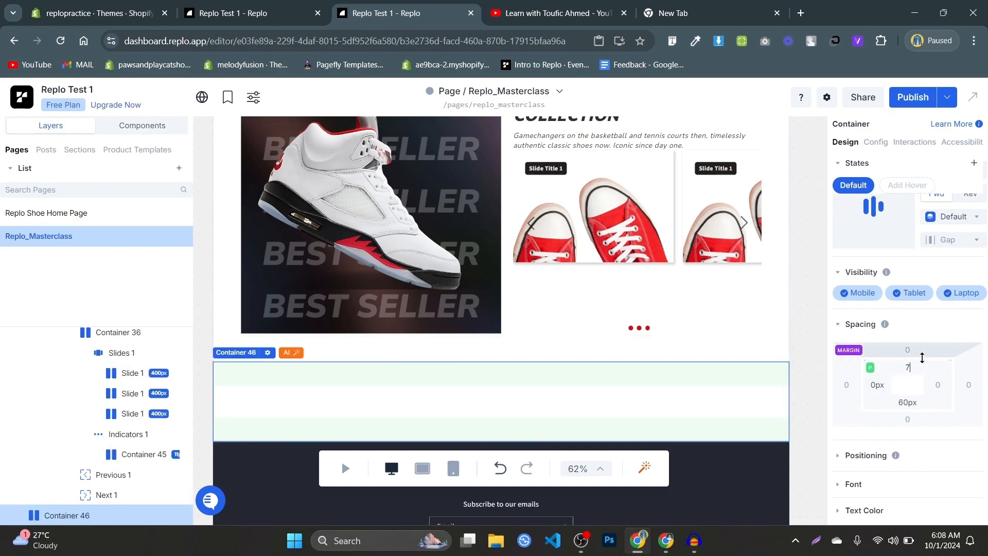
text(0)
click(907, 402)
text(7)
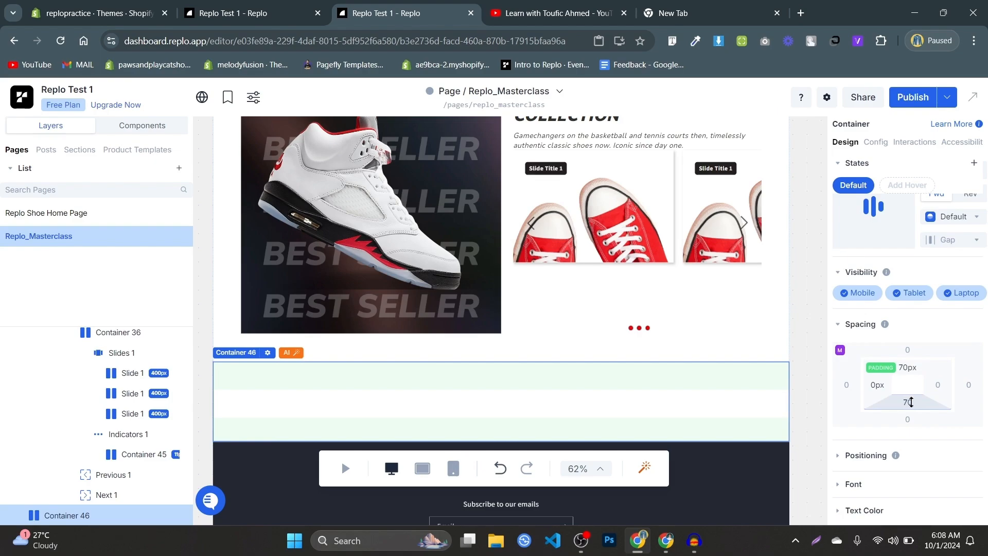
text(0)
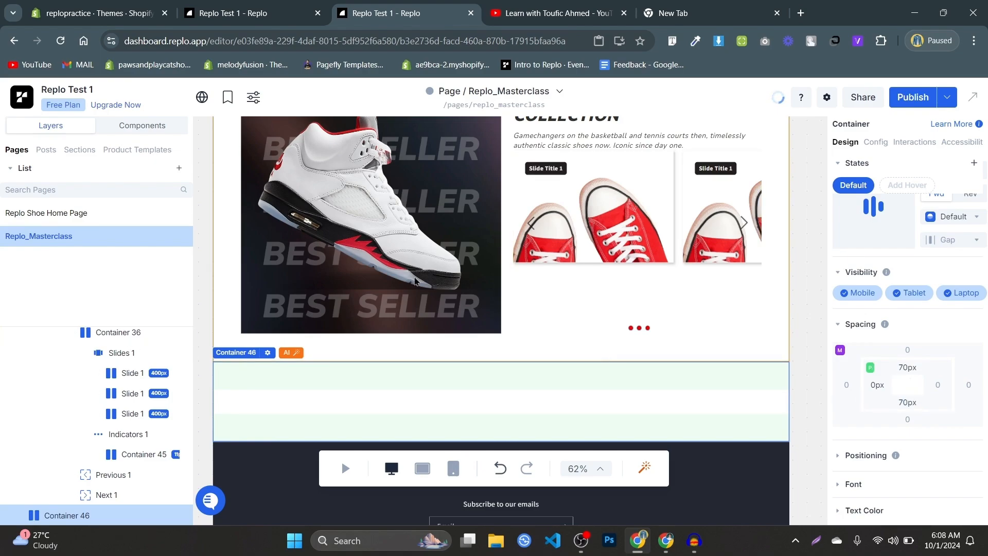
- Place another container inside the new section container and give it a fixed width of 1300px
click(139, 125)
mouse_move(136, 277)
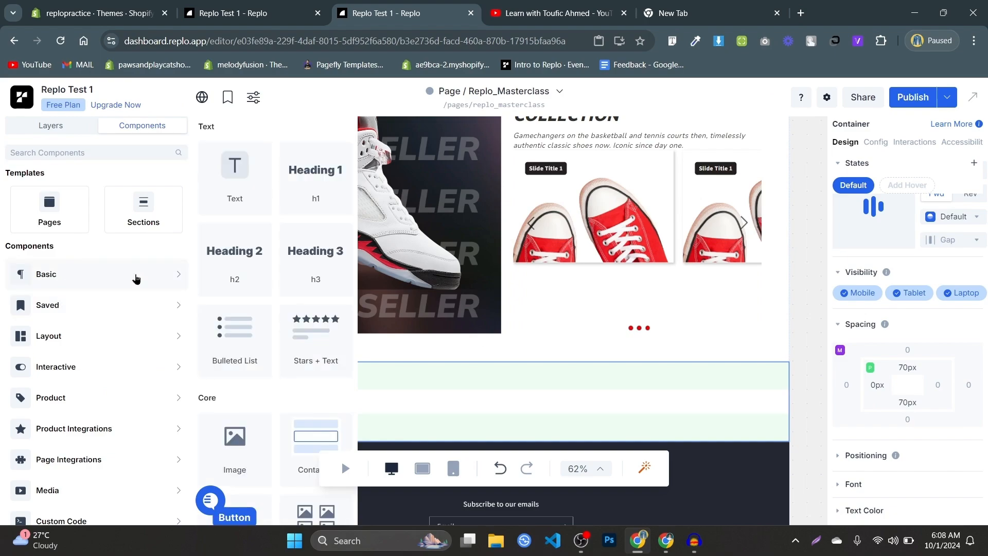
drag(315, 419, 470, 390)
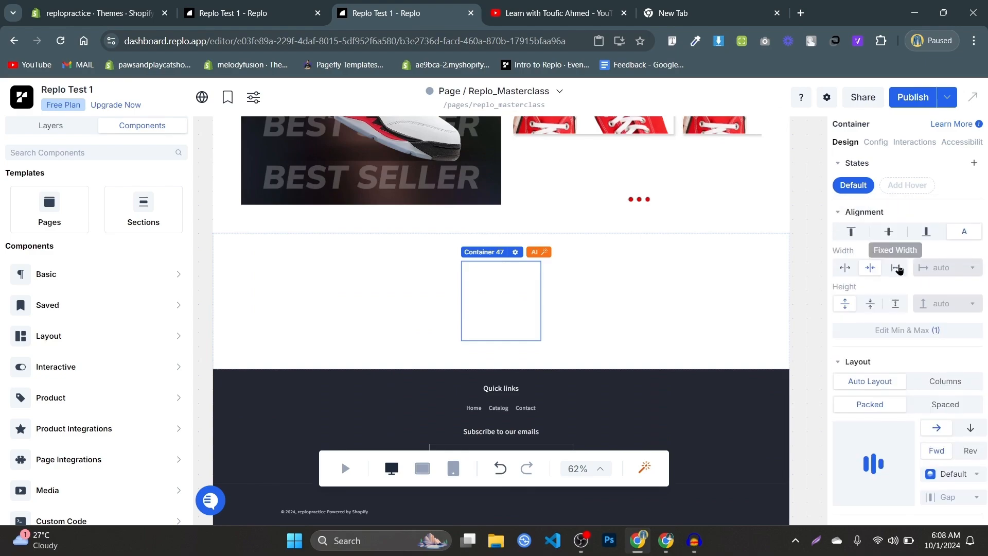
click(942, 271)
text(1300)
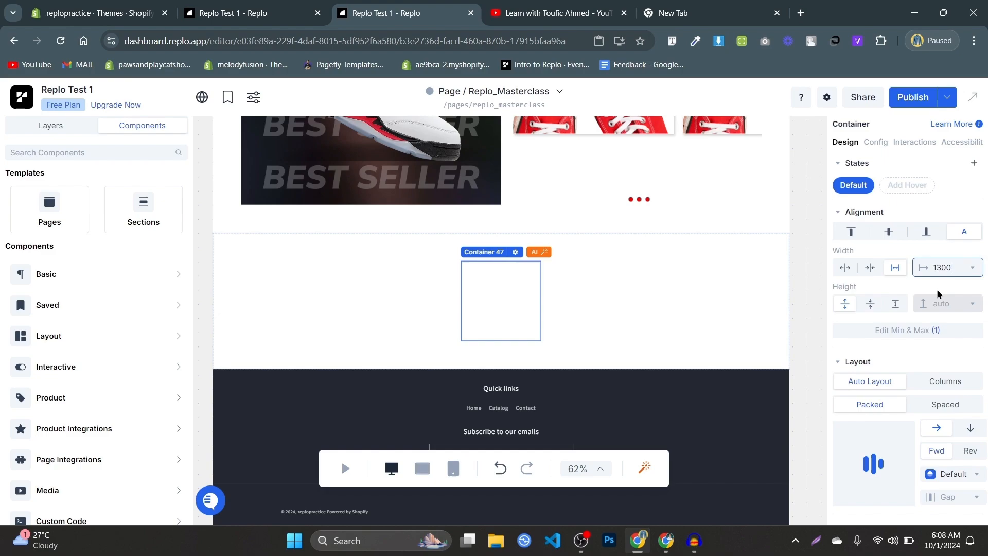
key(Return)
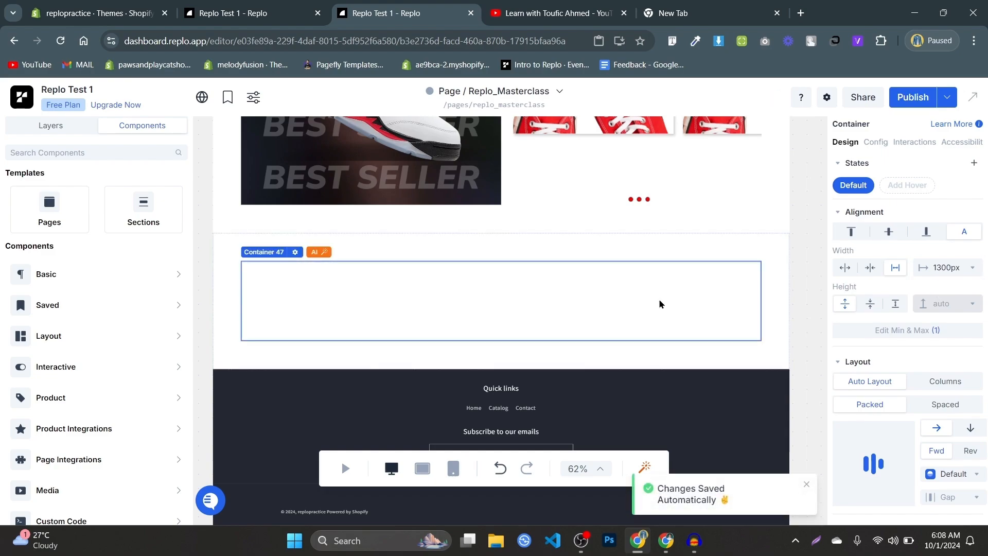
- Change the 1300px inner container of the new section to a column layout with two equal columns
click(455, 296)
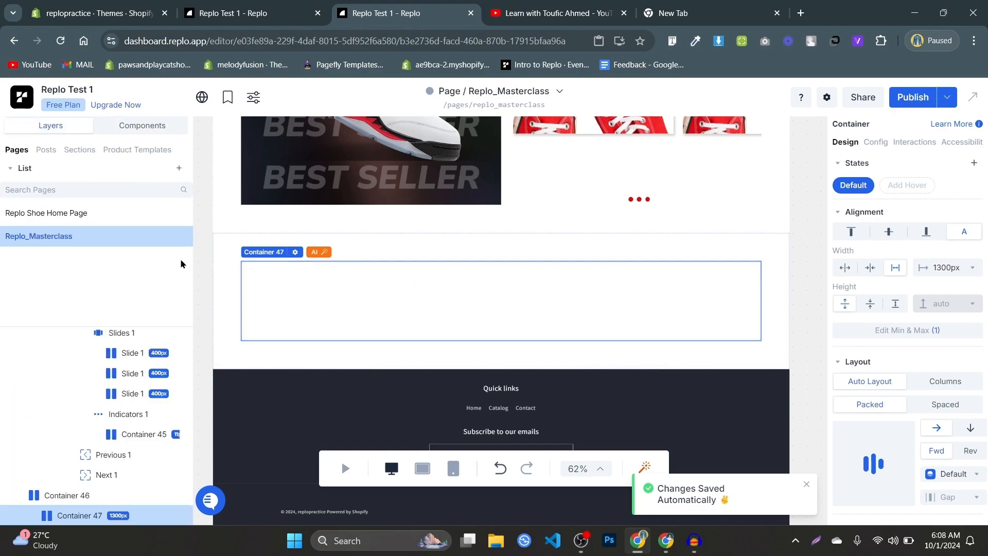
scroll(132, 415, down, 1)
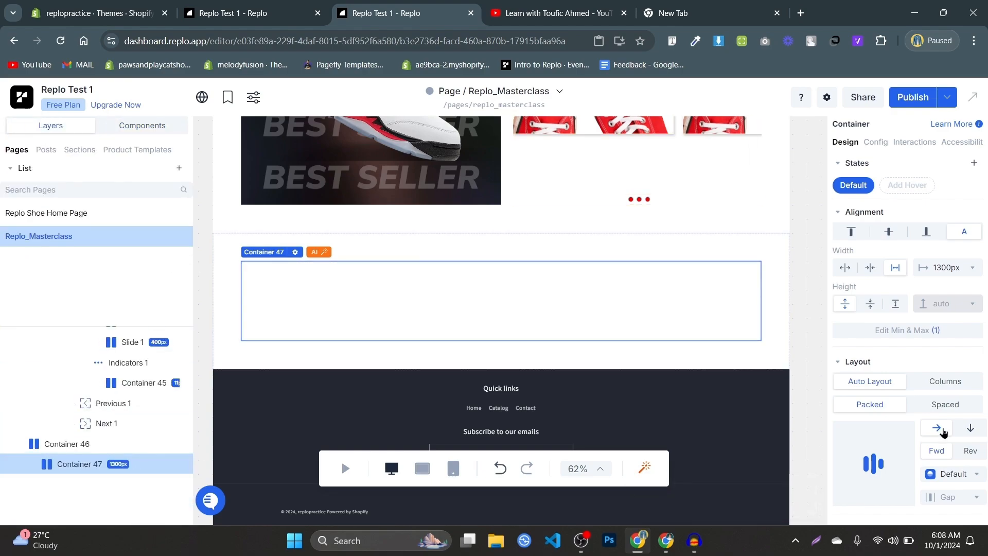
scroll(855, 283, down, 2)
scroll(940, 371, down, 2)
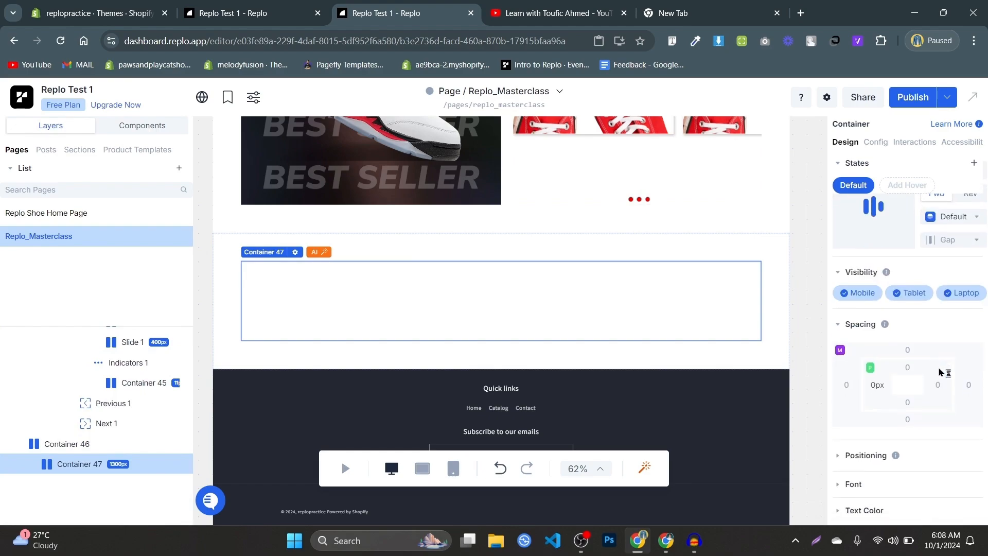
scroll(946, 268, up, 2)
click(949, 261)
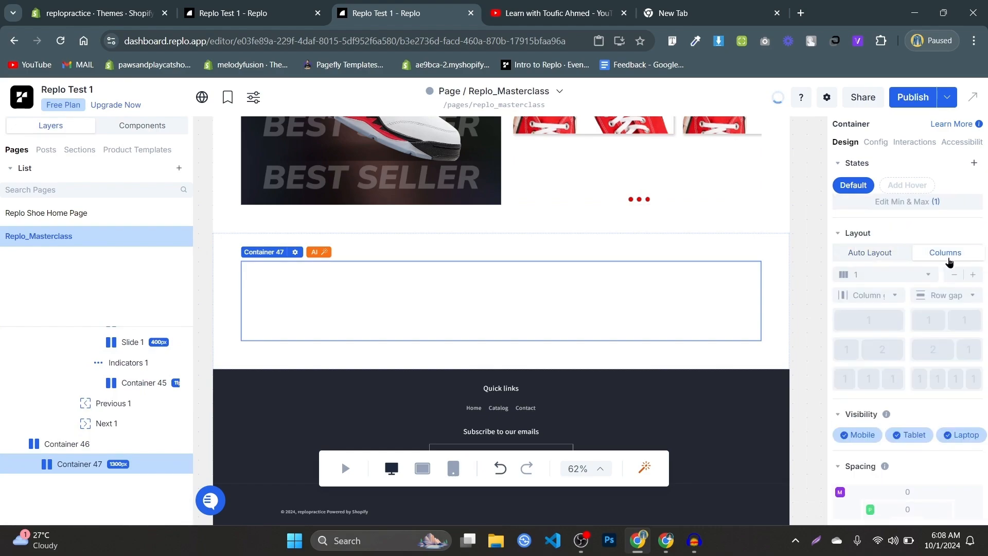
click(944, 323)
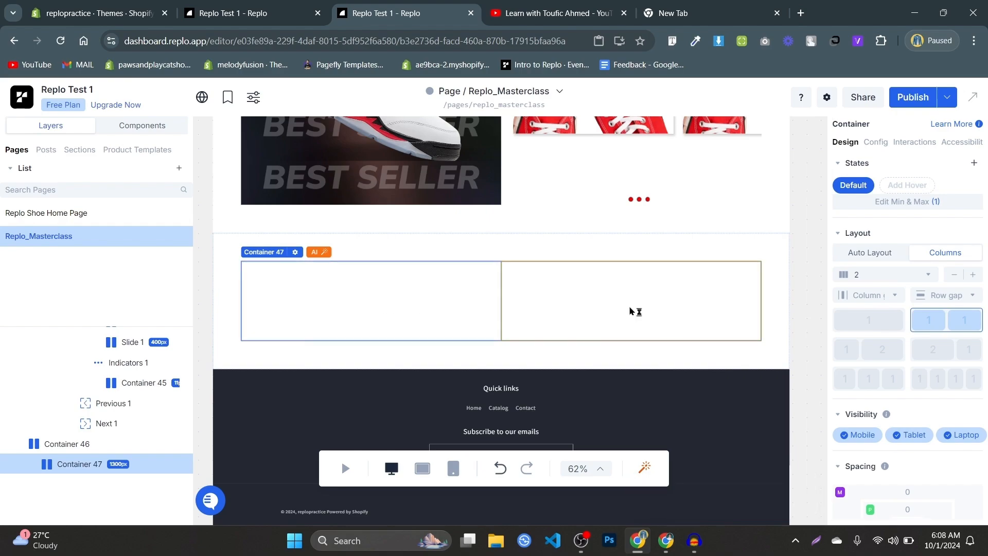
- On the Replo Shoe Home Page, open the design settings of the Our Mission runners image and select its image source URL
click(319, 7)
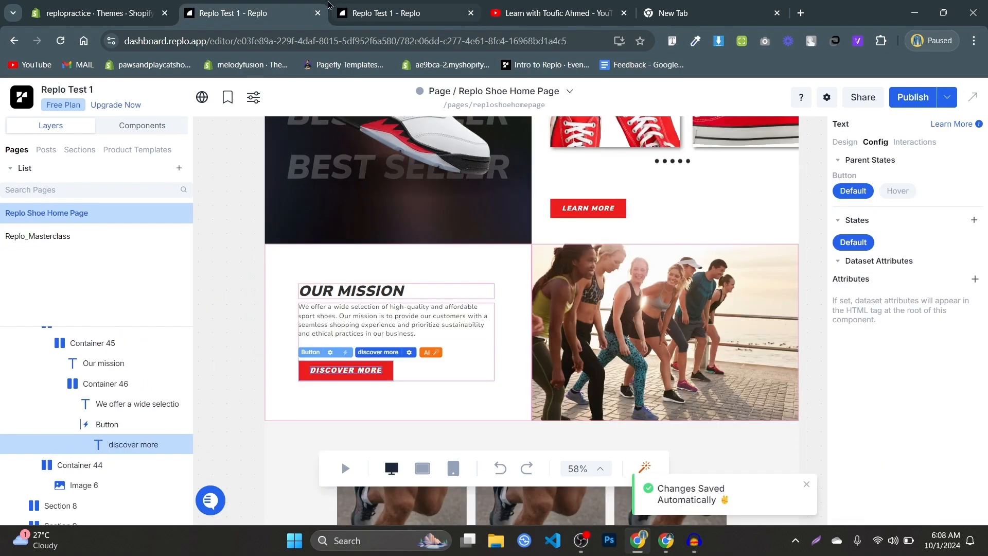
click(333, 7)
click(294, 5)
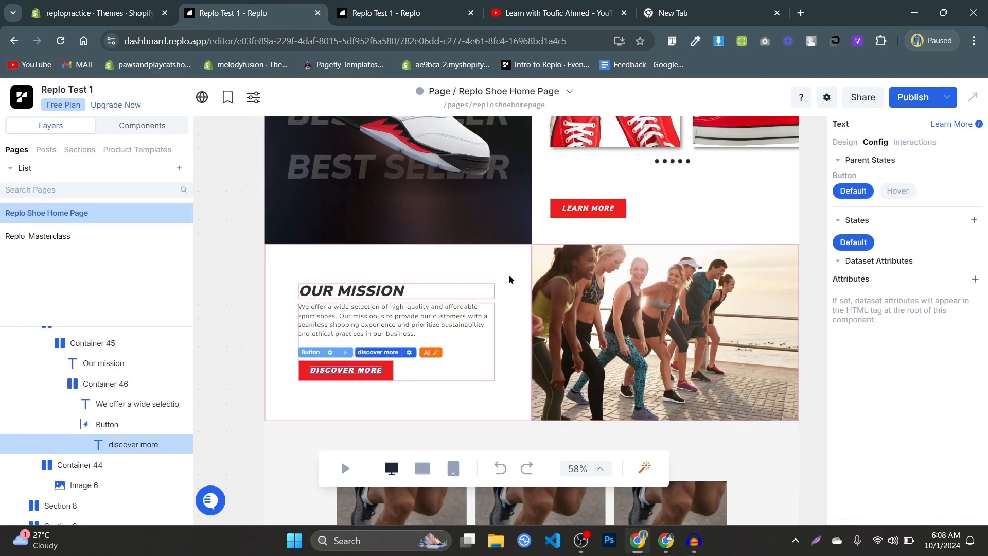
right_click(564, 284)
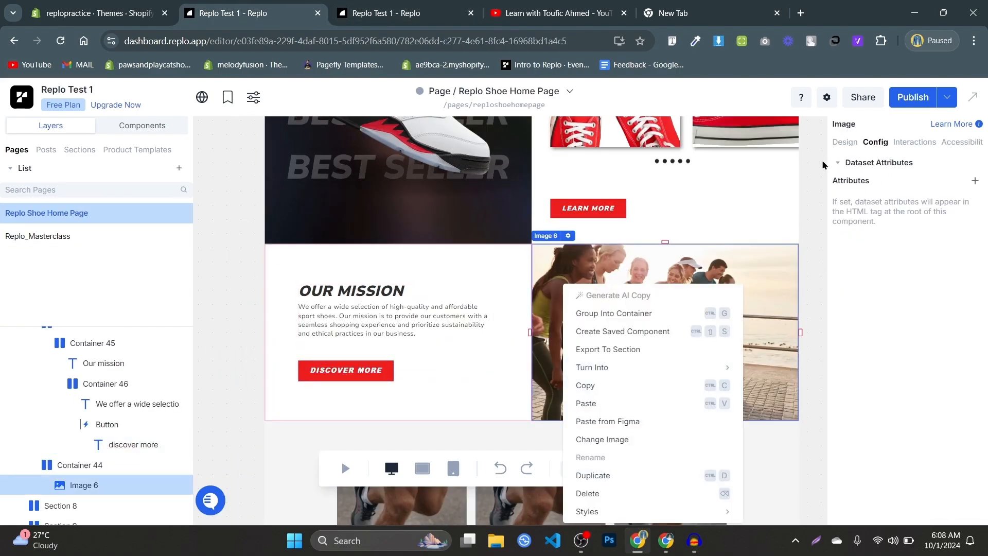
click(846, 142)
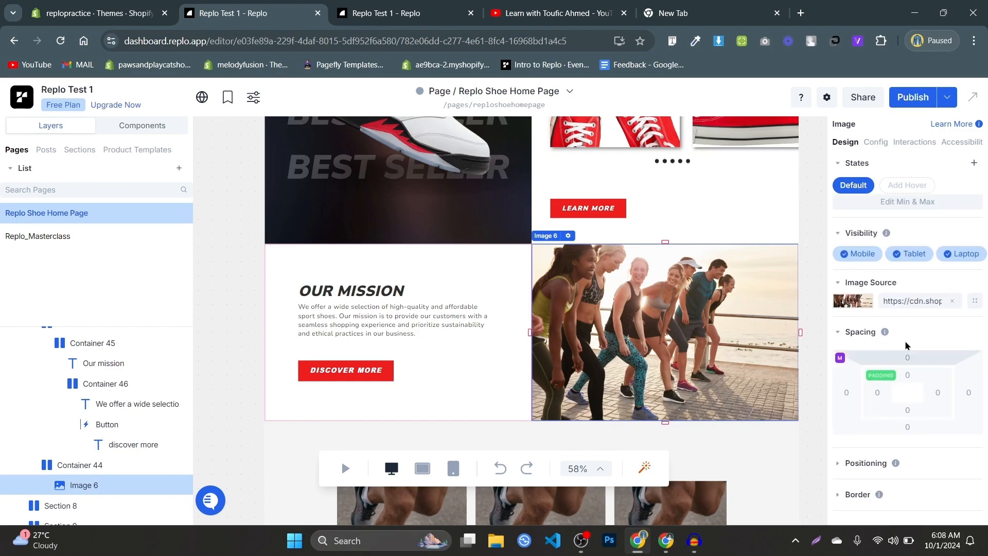
click(907, 301)
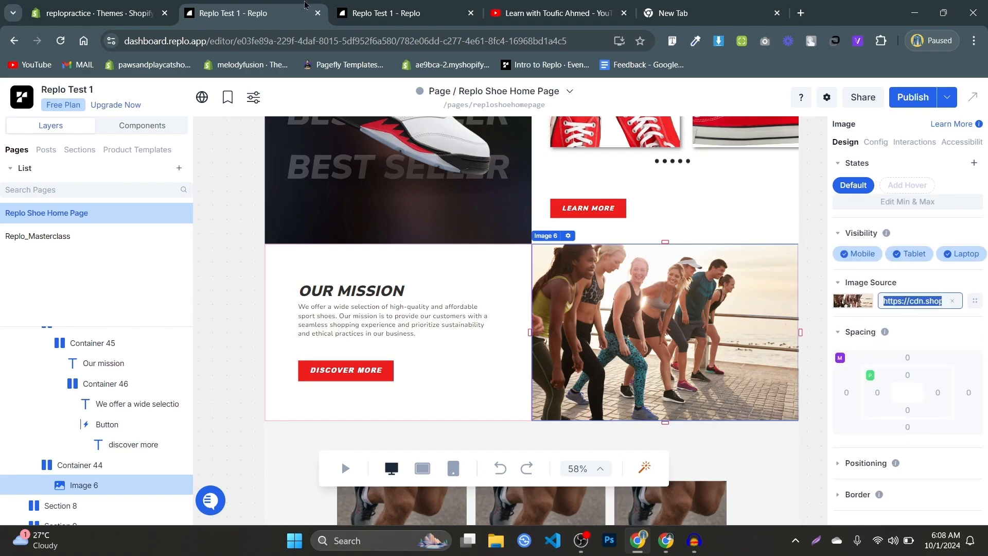
- On the Replo_Masterclass page, add an Image component to the second column of the new two-column container
click(369, 8)
click(120, 131)
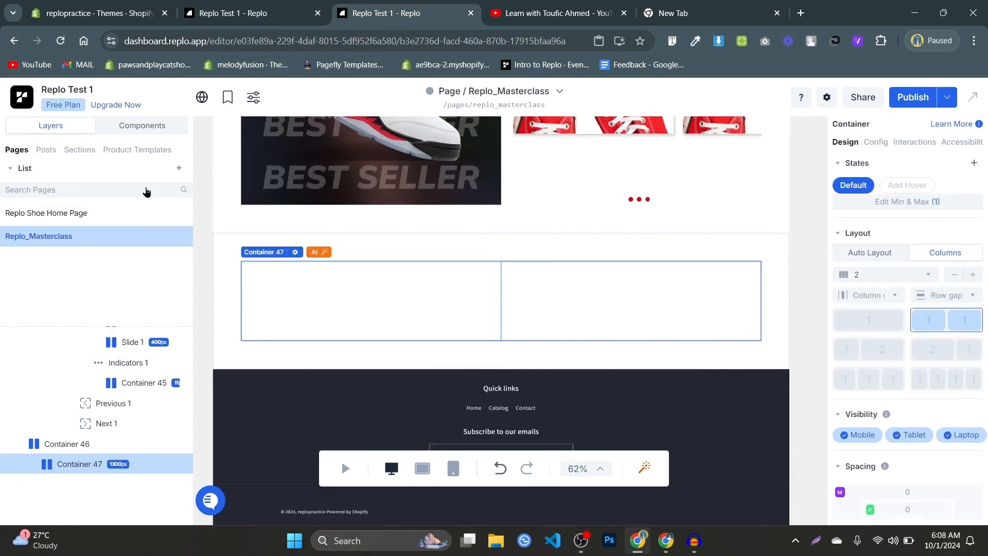
click(124, 278)
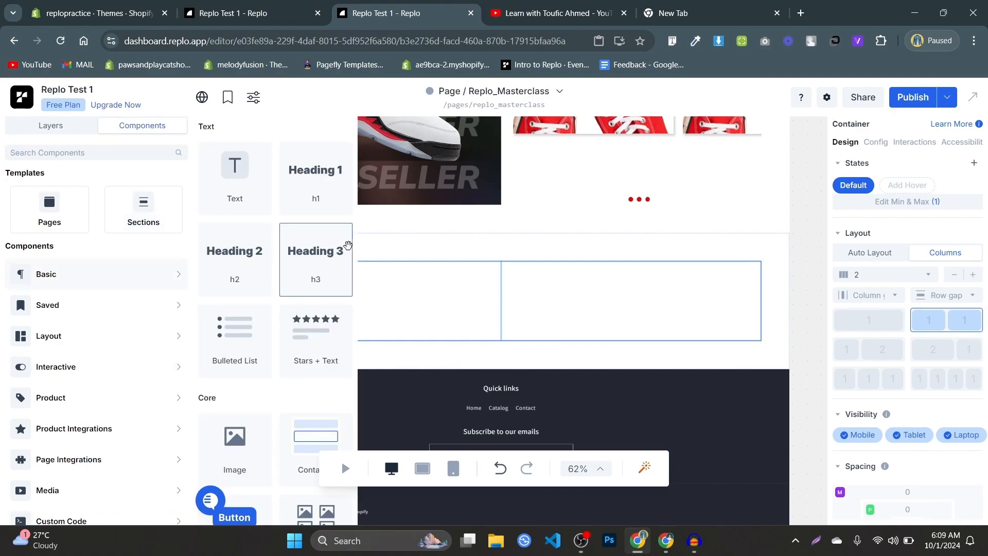
scroll(314, 265, down, 4)
drag(247, 203, 598, 308)
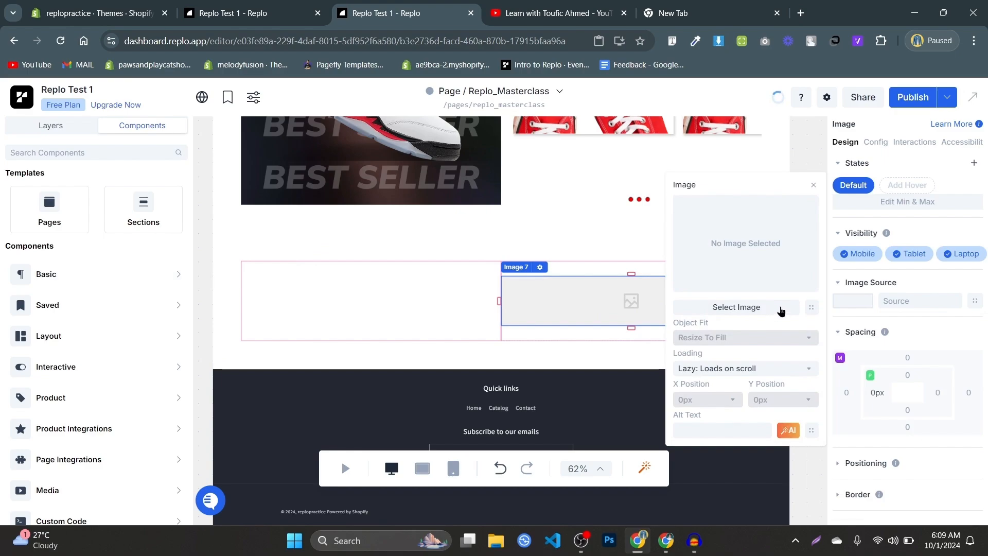
- Fill the new image from a URL, using the runners image source URL copied from the Replo Shoe Home Page
click(779, 308)
click(325, 184)
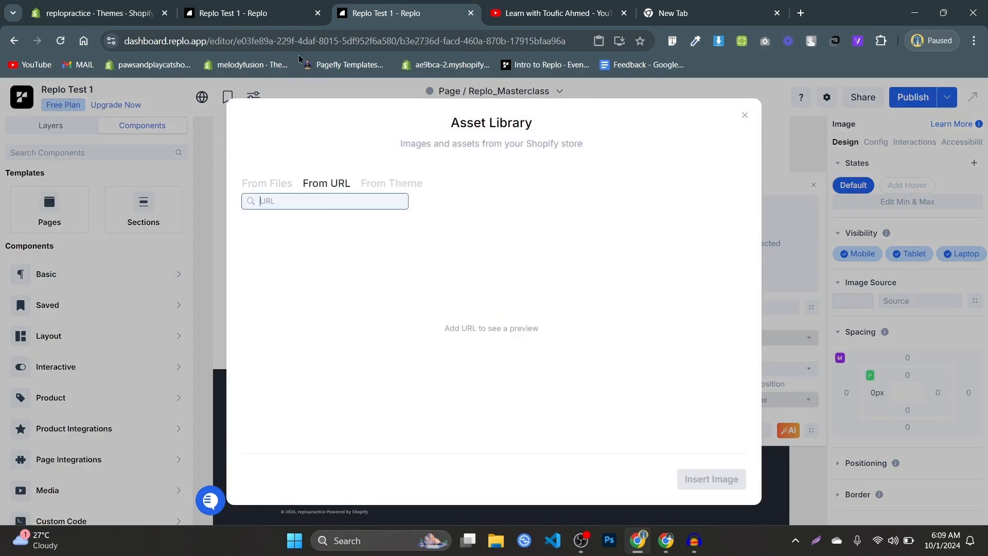
click(247, 13)
click(918, 301)
double_click(916, 301)
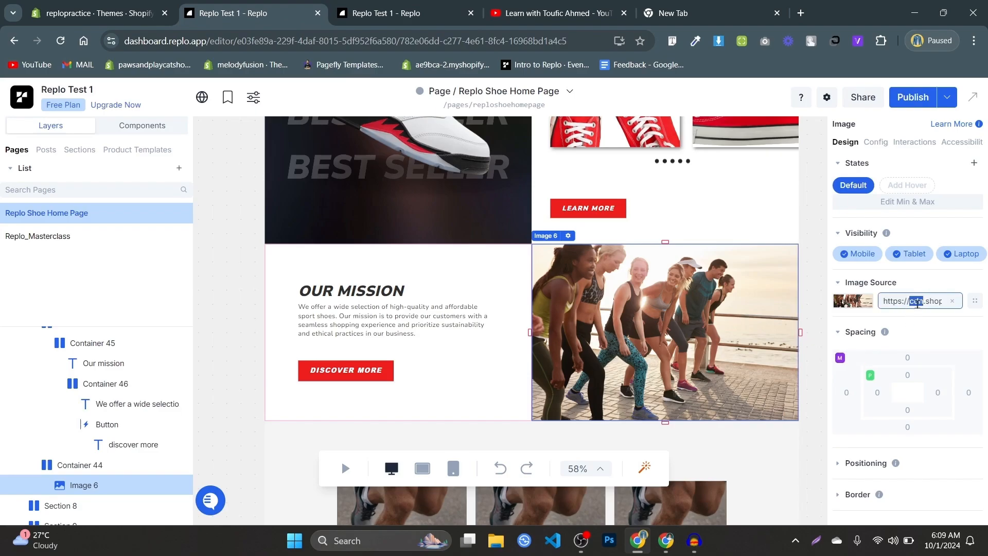
key(ctrl+a)
click(423, 5)
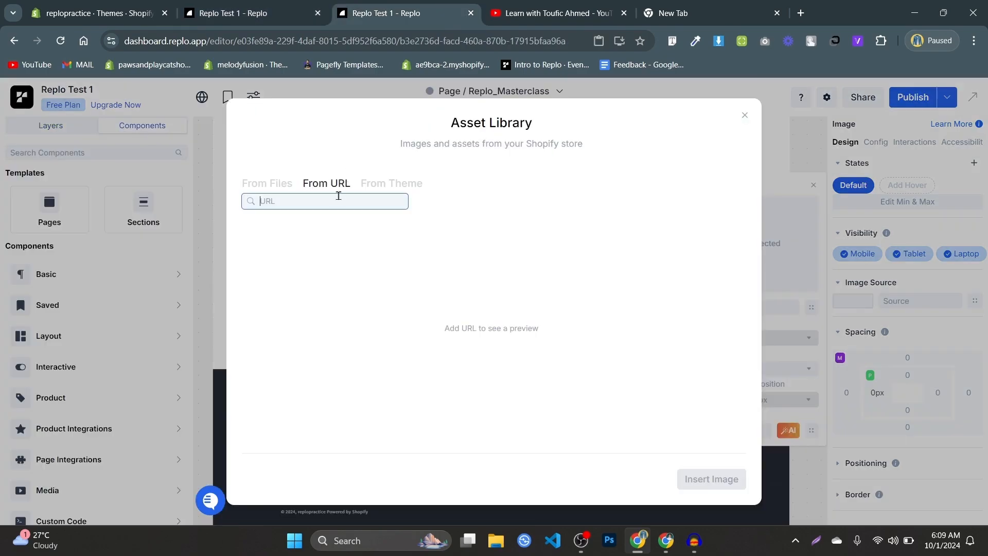
key(ctrl+v)
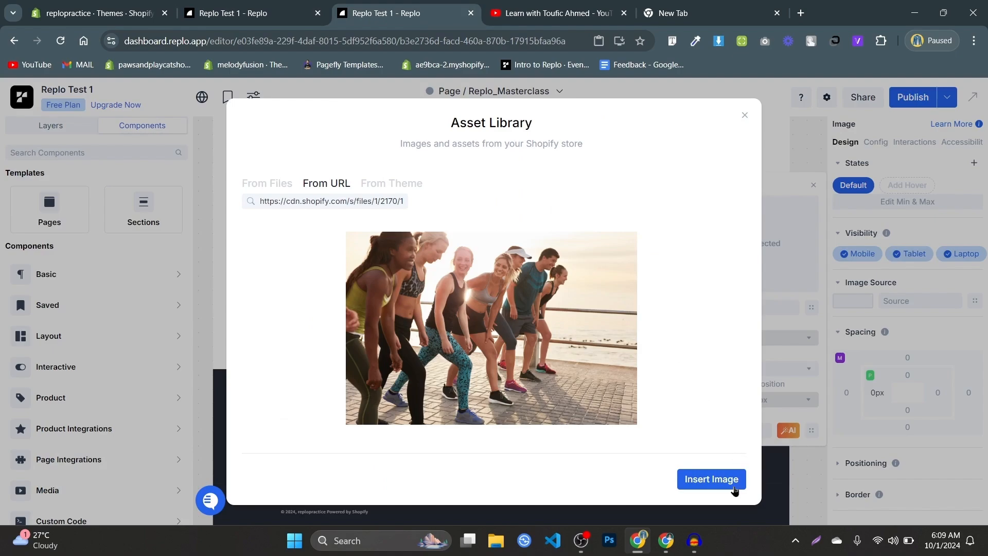
click(731, 484)
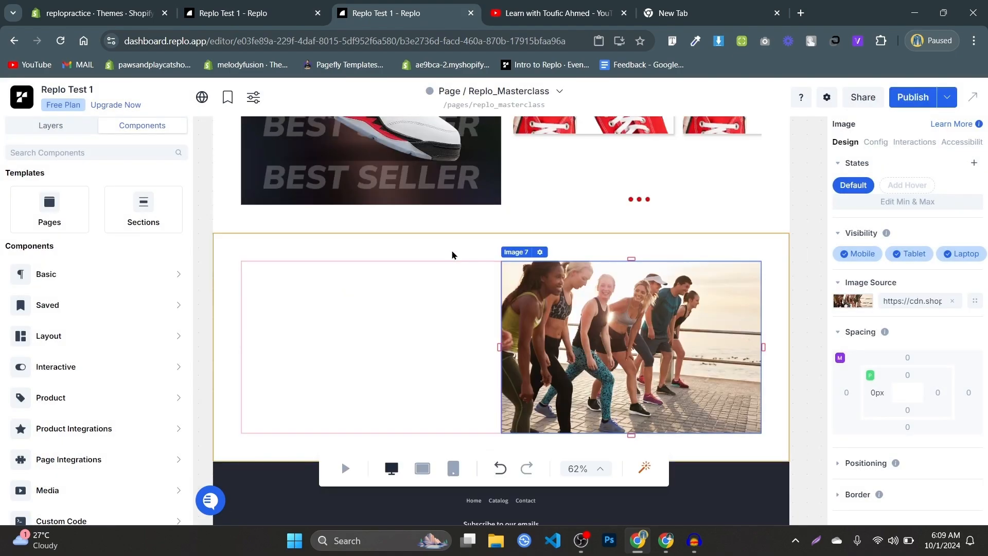
- Compare the section spacing with the Replo Shoe Home Page and set the Introducing Dynamic Collection section container's lower padding to 0
click(453, 254)
key(ctrl+Page_Up)
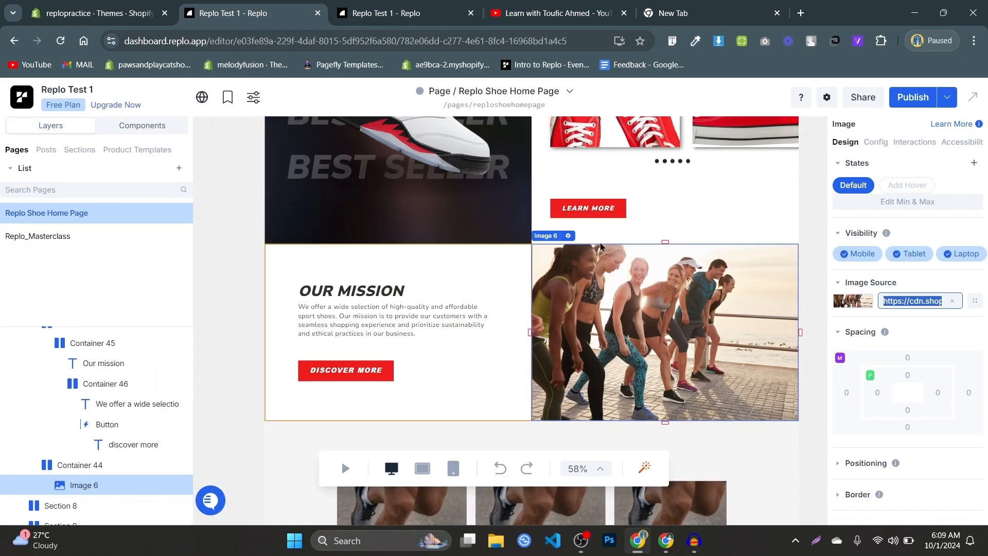
click(445, 7)
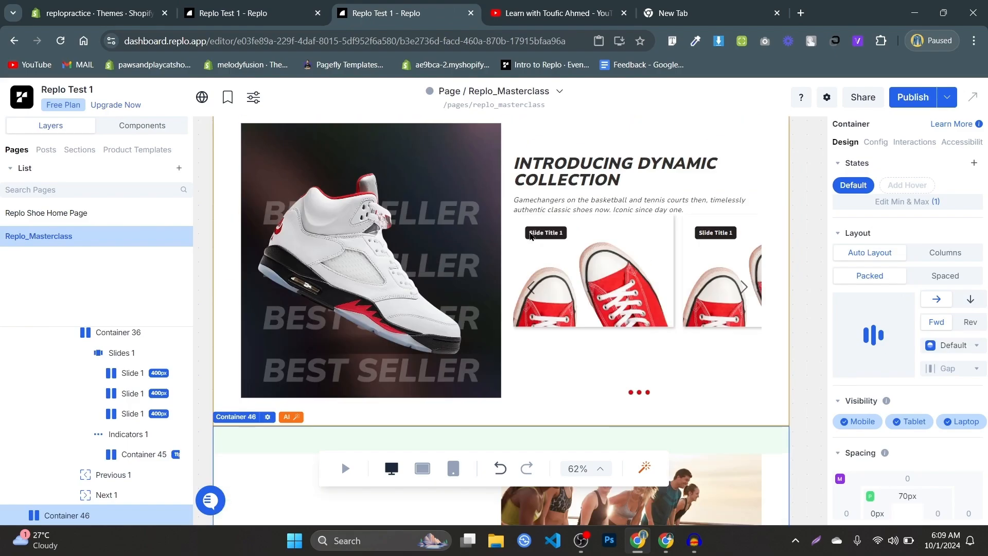
key(ctrl+Page_Up)
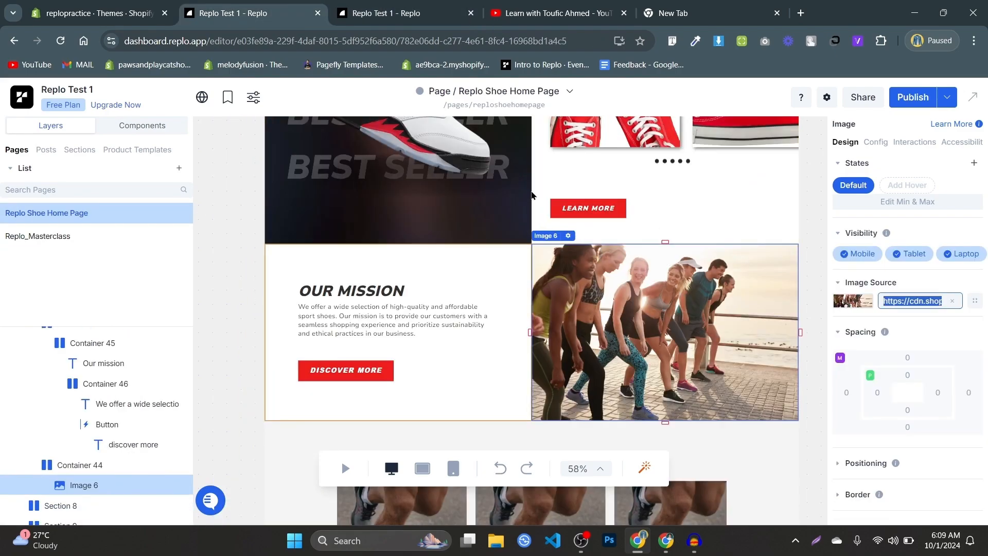
key(ctrl+Page_Down)
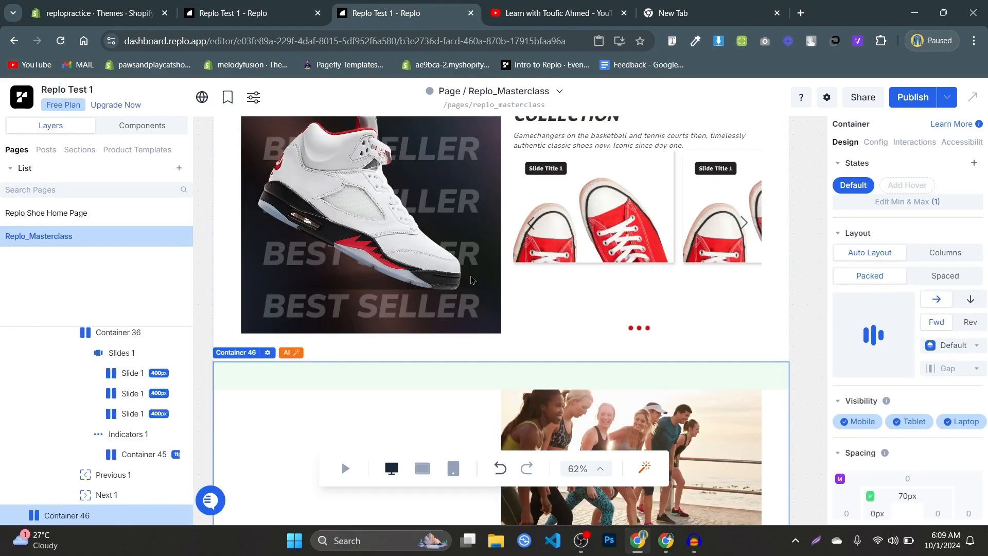
click(505, 347)
scroll(909, 369, down, 3)
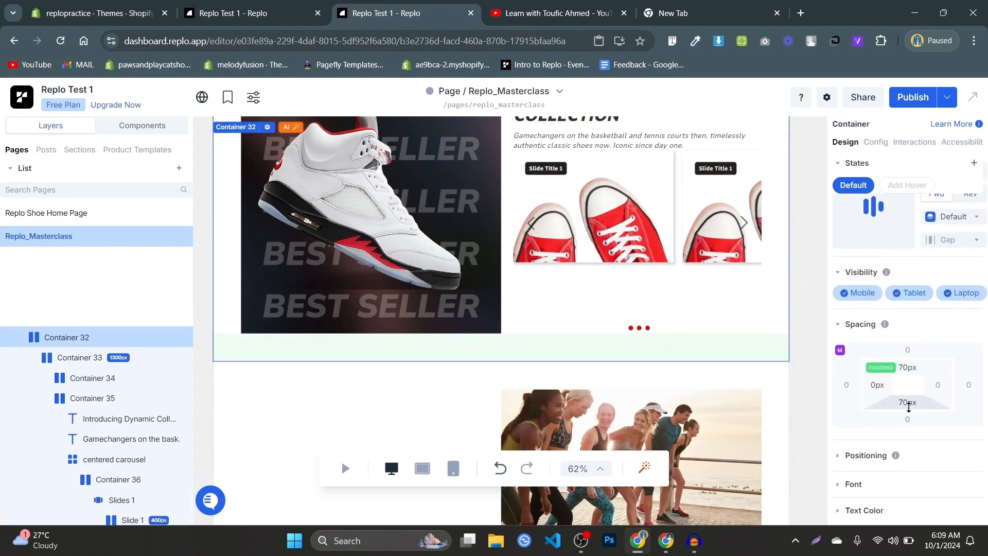
click(908, 403)
text(0)
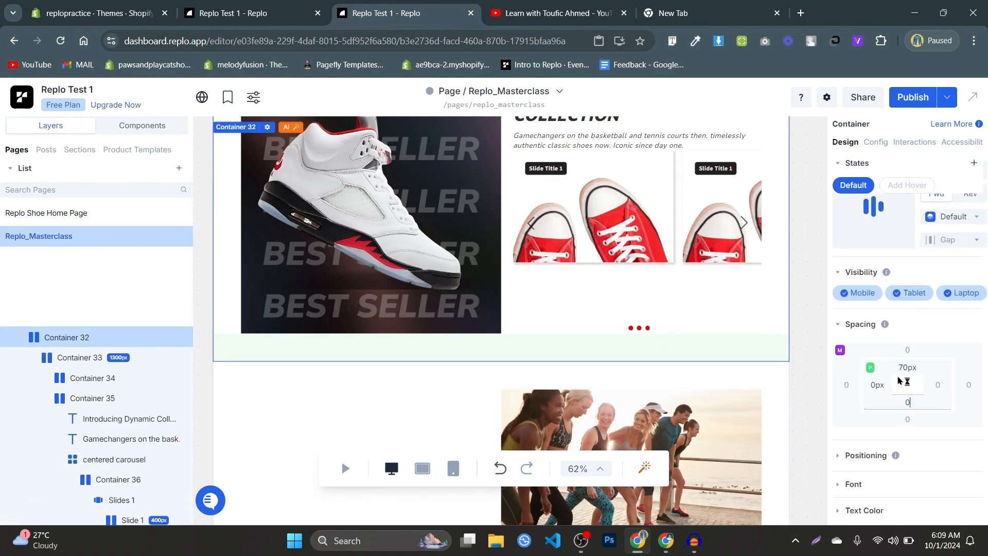
key(Return)
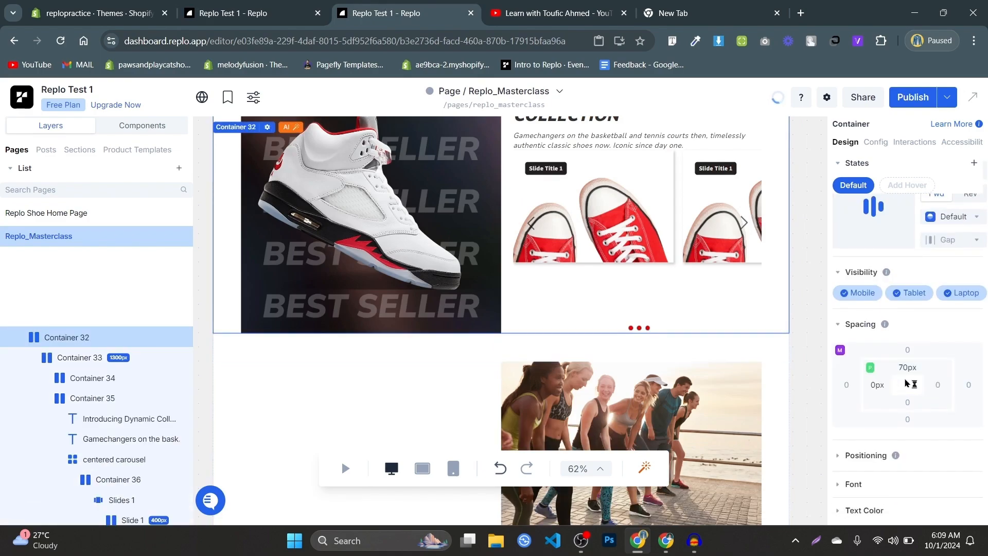
- Set the upper padding of the section container holding the runners image to 0
click(628, 372)
click(900, 366)
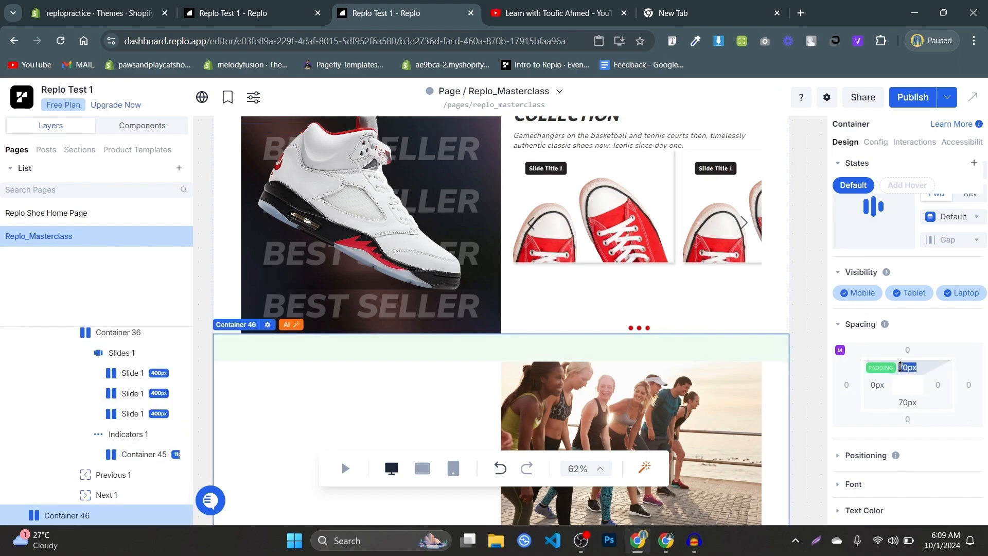
text(0)
key(Return)
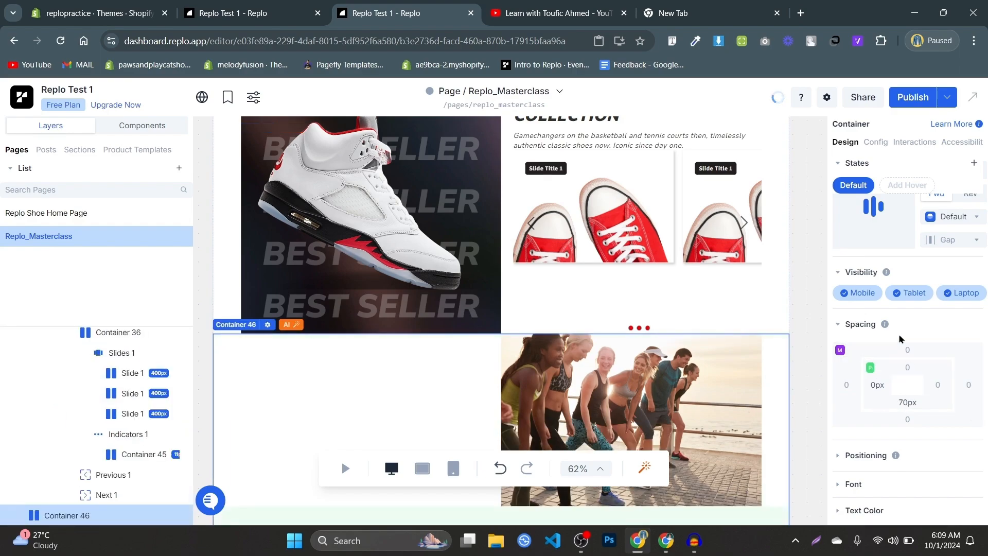
- Make the carousel's Slides element fit its content in height and set its lower padding to 30px
click(742, 284)
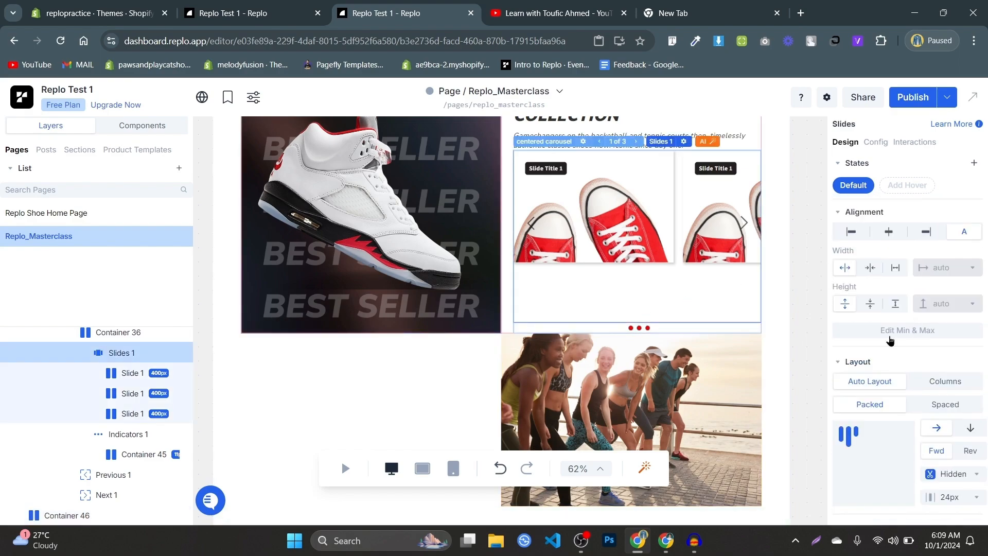
click(666, 260)
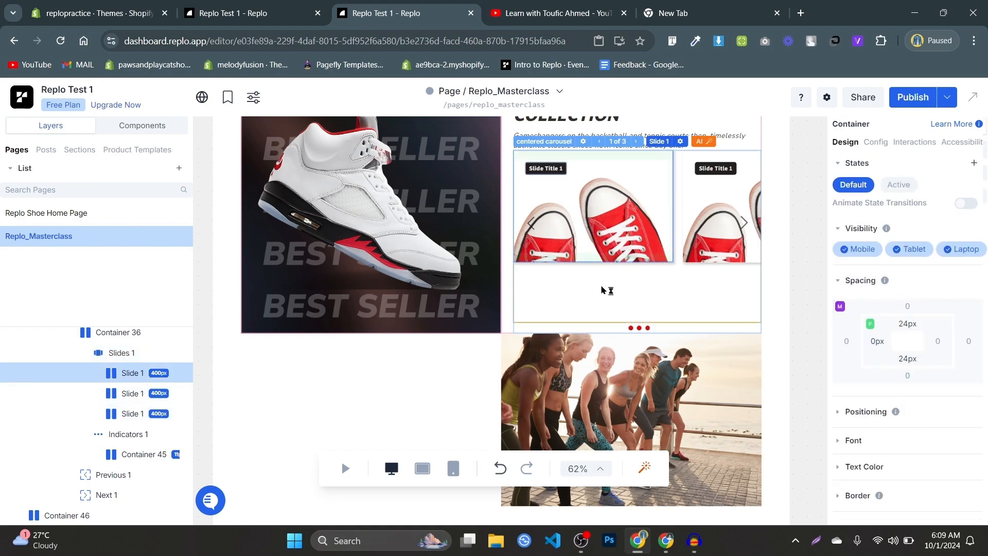
click(139, 353)
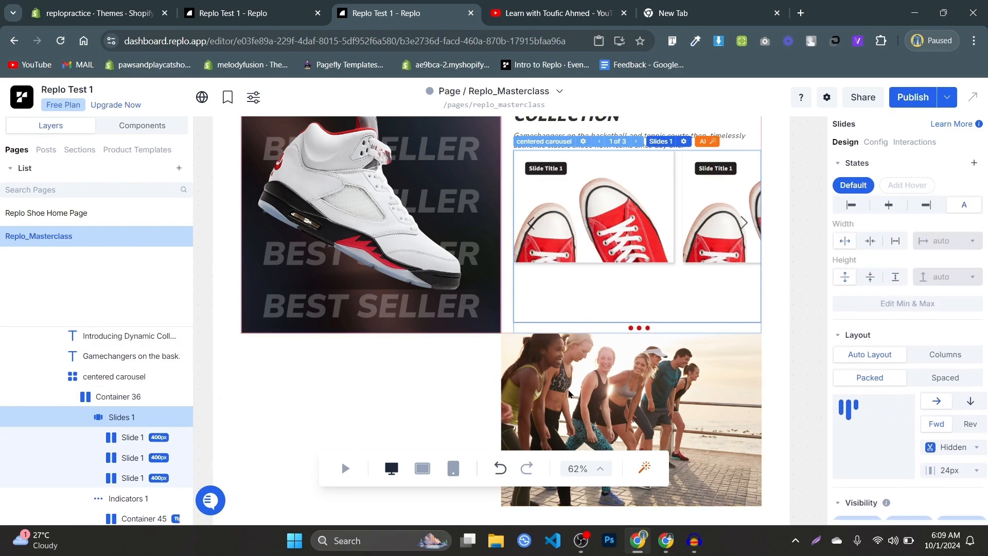
click(877, 306)
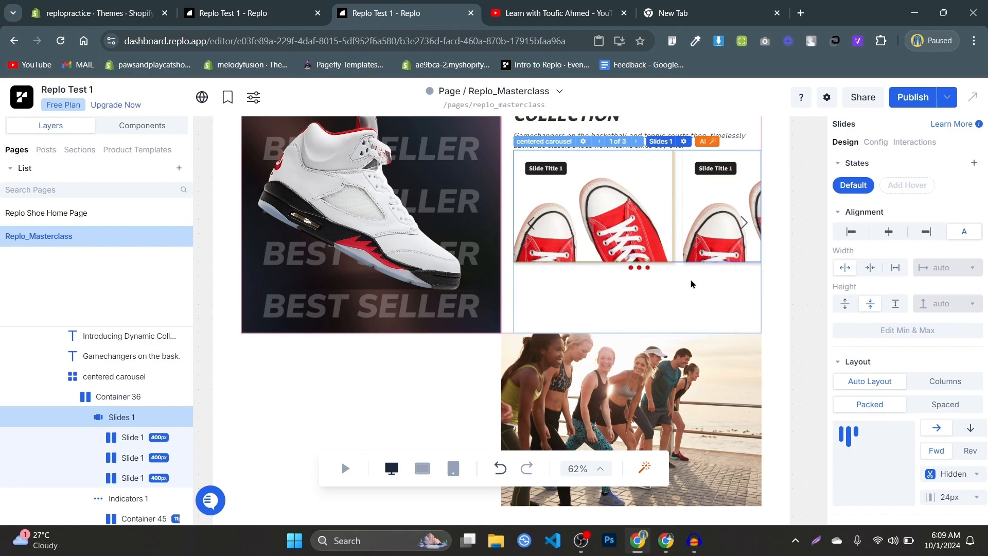
scroll(910, 375, down, 4)
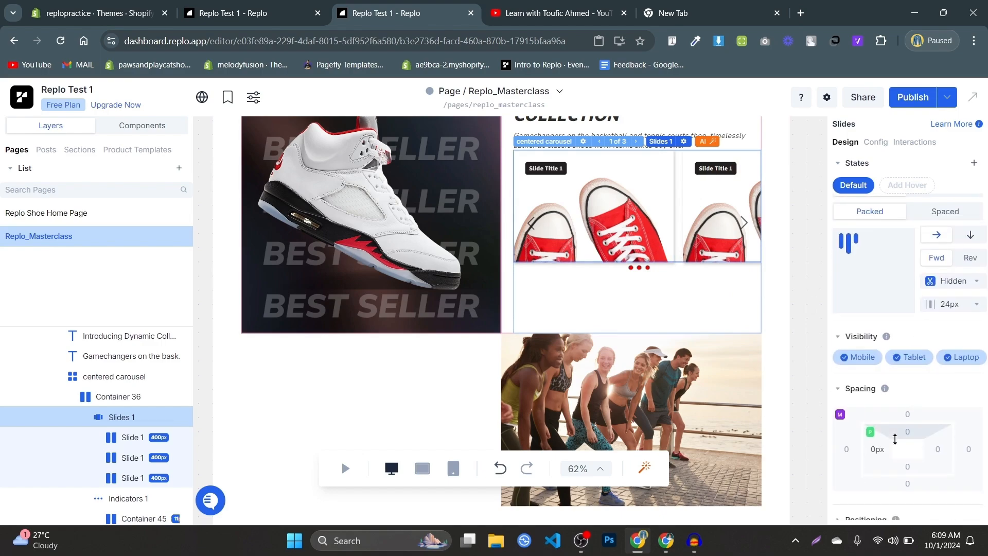
click(911, 470)
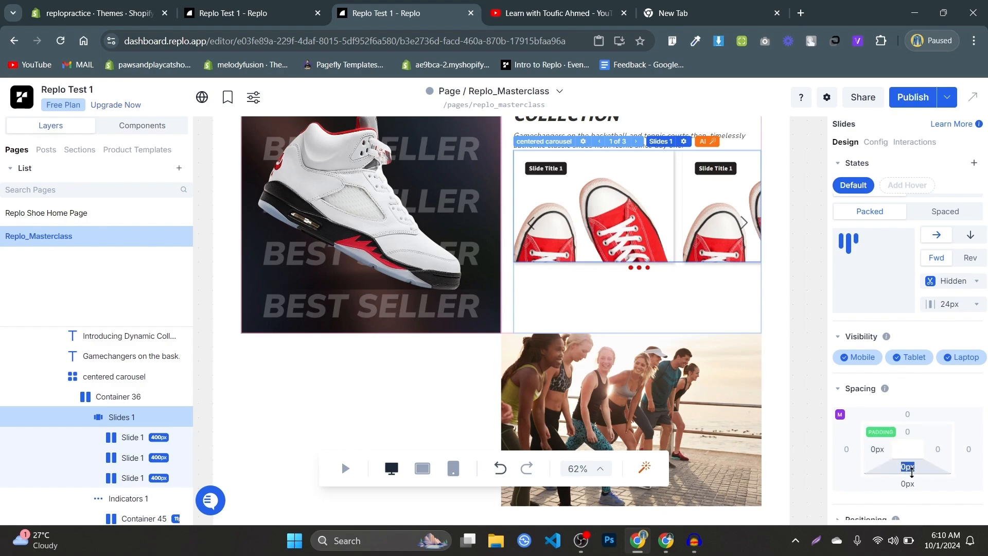
key(Return)
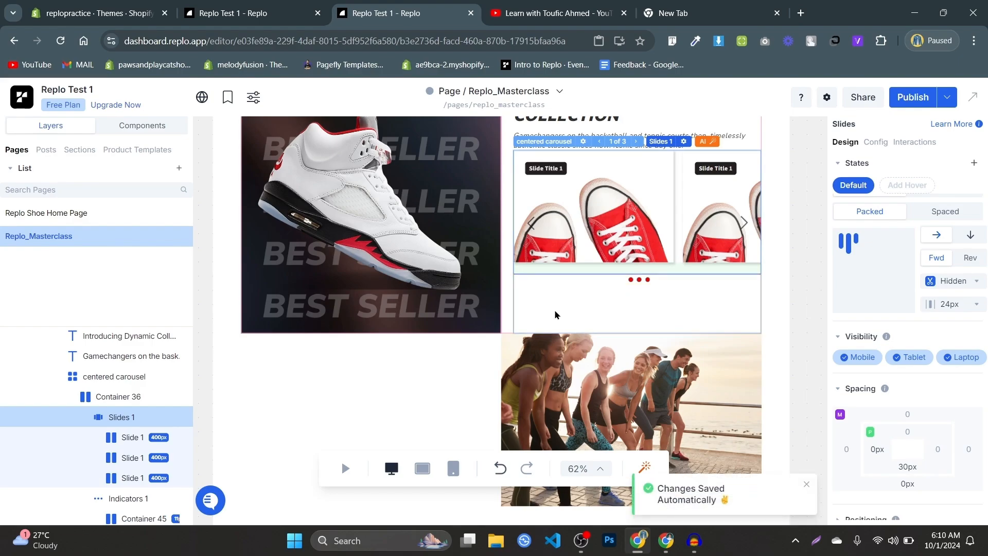
- Compare the layout with the Replo Shoe Home Page and check the text style of the Introducing Dynamic Collection heading
key(ctrl+shift+Tab)
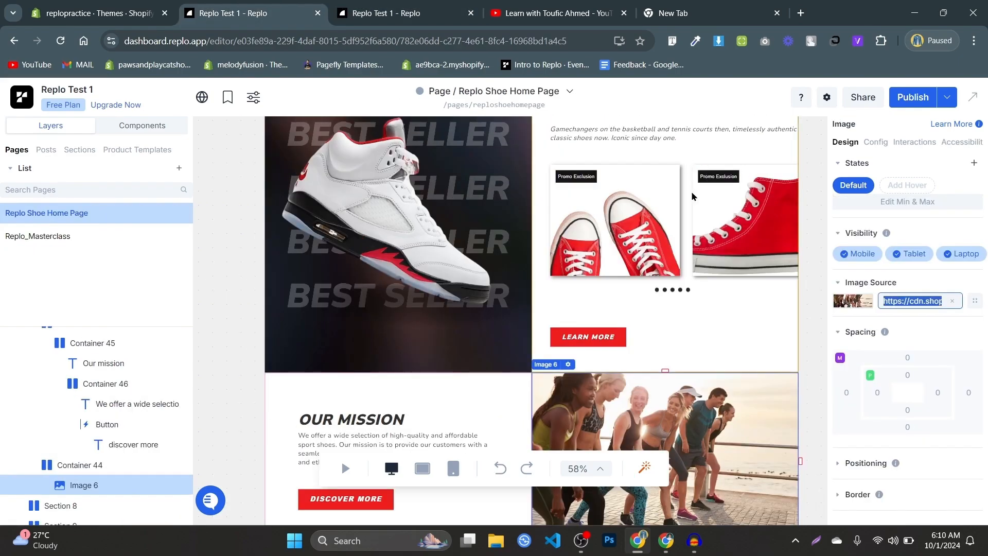
click(367, 5)
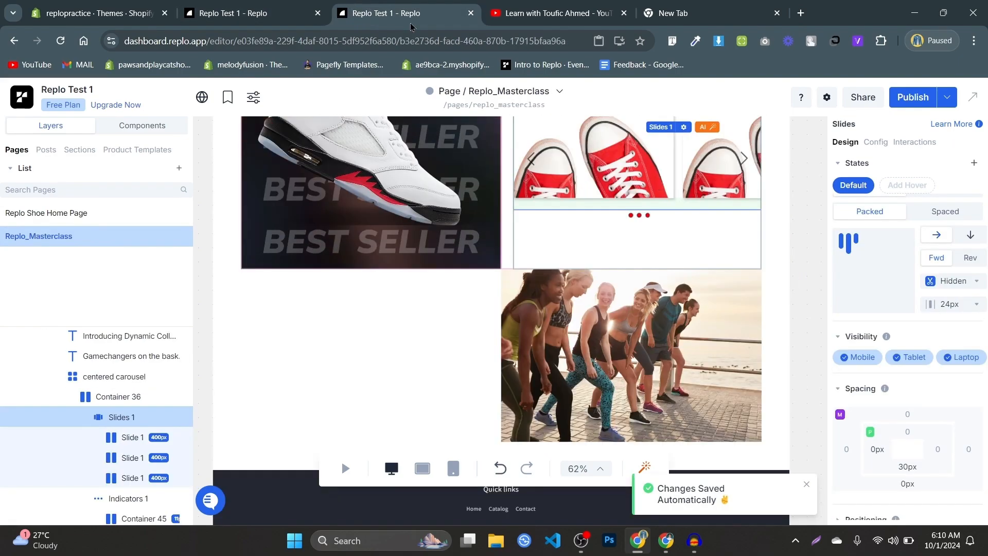
click(298, 7)
click(411, 6)
click(497, 279)
click(485, 311)
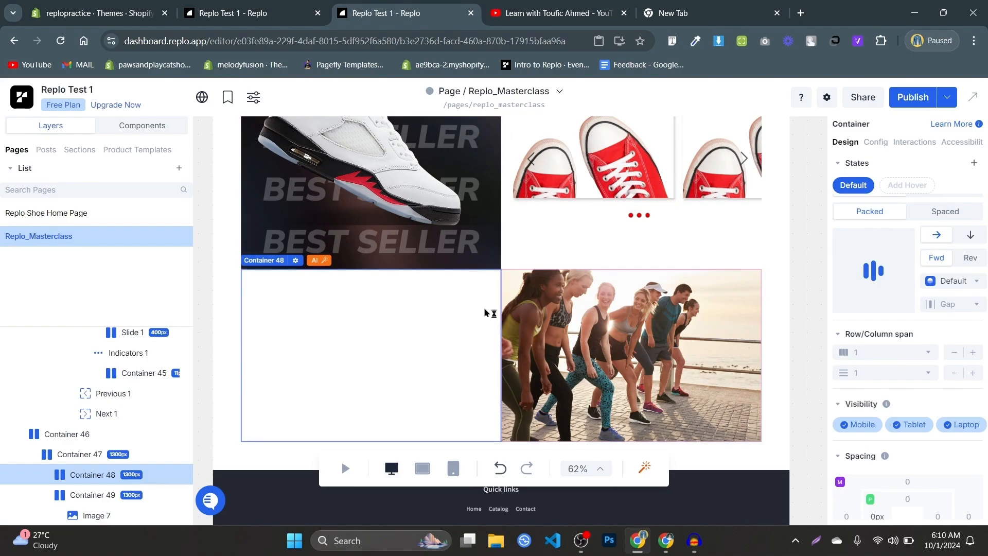
scroll(485, 312, up, 8)
scroll(580, 328, down, 3)
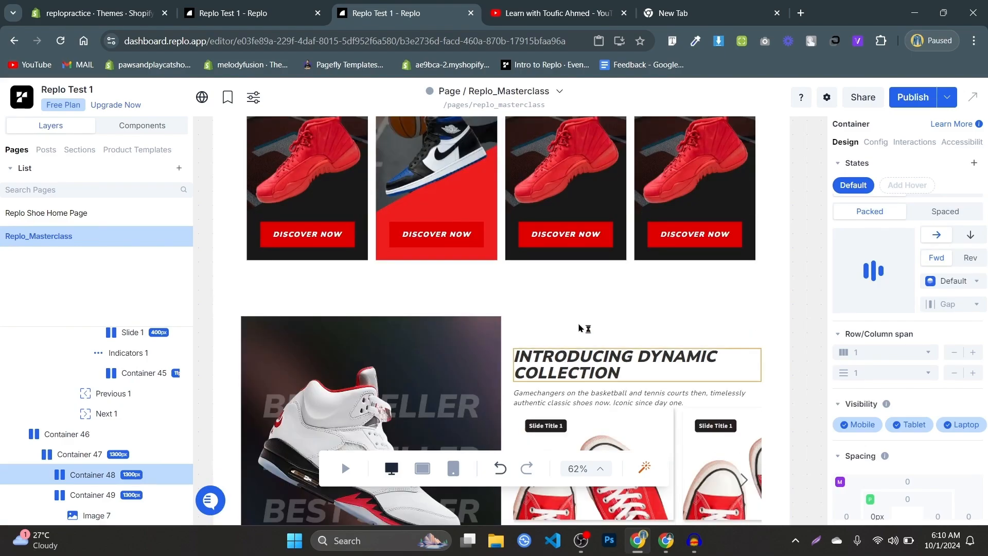
click(572, 361)
scroll(484, 329, down, 5)
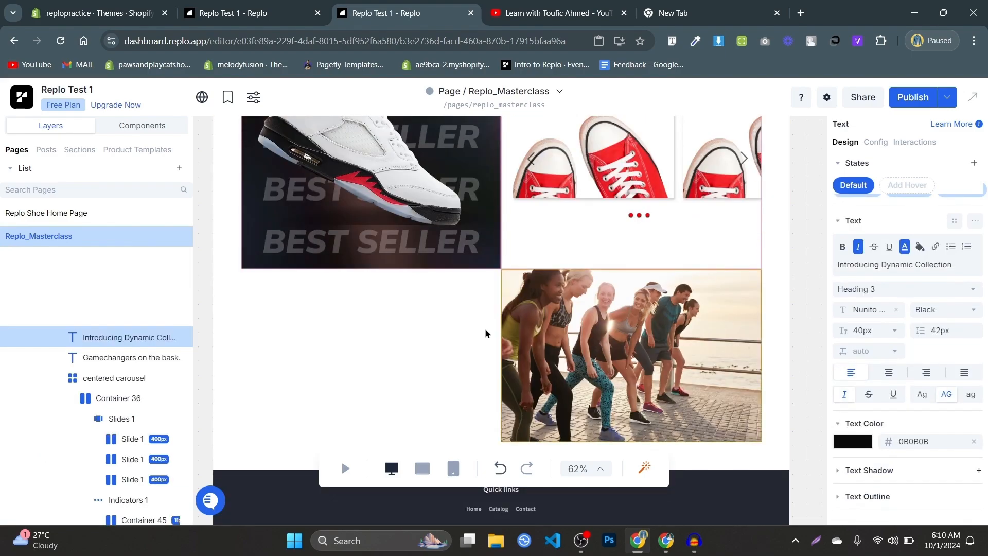
- Add a Heading 3 component to the empty column beside the runners image
click(459, 317)
click(123, 129)
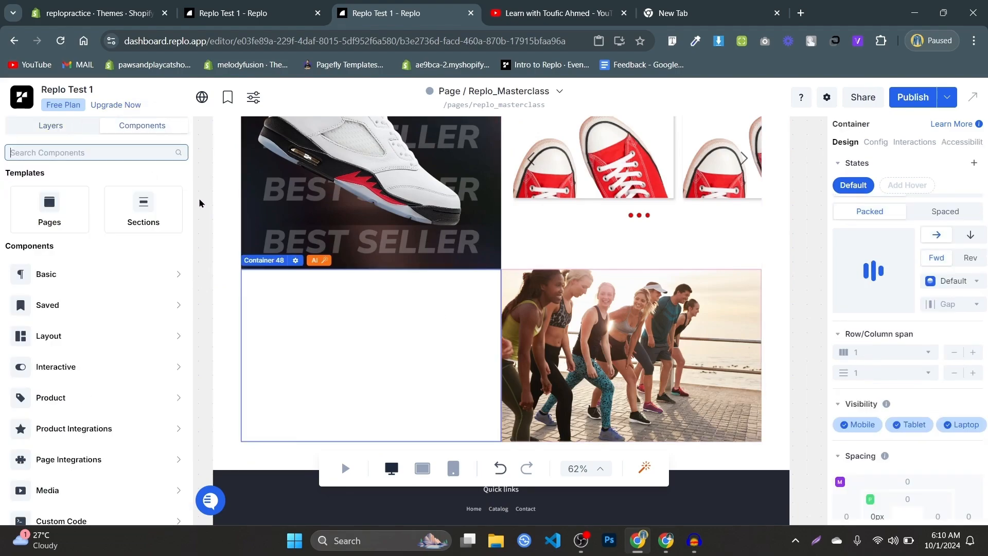
click(154, 219)
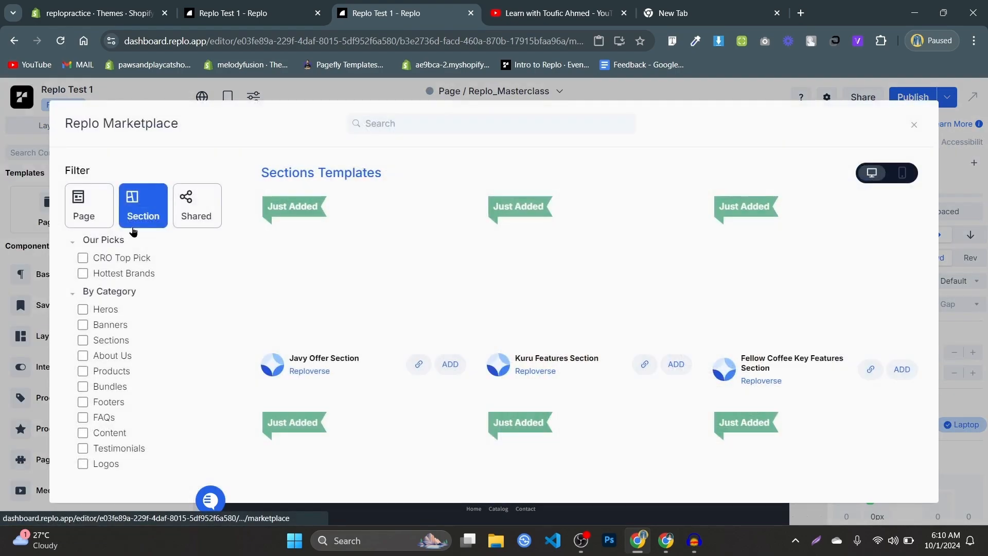
click(913, 124)
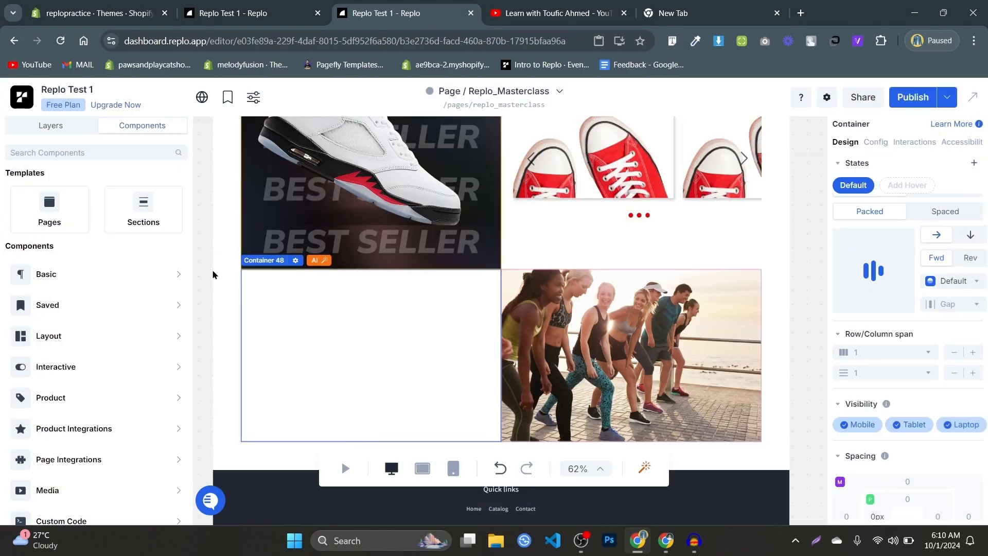
click(174, 282)
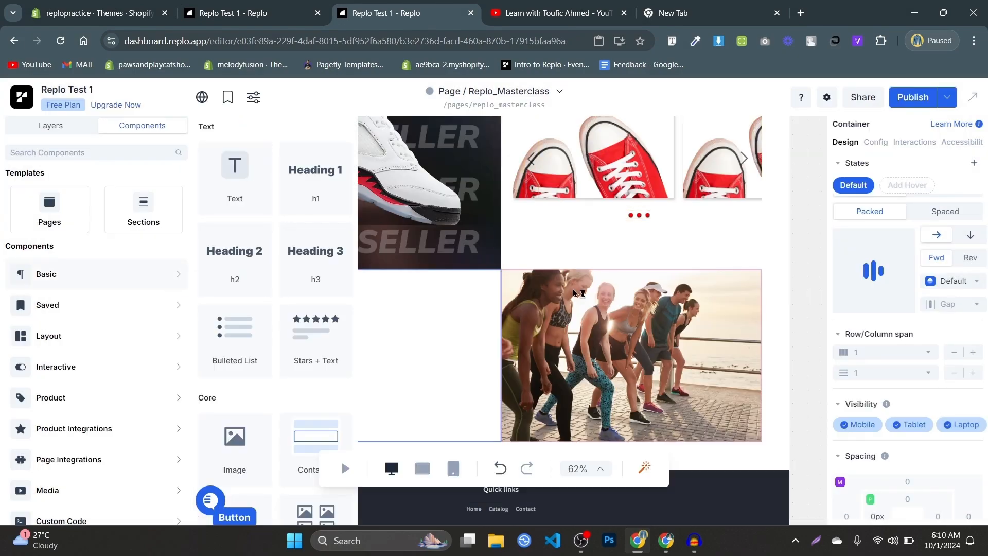
scroll(494, 283, down, 1)
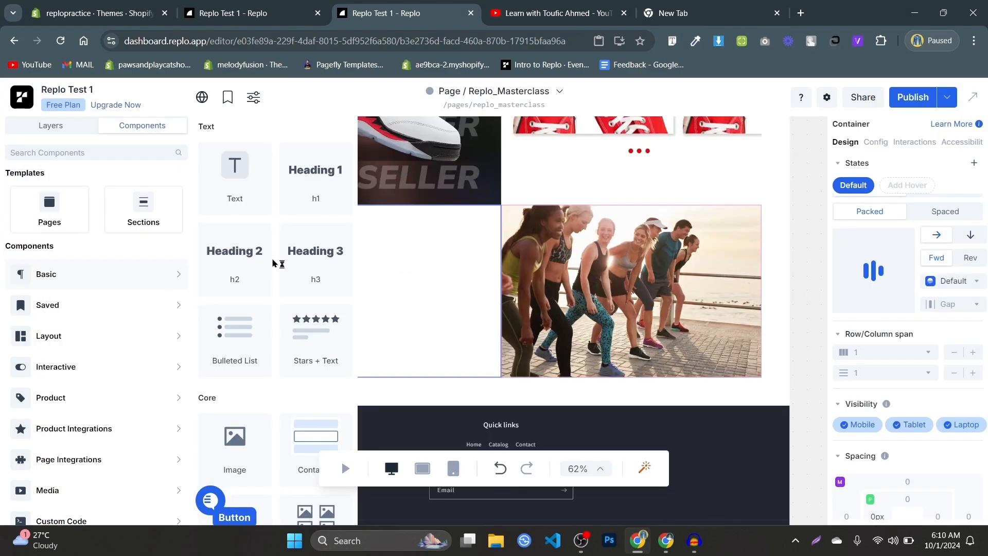
drag(304, 257, 432, 301)
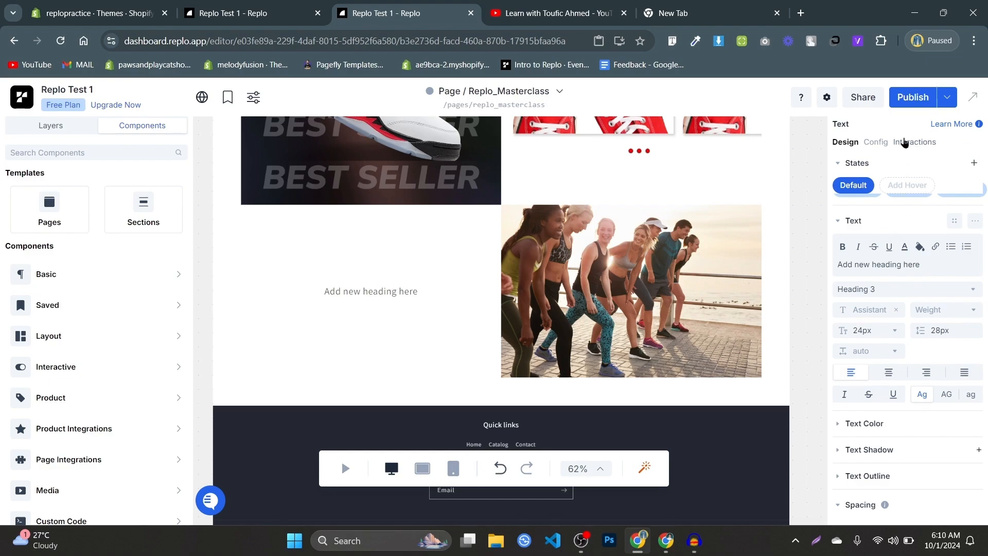
scroll(465, 274, down, 4)
scroll(556, 242, up, 6)
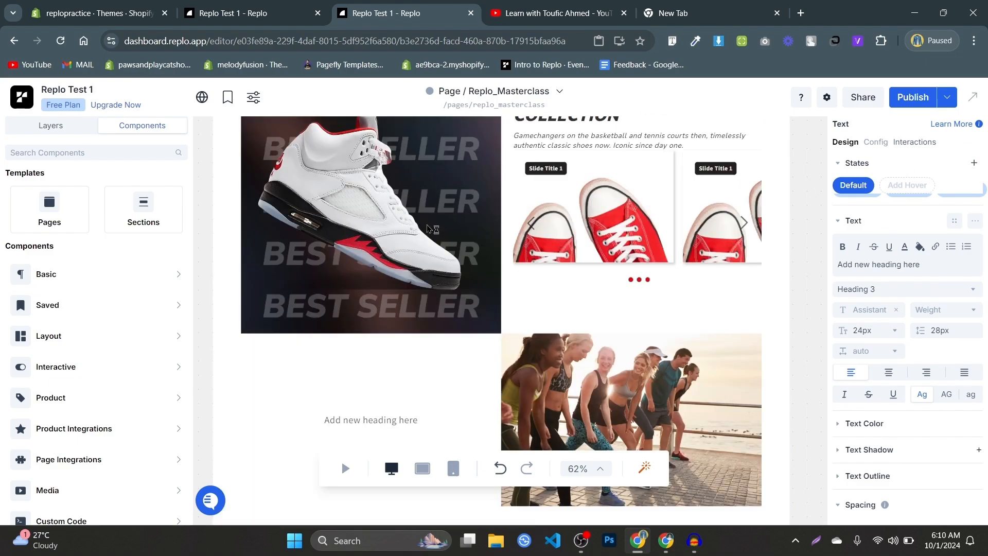
key(ctrl+s)
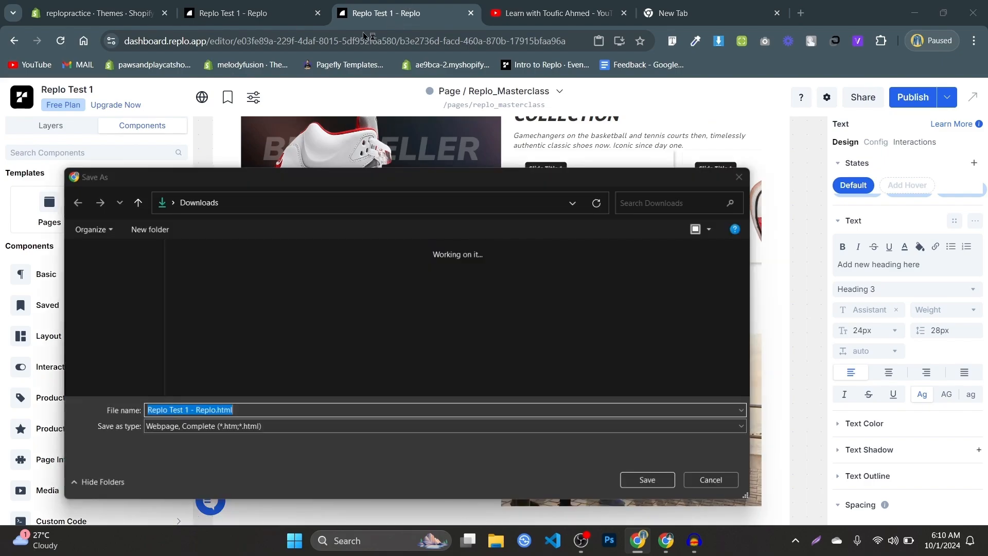
key(Escape)
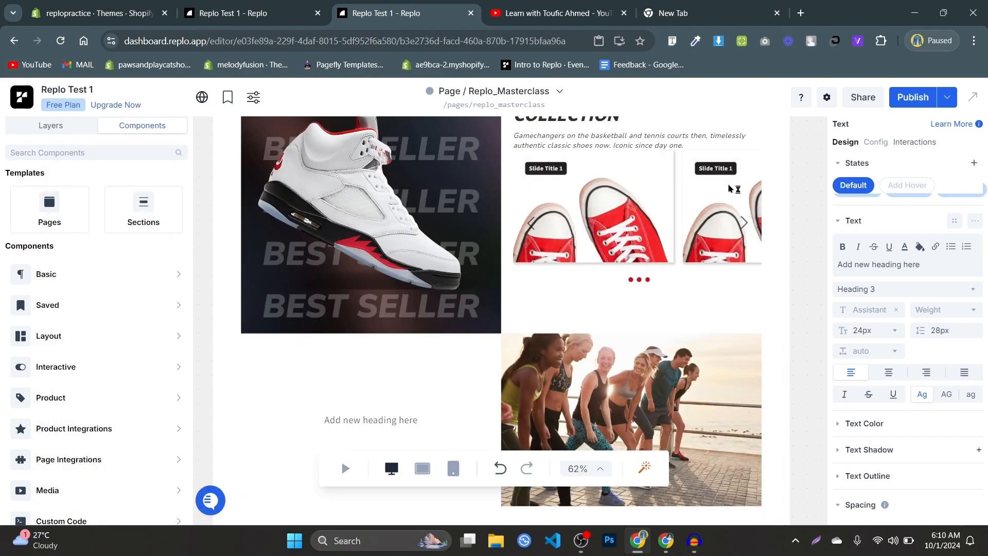
- Reload the Replo_Masterclass page editor
click(60, 41)
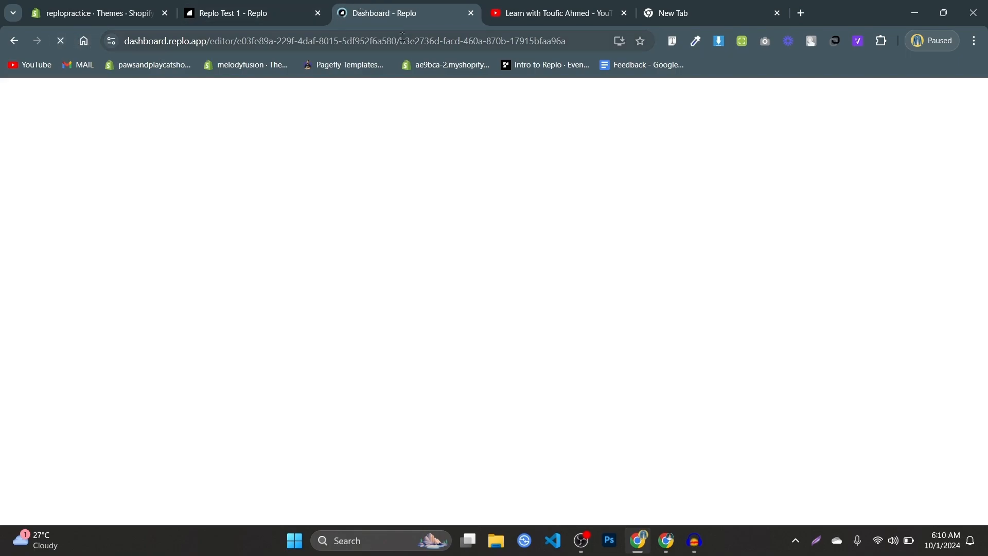
click(593, 537)
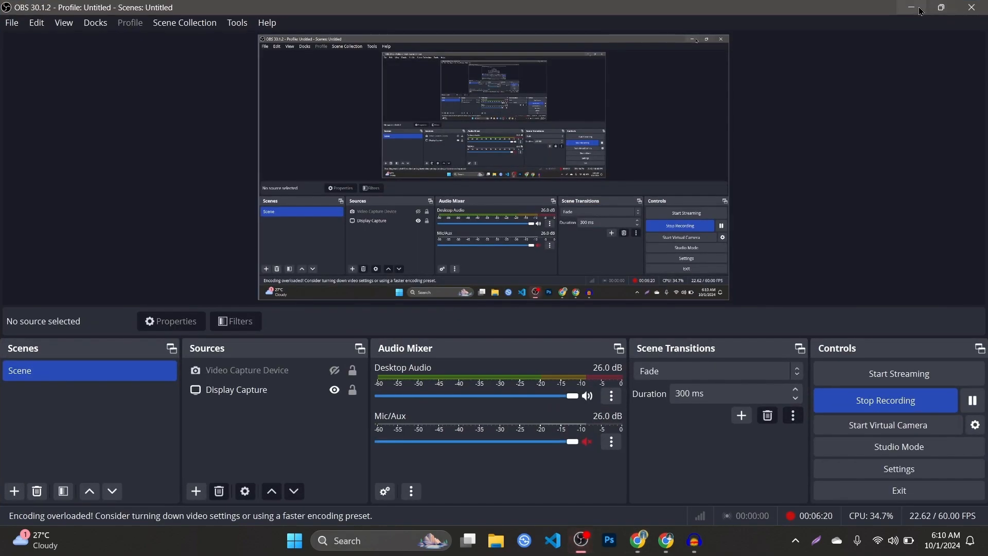
click(914, 8)
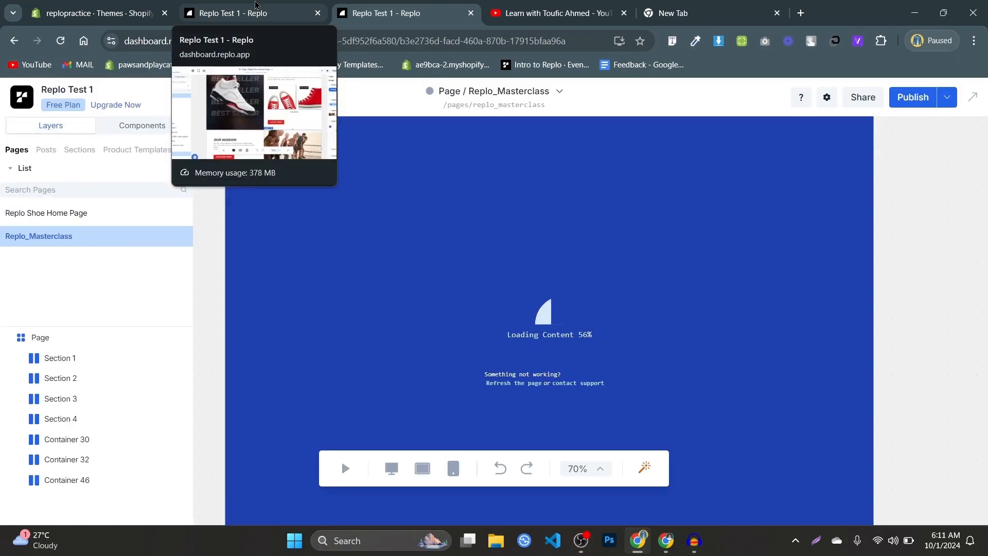
- Delete the placeholder heading from the column beside the runners image
scroll(581, 159, down, 10)
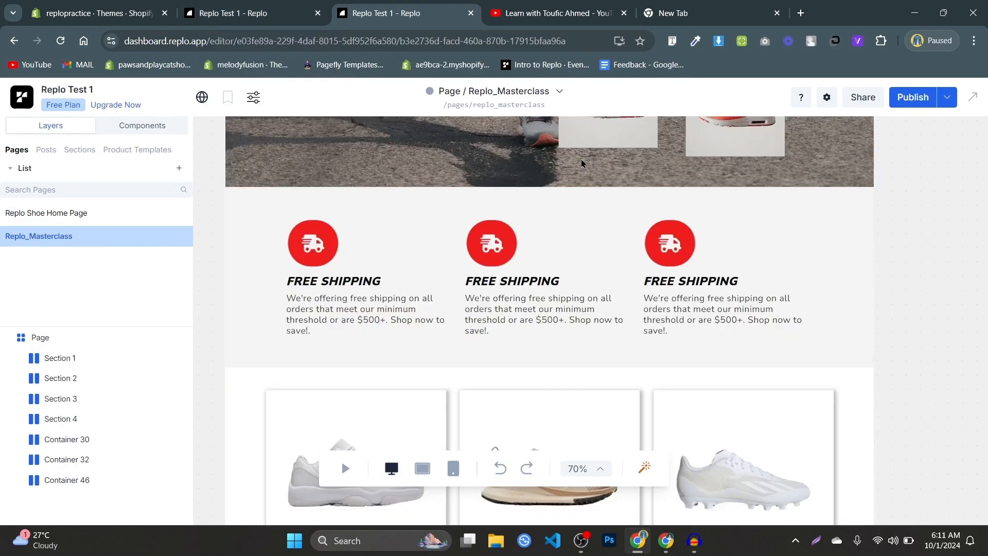
scroll(613, 212, down, 15)
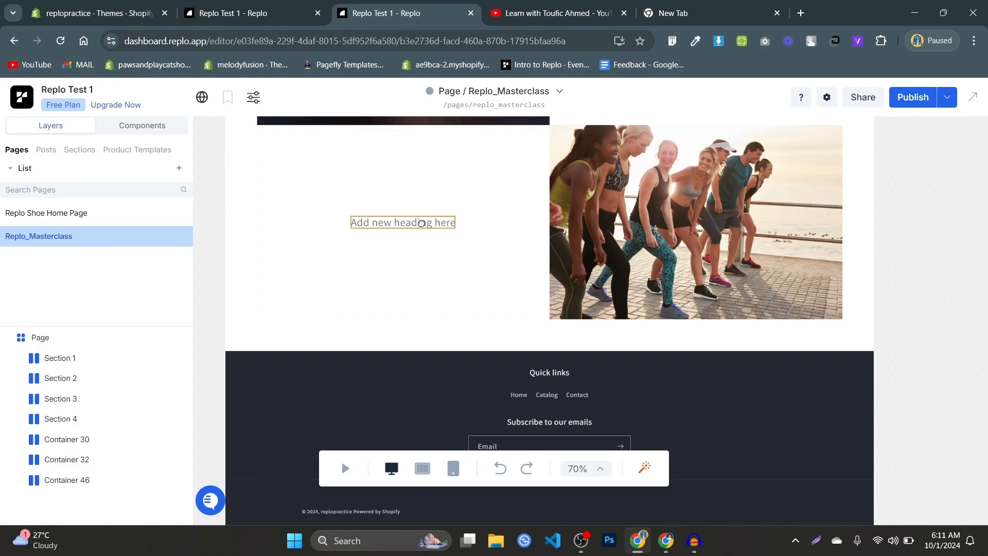
click(424, 226)
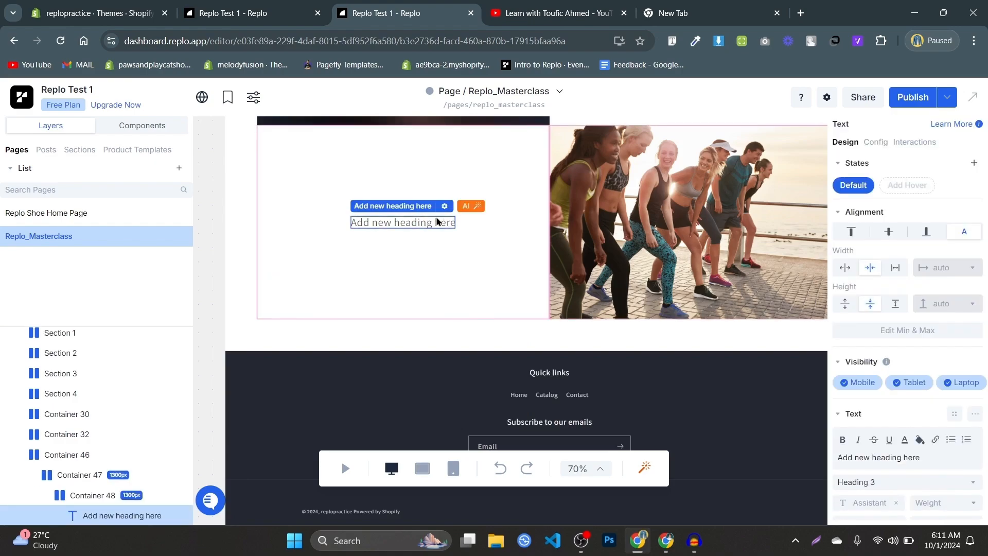
key(Delete)
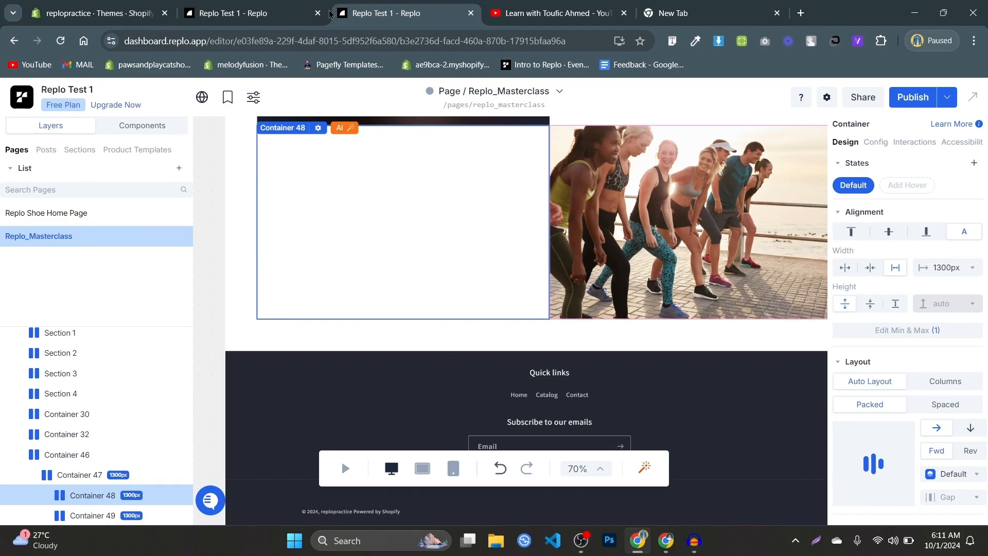
- Add a Container component inside the empty column beside the runners image, checking the Replo Shoe Home Page for reference
click(236, 13)
scroll(422, 324, down, 3)
click(346, 6)
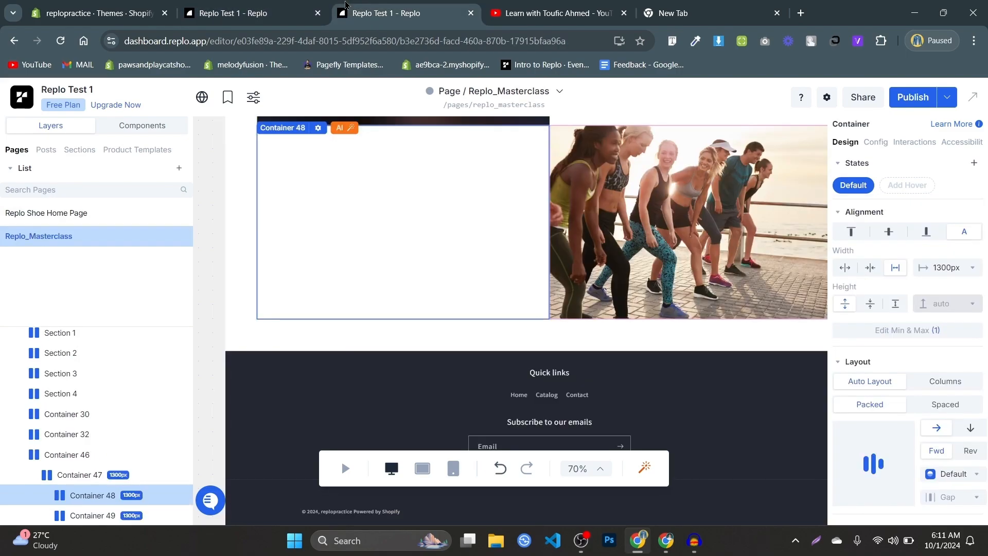
click(136, 126)
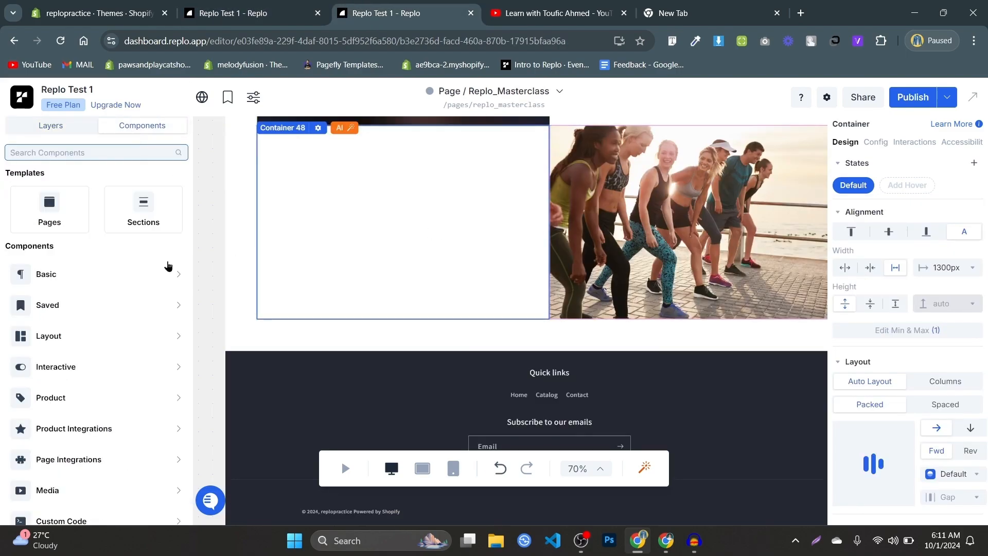
click(169, 269)
scroll(278, 280, down, 3)
drag(315, 386, 485, 223)
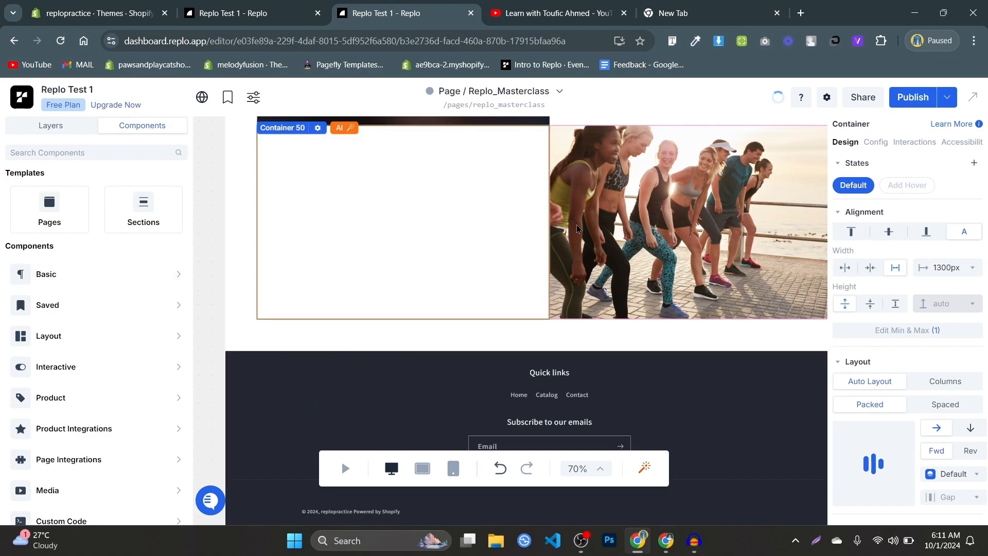
scroll(585, 220, up, 3)
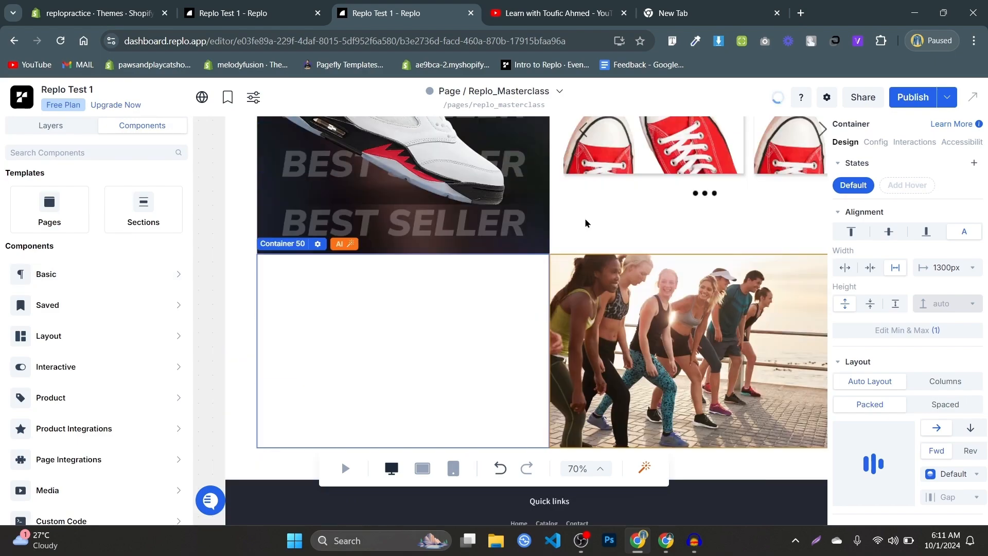
- Examine the new container's nesting in the layer structure and compare it with the Our Mission container on the Replo Shoe Home Page
click(25, 126)
scroll(78, 467, down, 1)
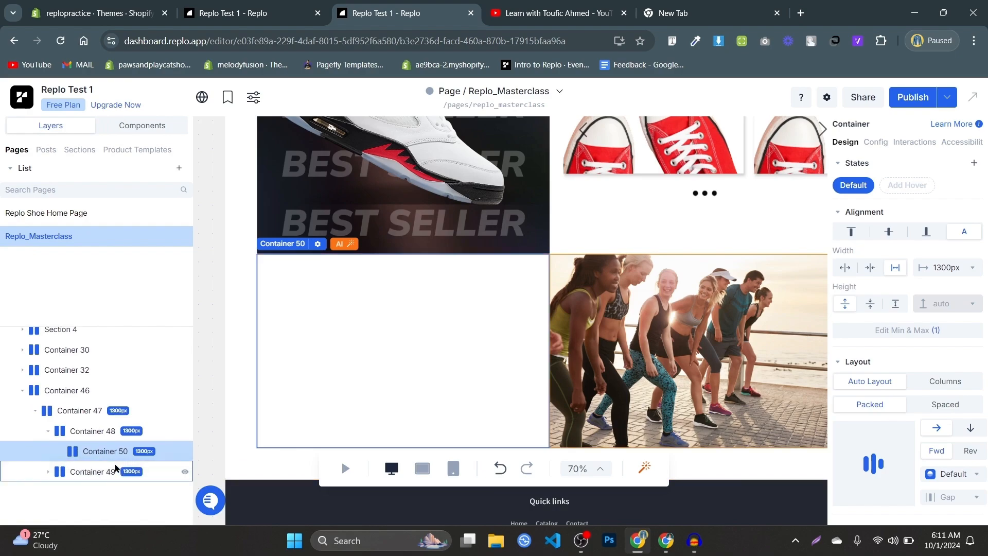
click(711, 321)
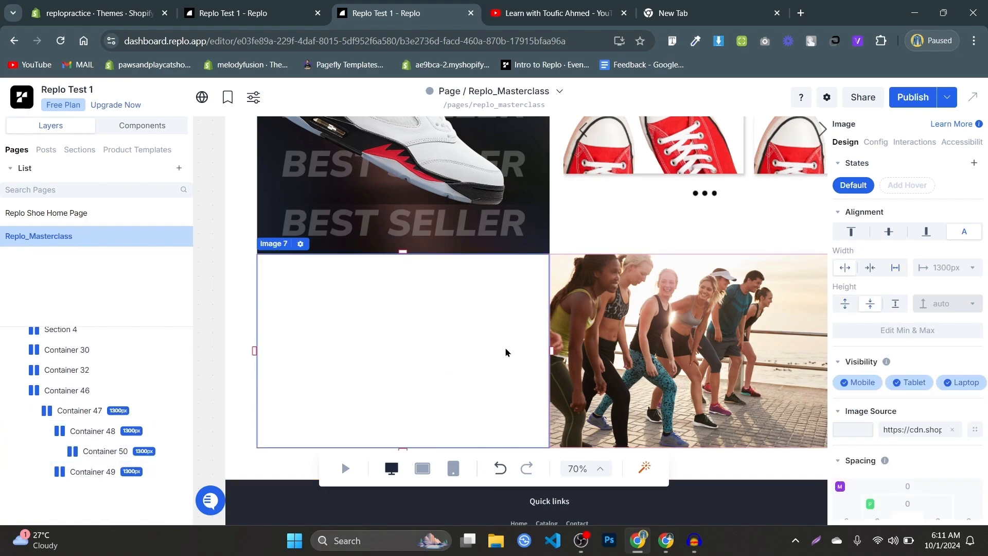
click(85, 454)
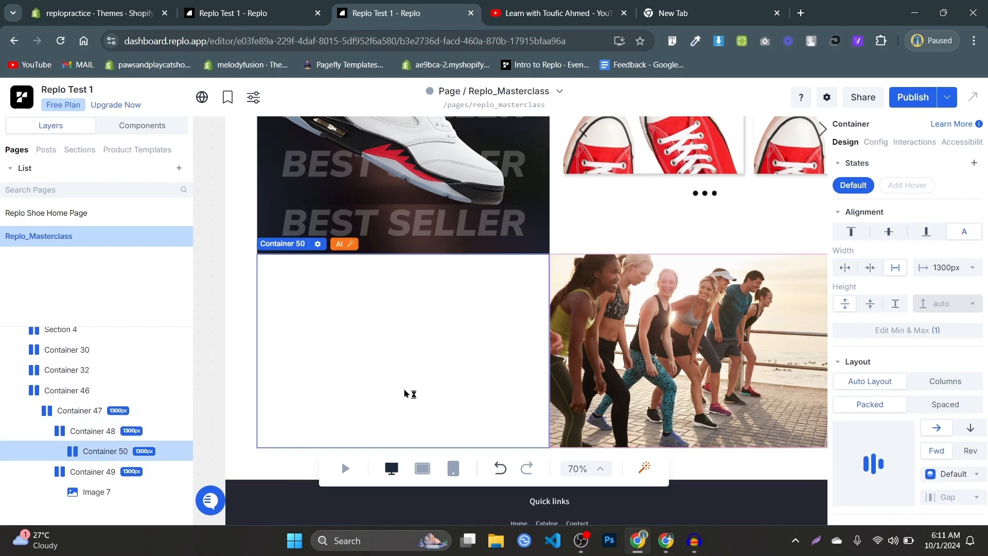
scroll(955, 371, down, 3)
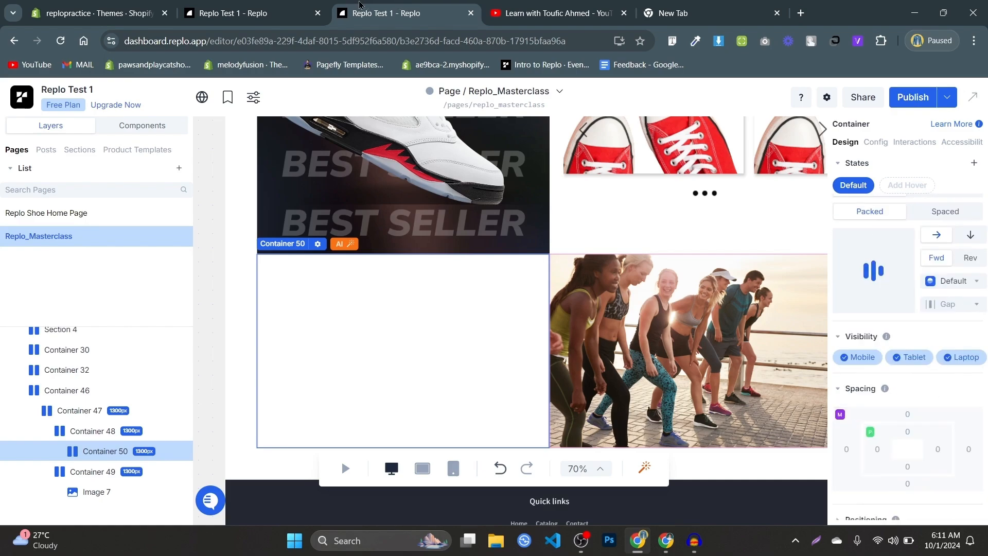
key(ctrl+shift+Tab)
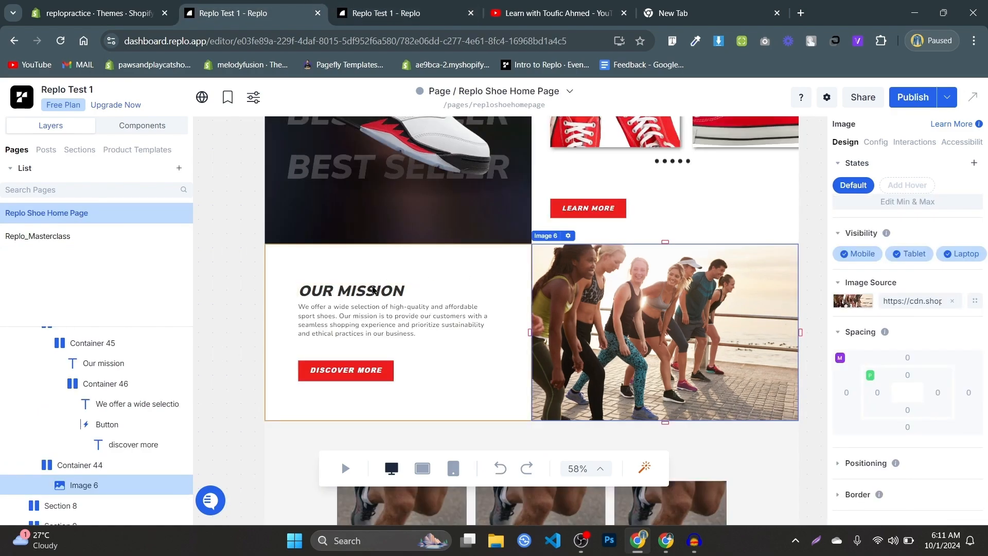
click(373, 289)
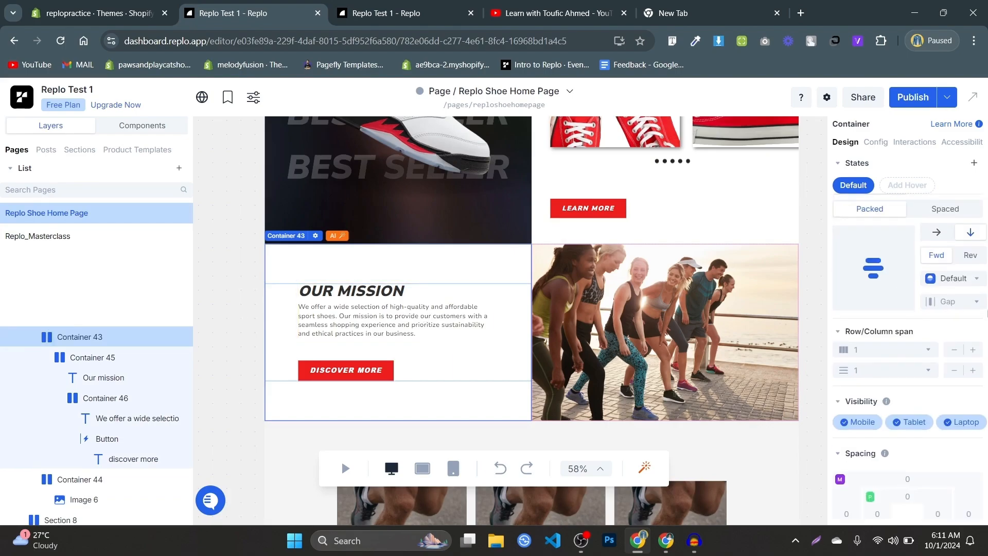
click(417, 6)
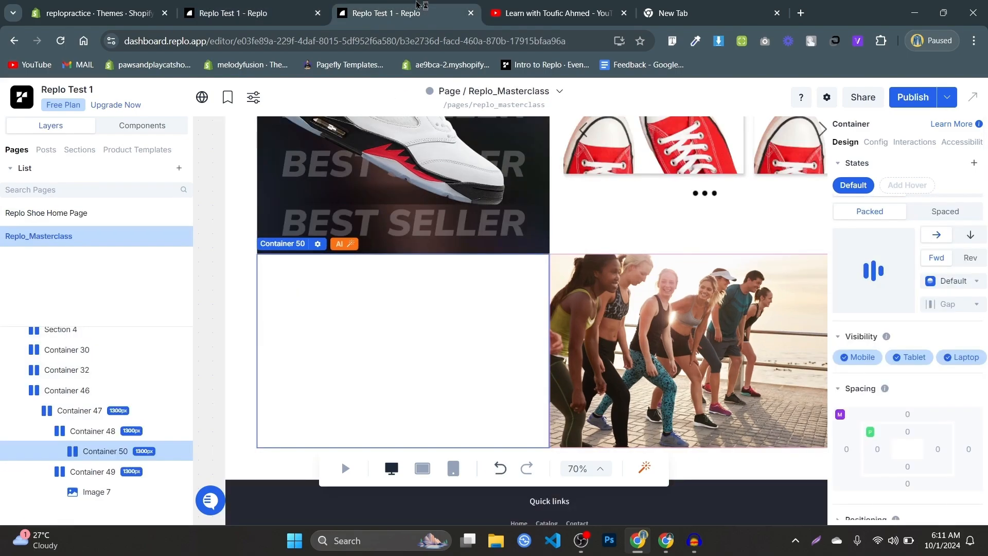
- Set the padding of the new nested container to 20px on all four sides
click(908, 431)
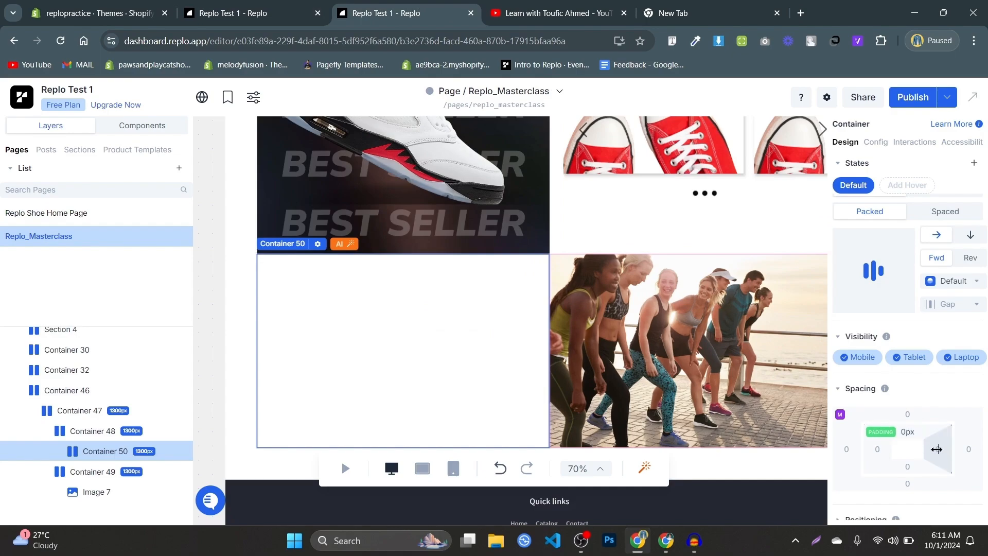
click(909, 433)
text(20)
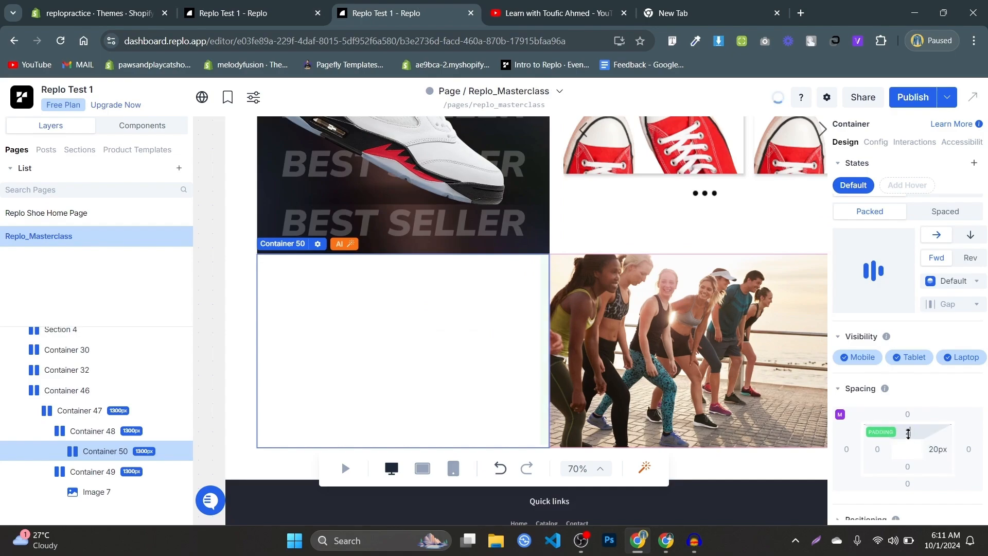
click(882, 453)
text(20)
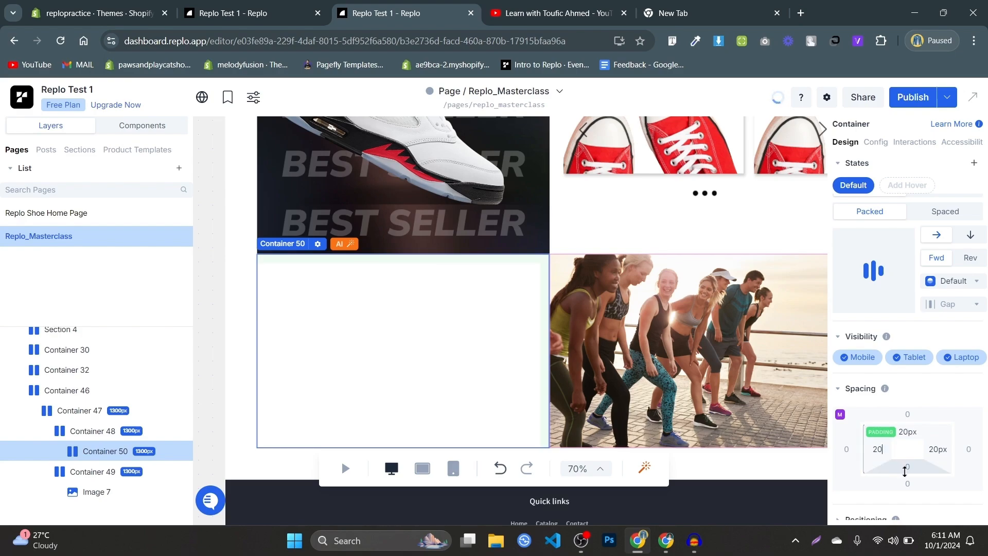
click(905, 471)
key(Return)
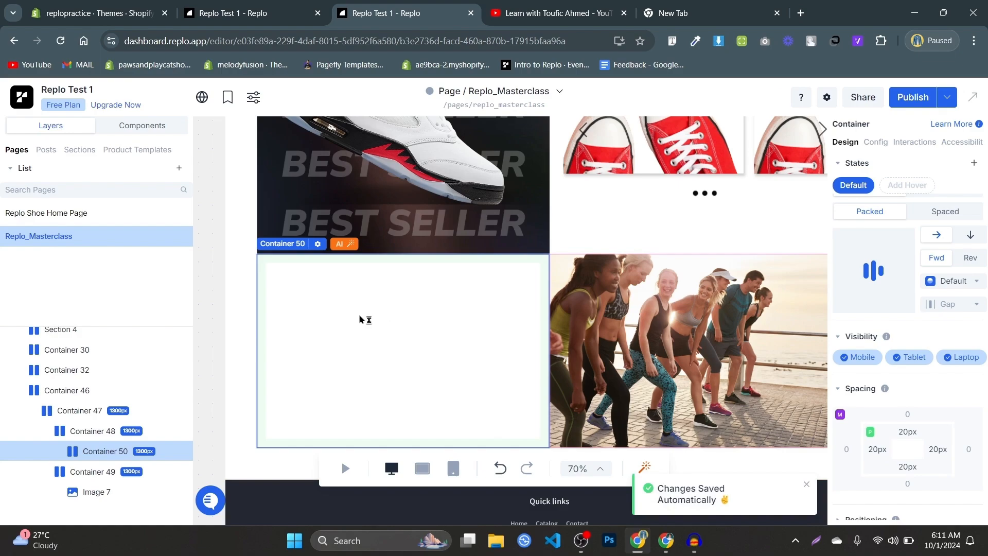
- Add a Heading 3 component inside the padded container and replace its placeholder text with "eef"
click(142, 126)
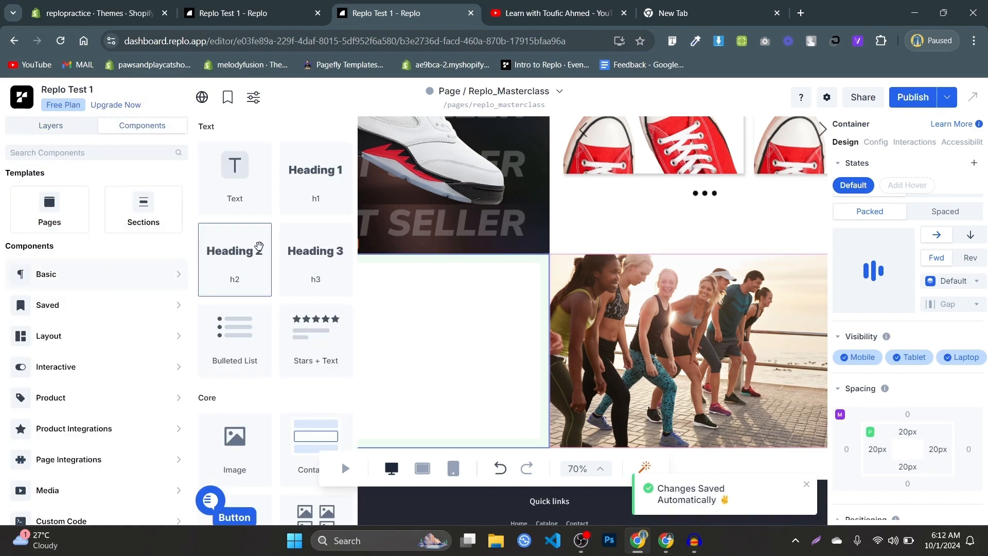
drag(332, 264, 379, 307)
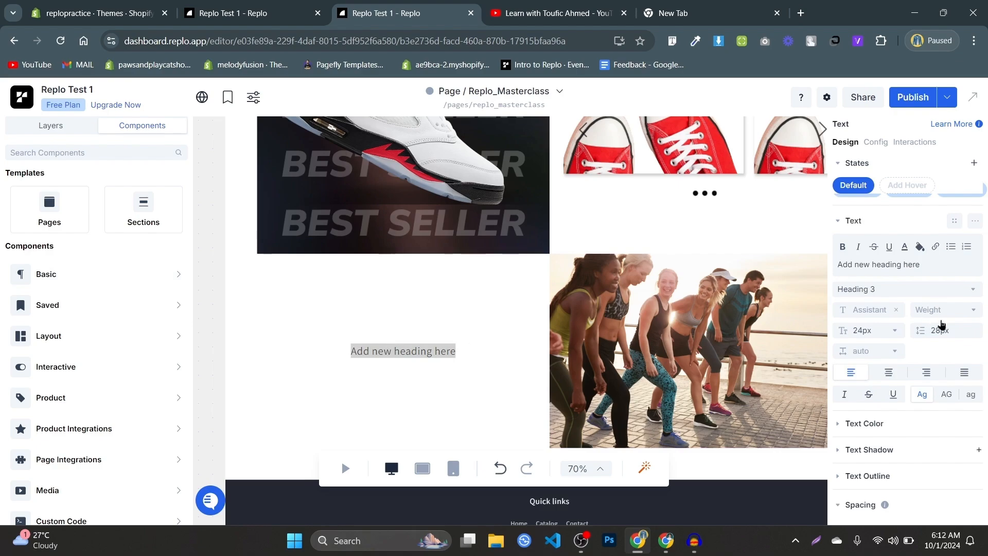
click(877, 265)
key(ctrl+a)
text(e)
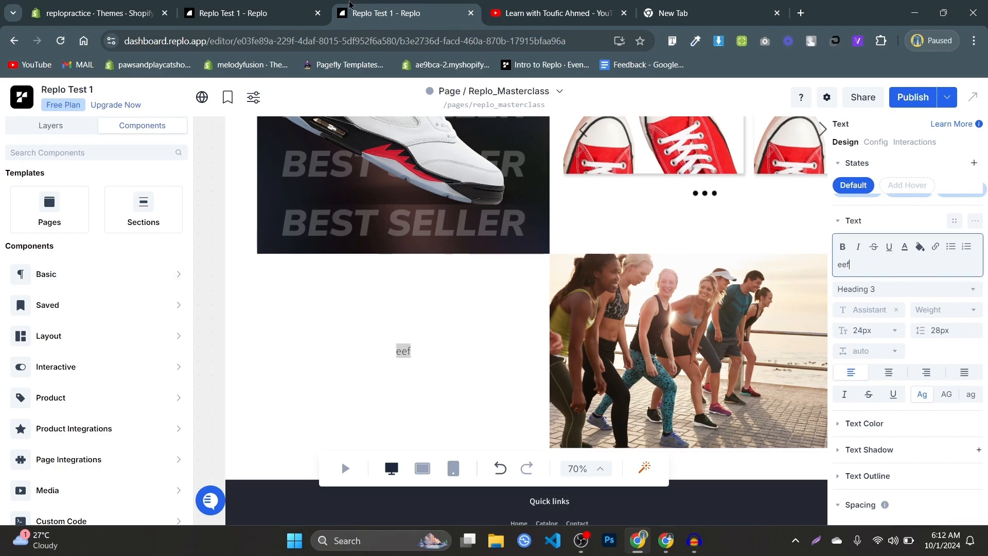
- Review the Shop by Category and Introducing Dynamic Collection sections above the new heading on the Replo_Masterclass page
scroll(337, 173, up, 2)
scroll(446, 260, up, 4)
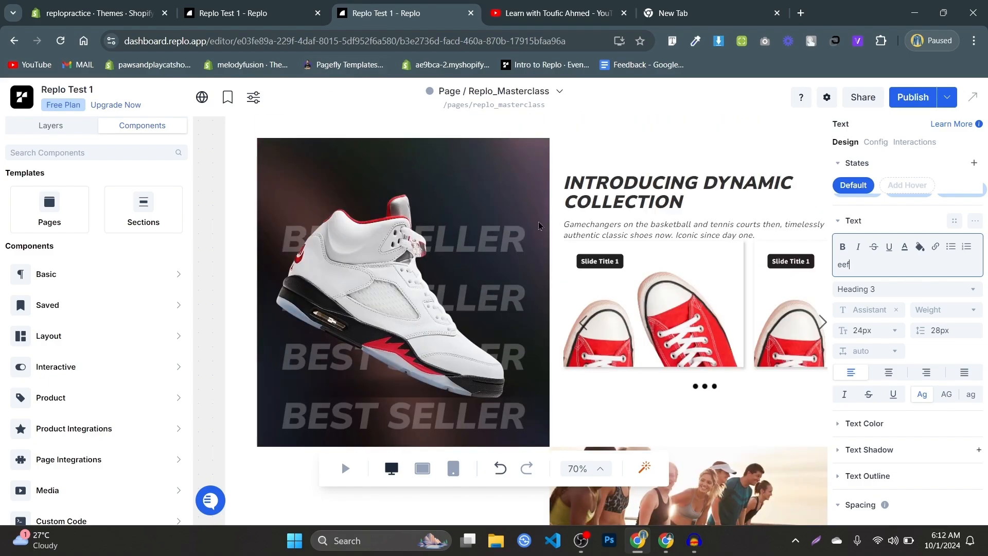
scroll(702, 305, down, 6)
scroll(520, 201, up, 6)
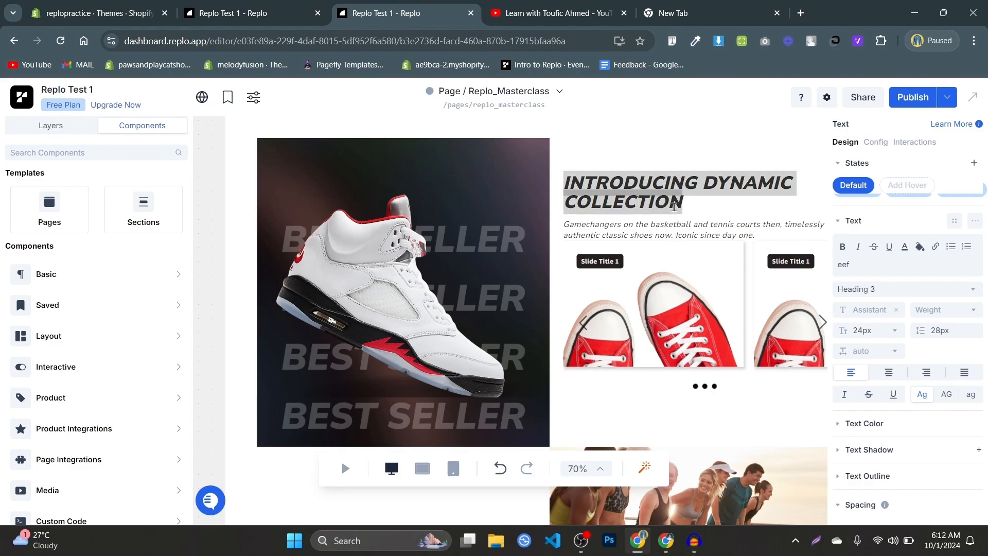
scroll(535, 221, up, 8)
scroll(510, 238, up, 2)
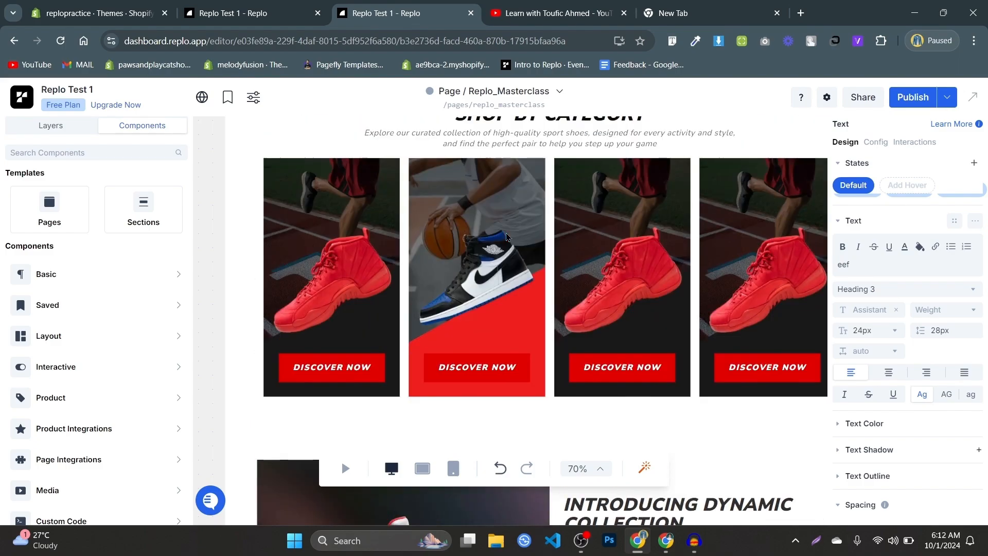
scroll(499, 249, down, 12)
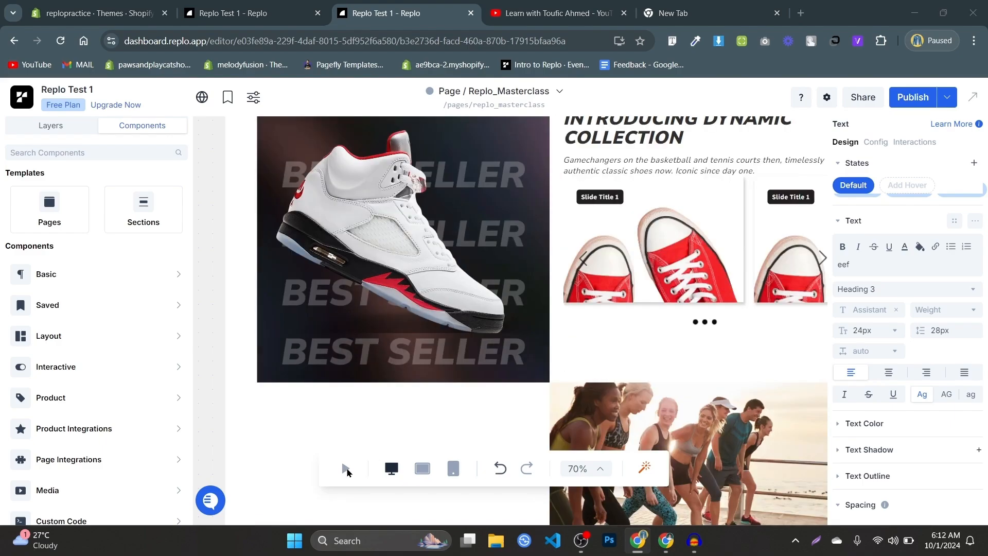
key(ctrl+s)
click(712, 481)
scroll(636, 288, up, 8)
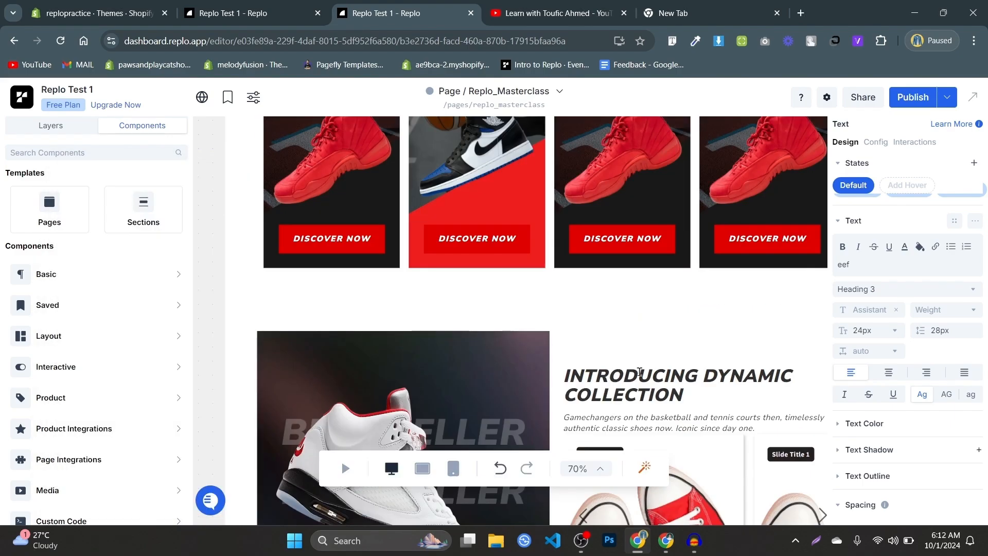
scroll(638, 371, down, 3)
- Inspect the text settings of the Our Mission heading on the Replo Shoe Home Page
key(ctrl+Page_Up)
scroll(614, 234, up, 1)
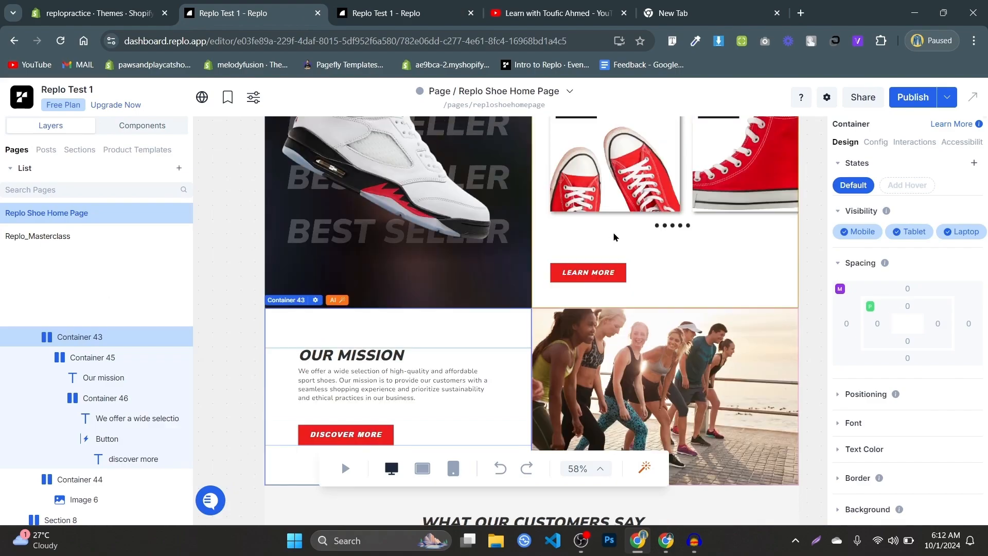
scroll(308, 365, up, 2)
click(329, 360)
scroll(334, 360, down, 2)
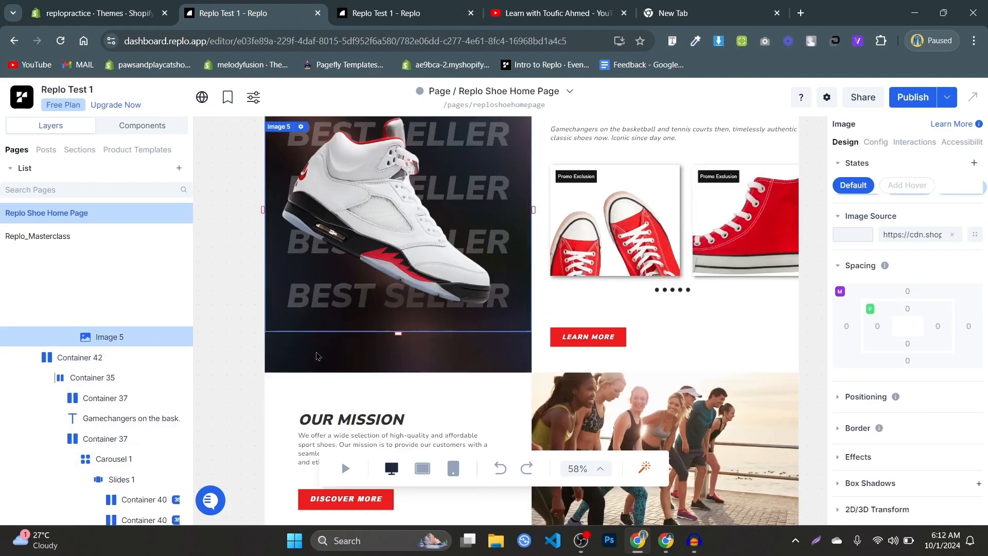
click(348, 355)
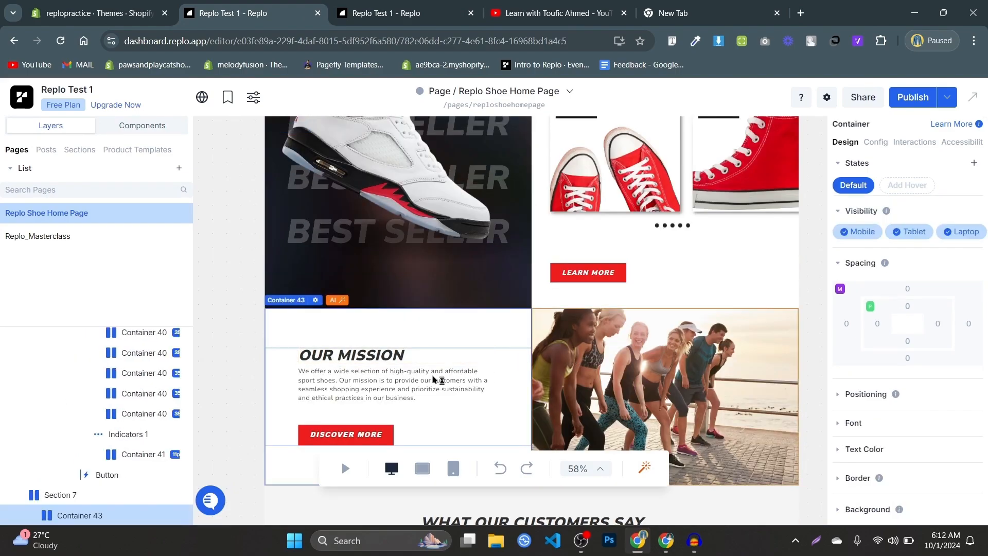
click(394, 355)
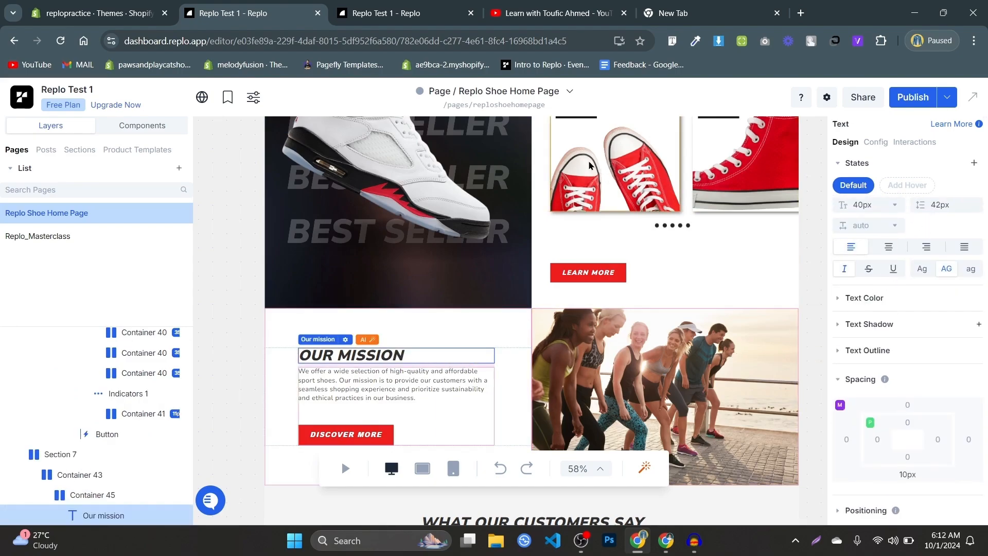
- Set the new heading on the Replo_Masterclass page to 40px font size with 42px line height
click(348, 15)
scroll(508, 349, down, 5)
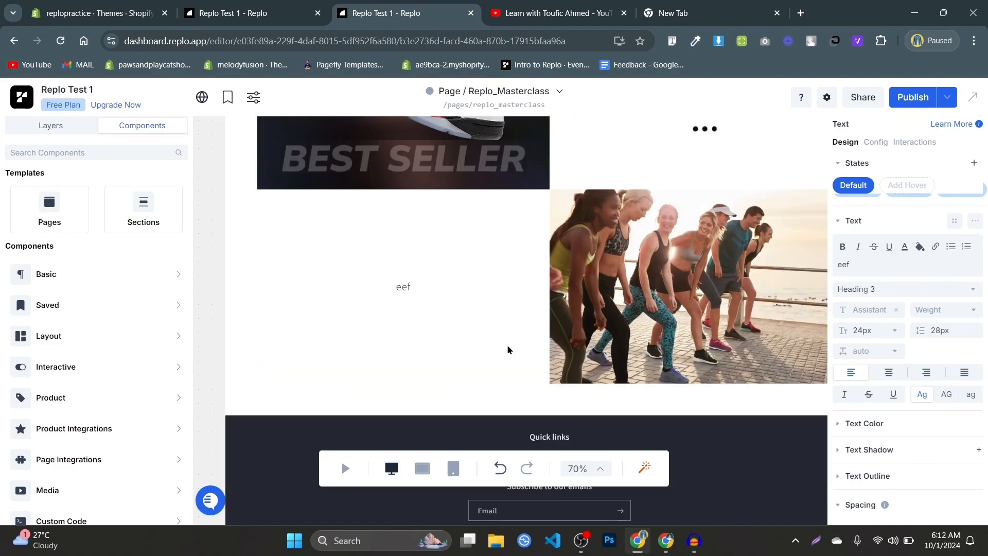
click(878, 291)
click(879, 286)
click(869, 326)
text(40)
click(942, 330)
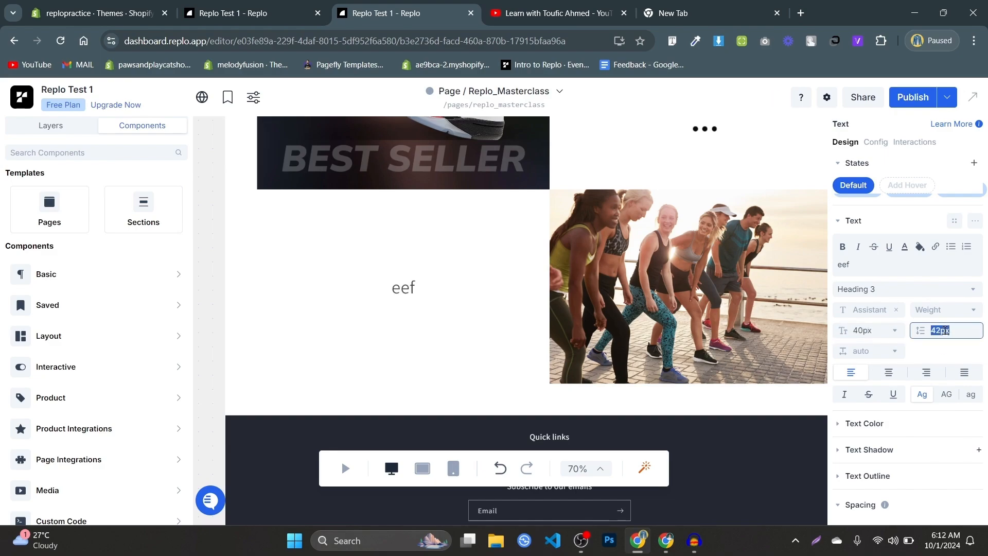
- Set the heading's font to Nunito Sans with Extra Bold weight
click(893, 311)
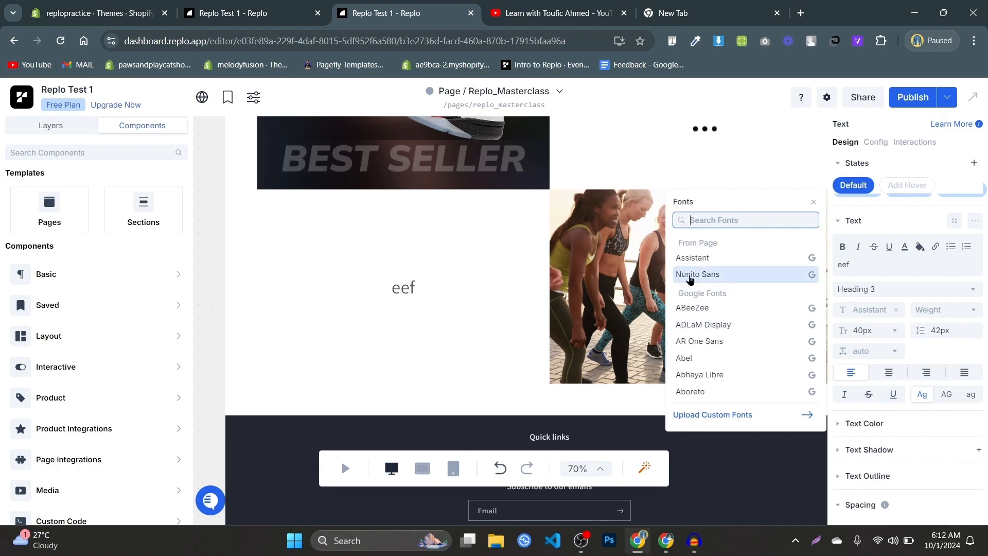
click(936, 311)
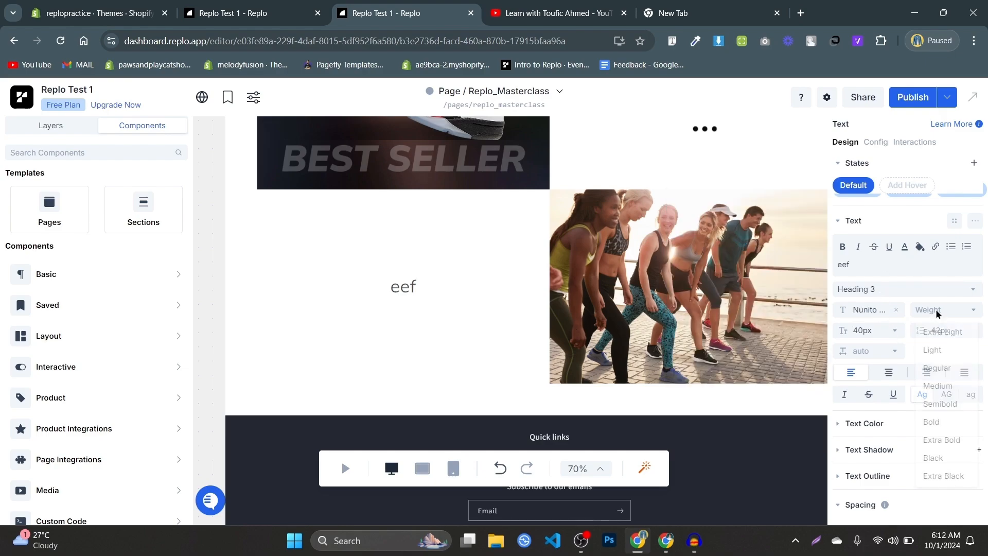
click(941, 440)
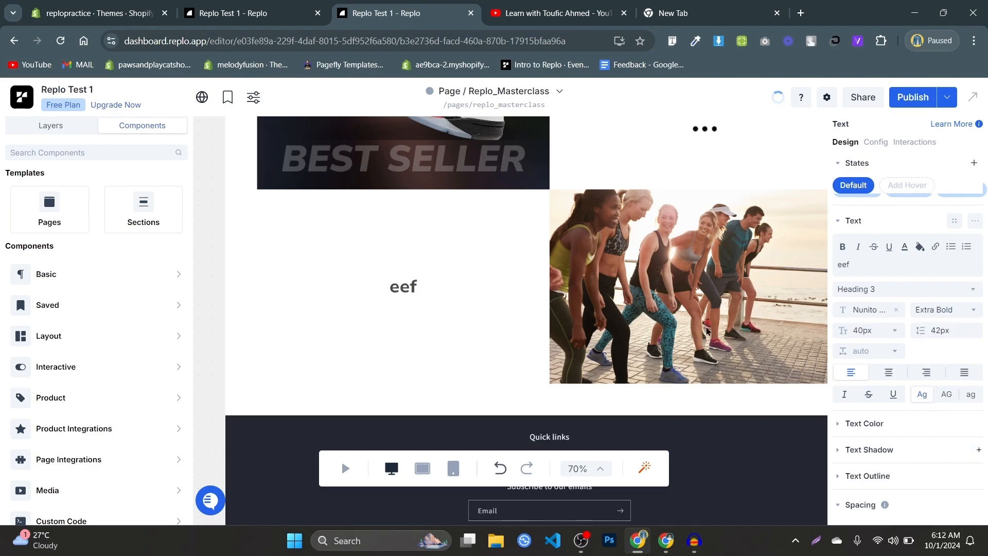
- Compare the heading with the one on the Replo Shoe Home Page and set its weight to Black
scroll(663, 329, up, 4)
scroll(664, 330, up, 1)
scroll(765, 346, down, 2)
scroll(944, 329, down, 1)
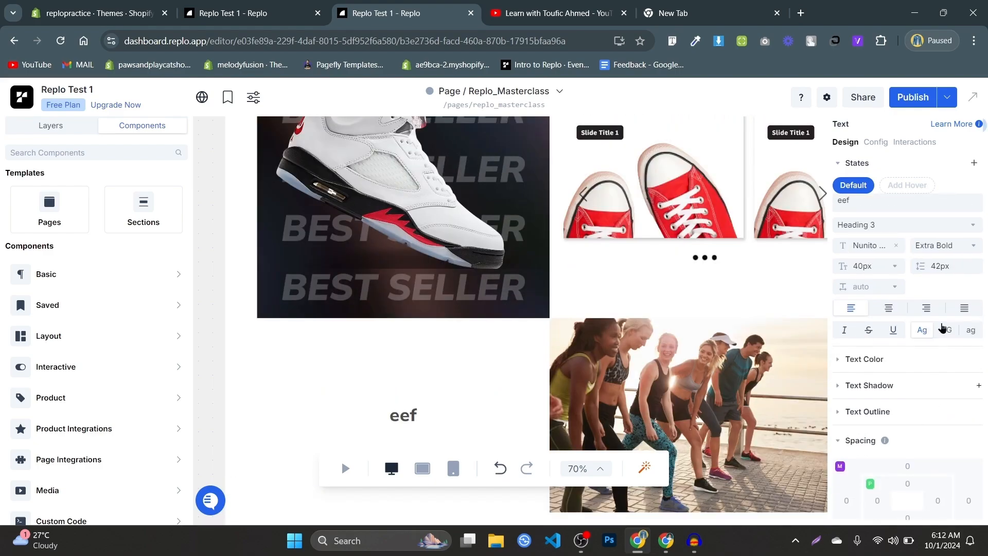
scroll(931, 315, up, 2)
click(263, 13)
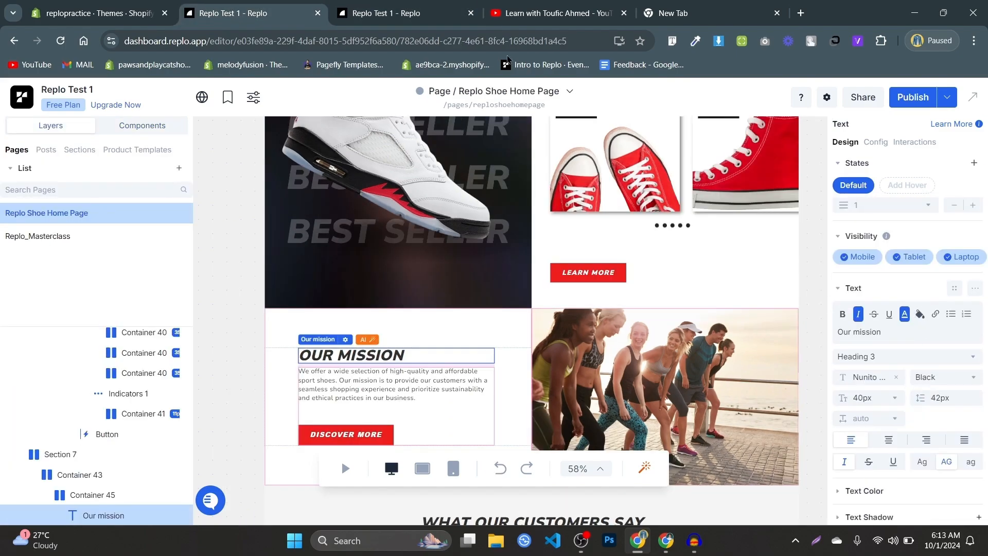
click(452, 12)
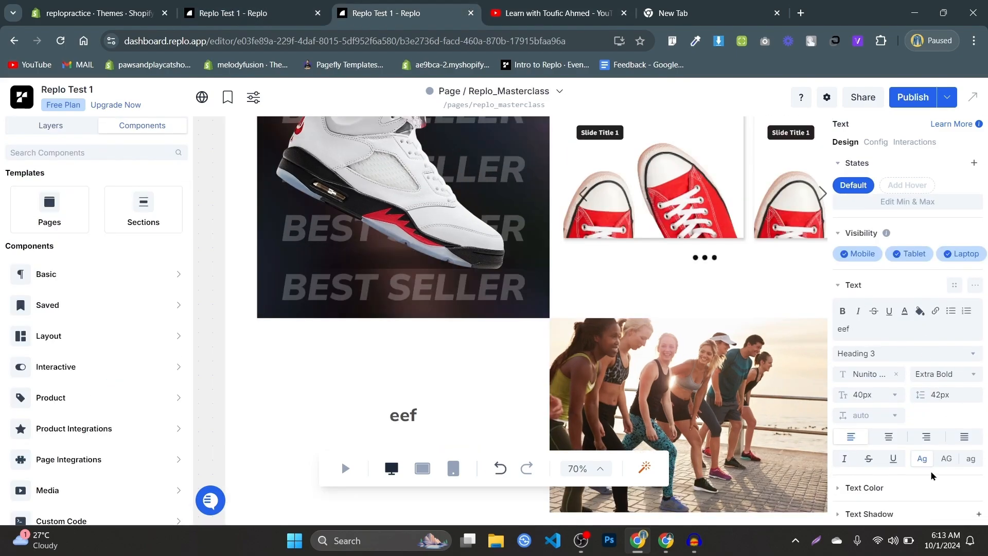
click(938, 375)
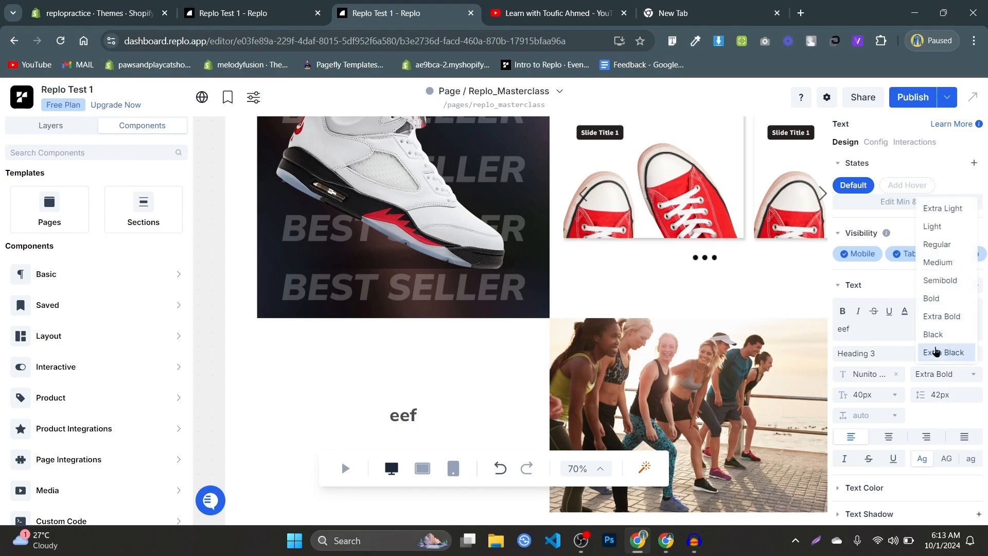
click(936, 339)
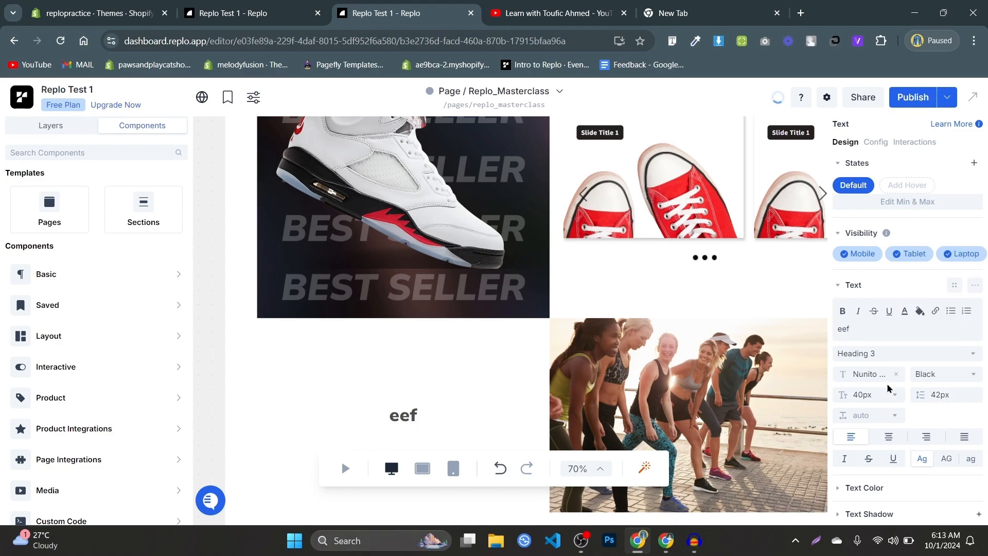
- Set the heading's text color to 030303 and make it uppercase and italic
click(869, 423)
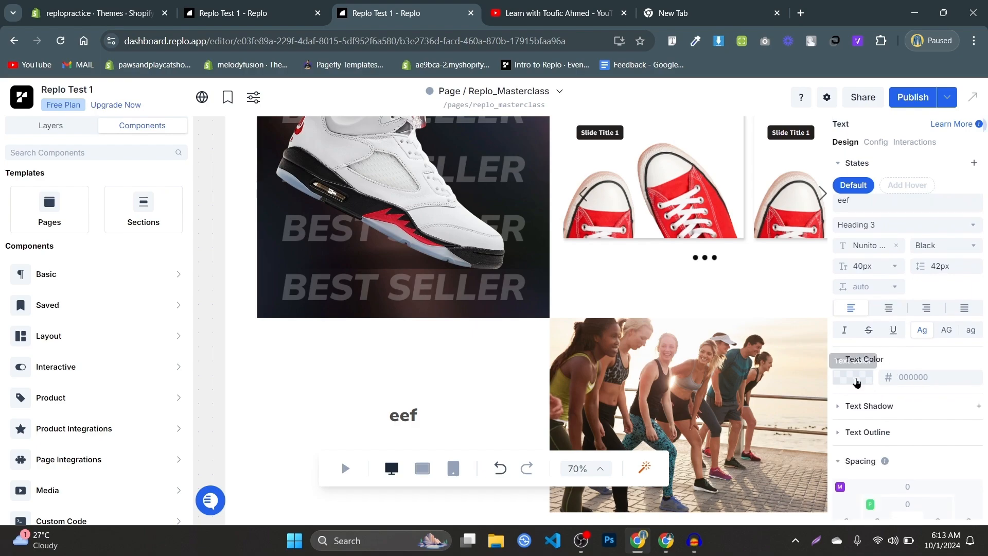
click(854, 378)
drag(724, 379, 675, 398)
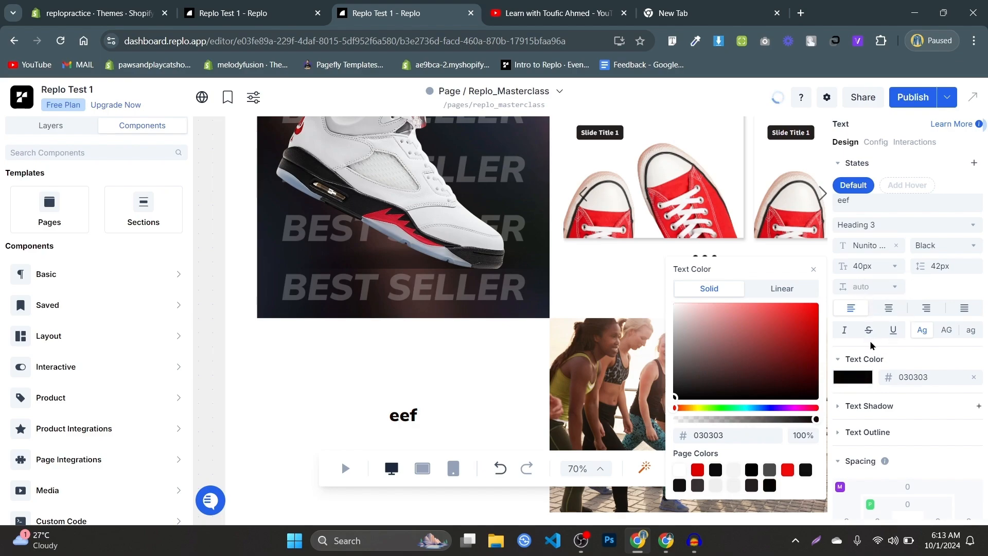
click(947, 330)
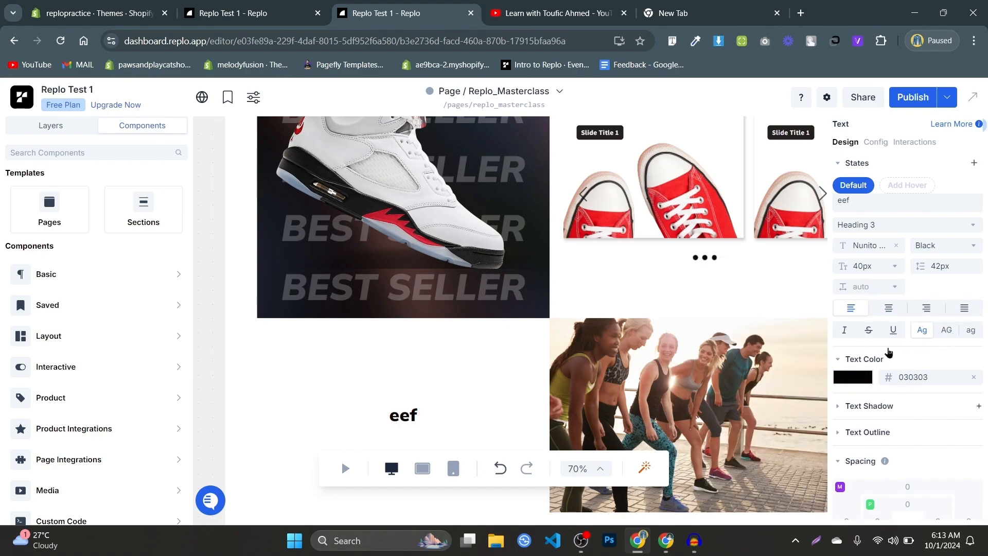
click(844, 332)
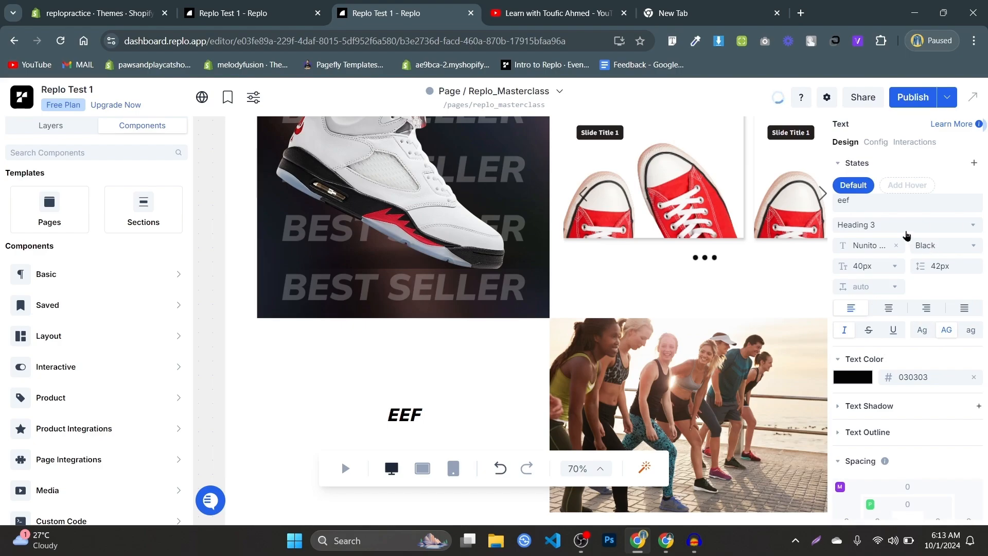
- Check the heading wording on the Replo Shoe Home Page and change the Replo_Masterclass heading's text to "our mission"
click(507, 5)
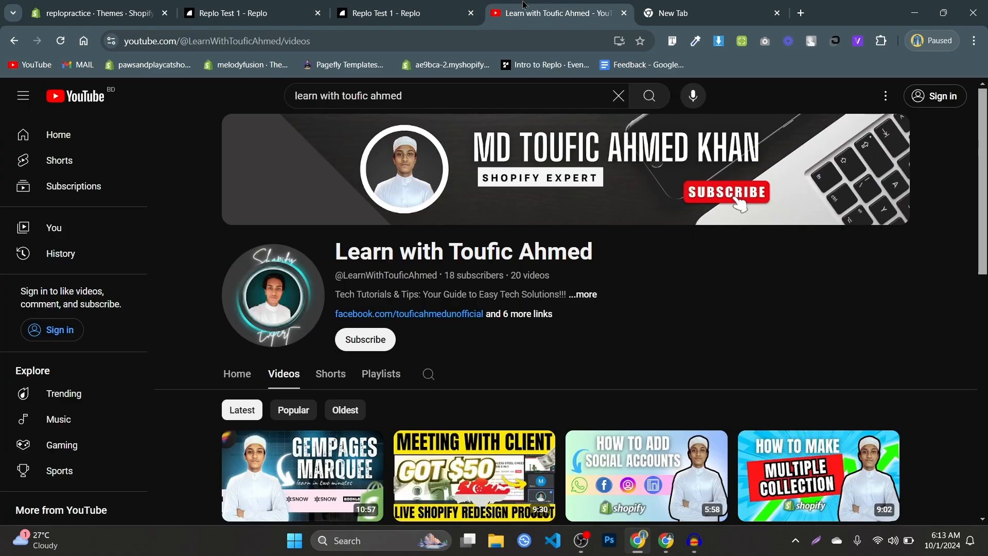
click(431, 6)
click(300, 6)
scroll(778, 285, up, 5)
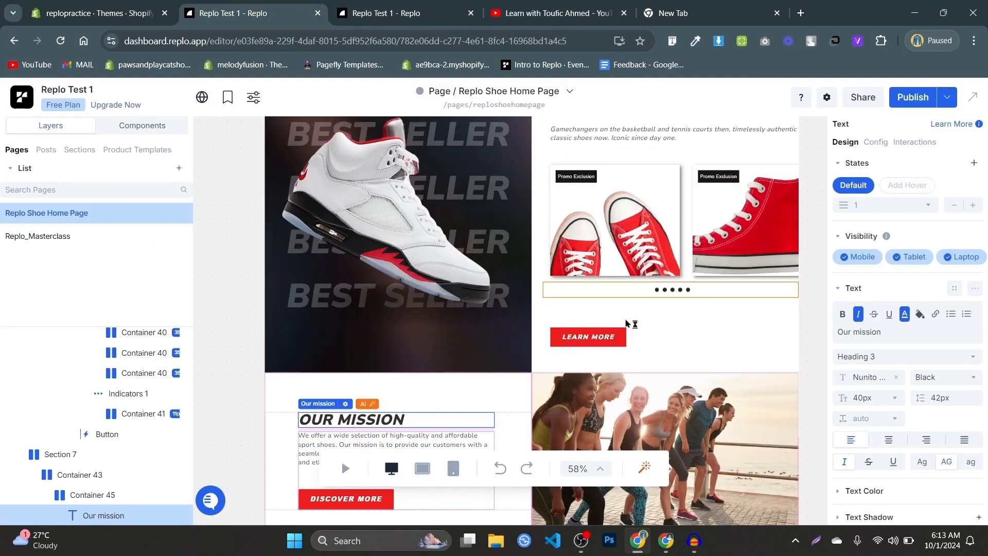
scroll(587, 400, down, 5)
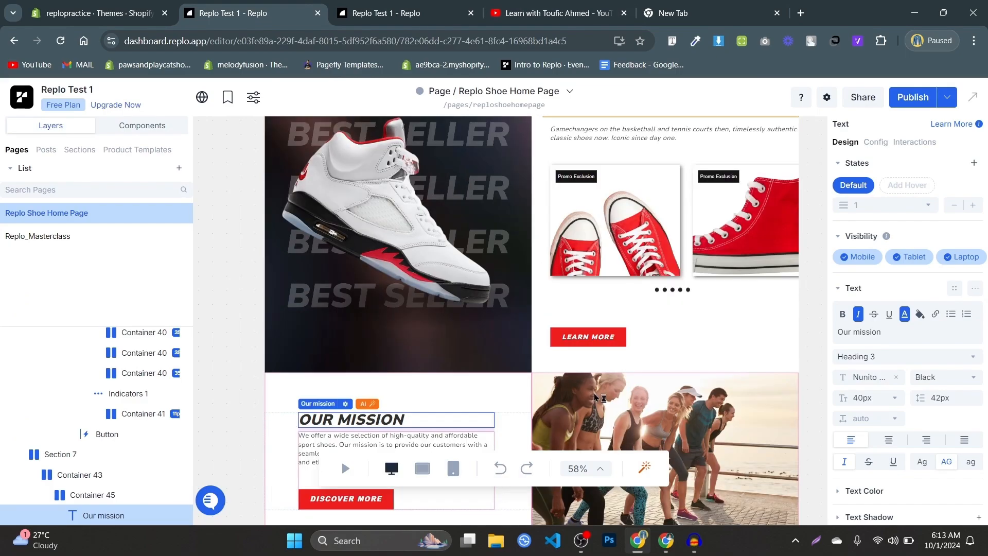
click(429, 6)
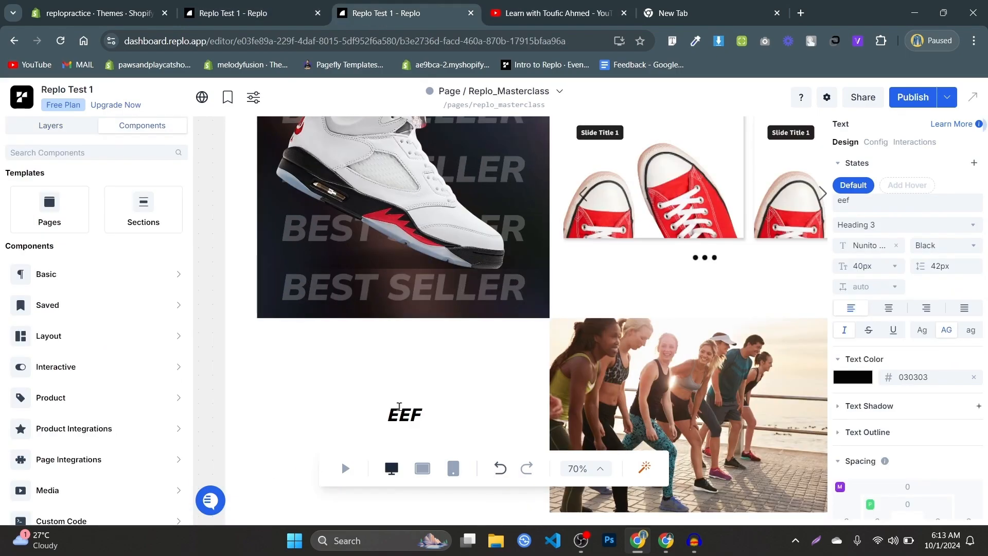
click(875, 205)
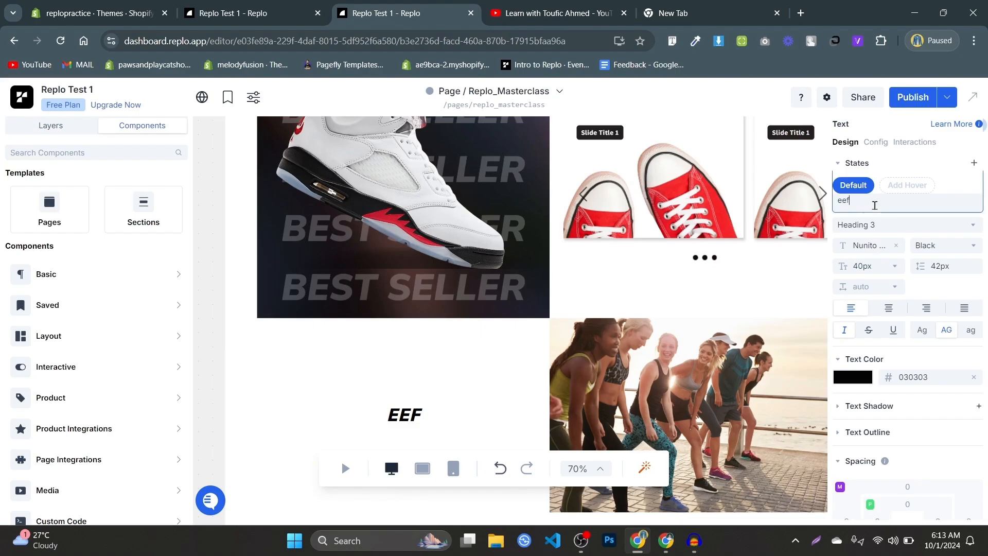
text(our mission)
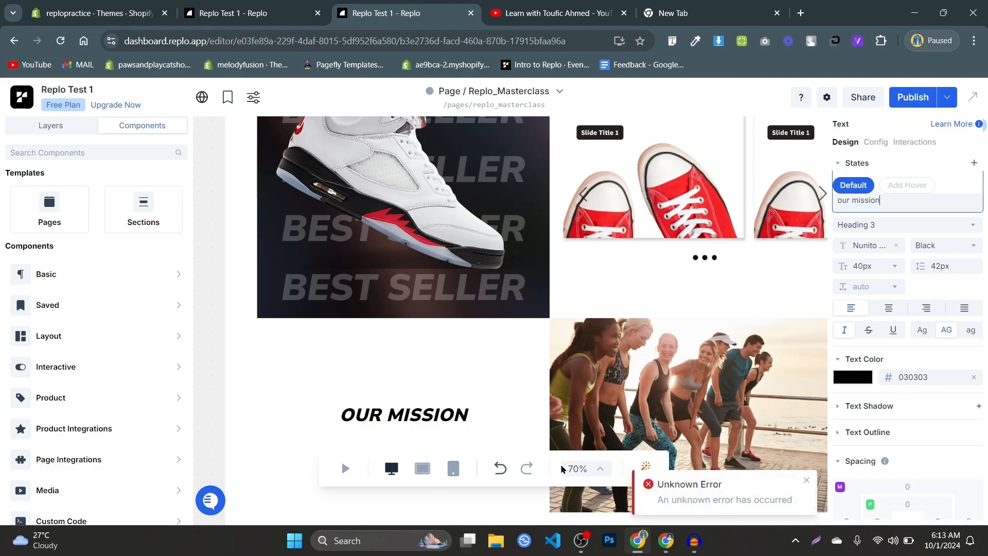
key(ctrl+s)
key(Escape)
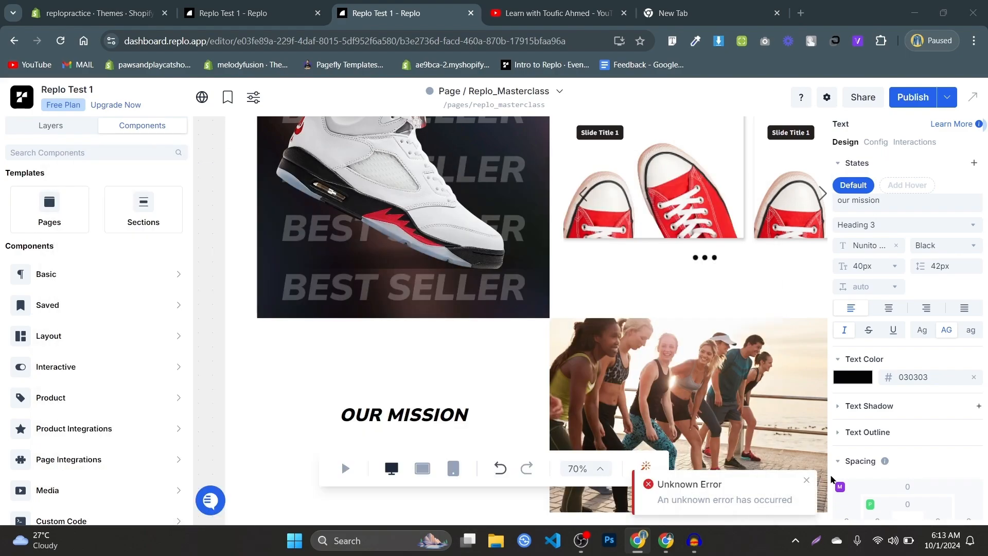
key(ctrl+s)
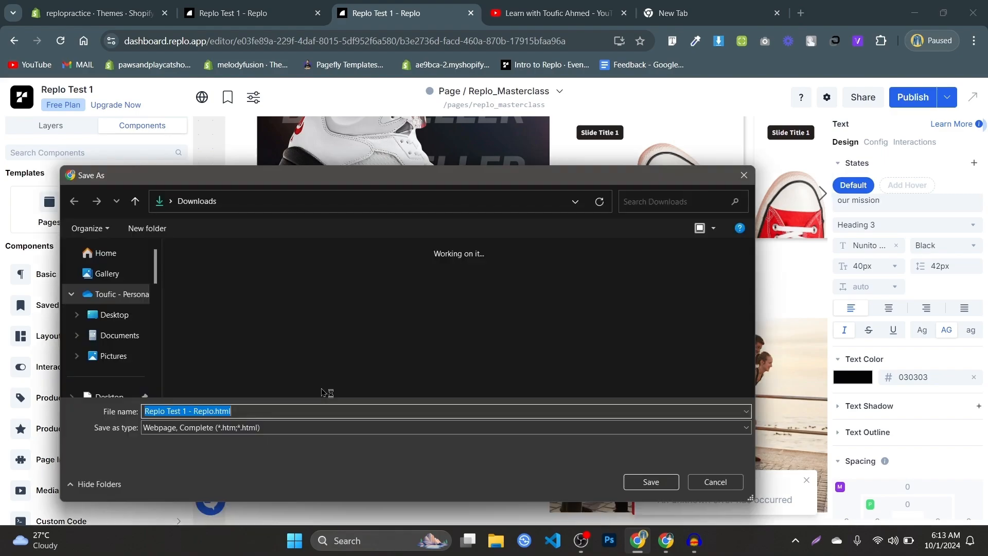
click(724, 487)
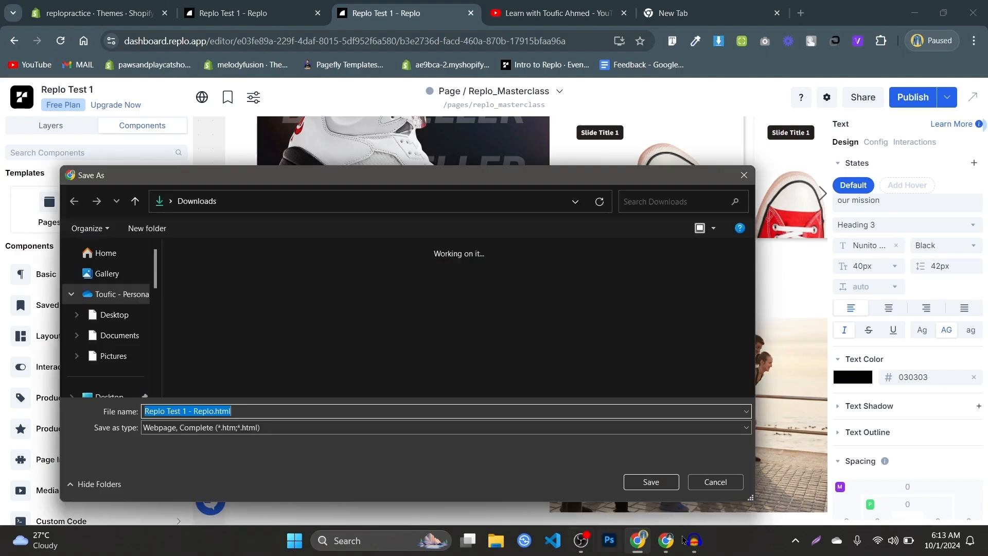
click(710, 480)
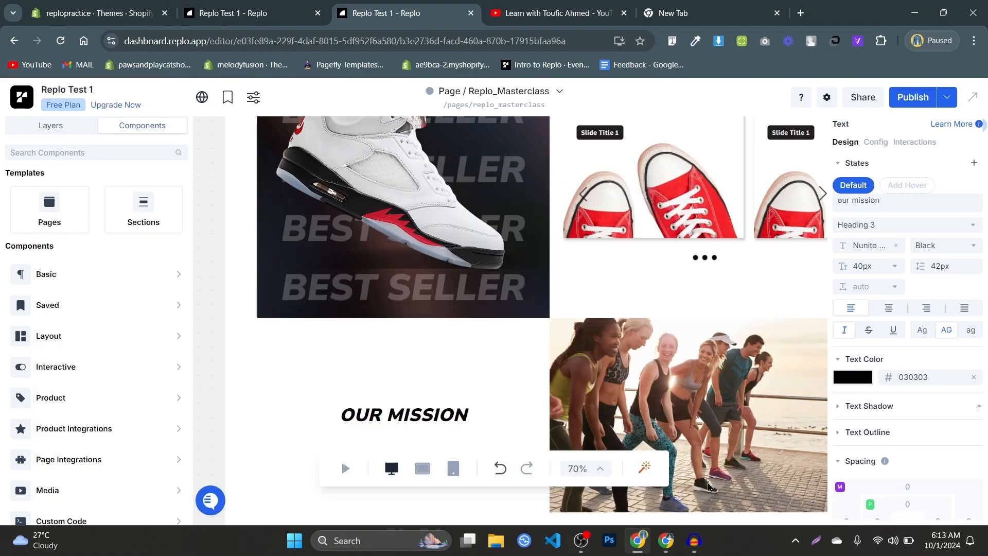
- Reload the Replo_Masterclass page in the editor and select the padded container around the Our Mission heading
click(60, 41)
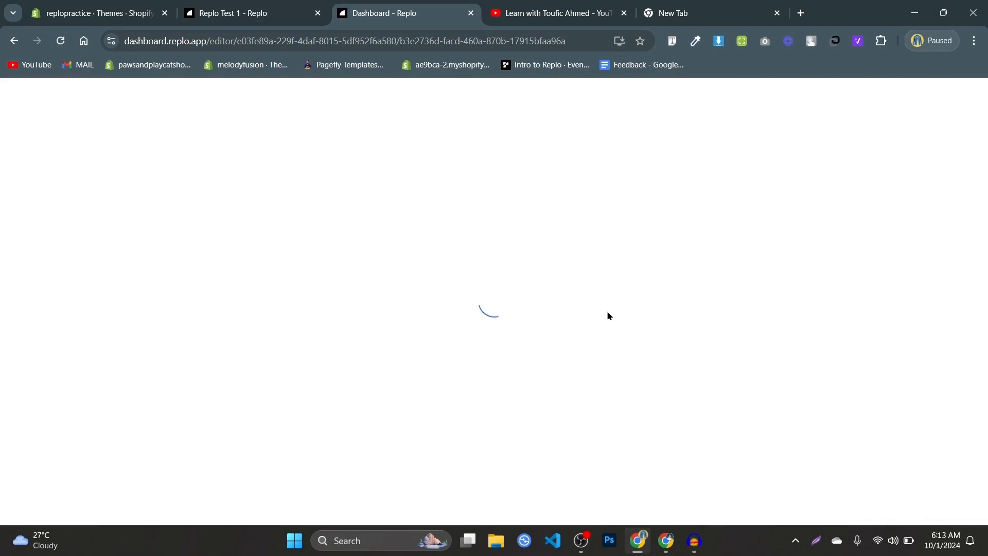
mouse_move(581, 541)
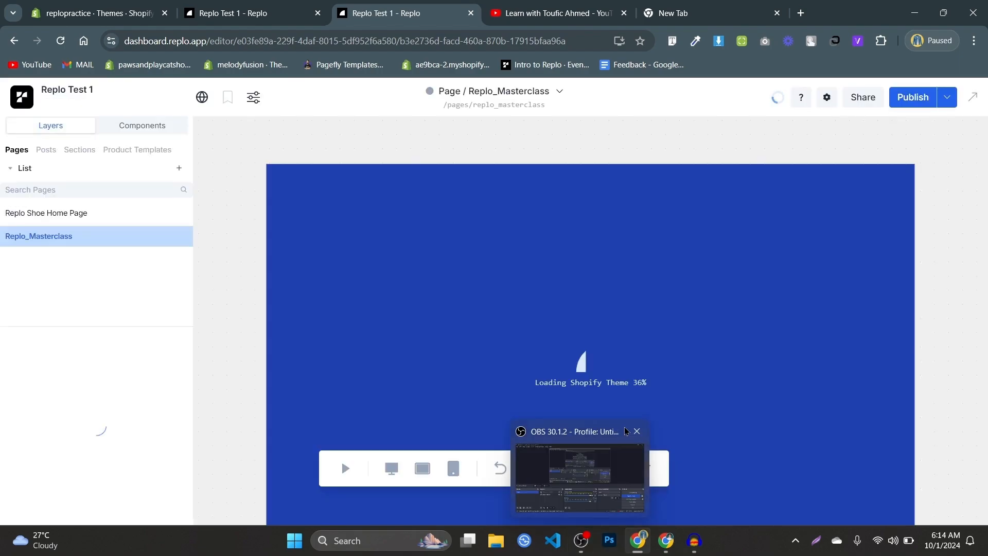
mouse_move(617, 435)
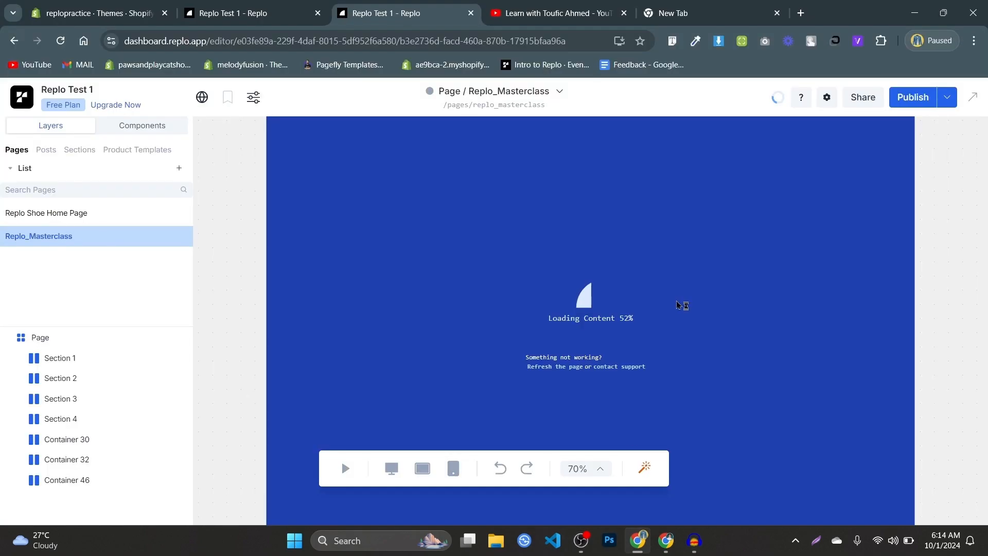
scroll(681, 295, down, 6)
scroll(679, 295, down, 3)
scroll(712, 295, up, 3)
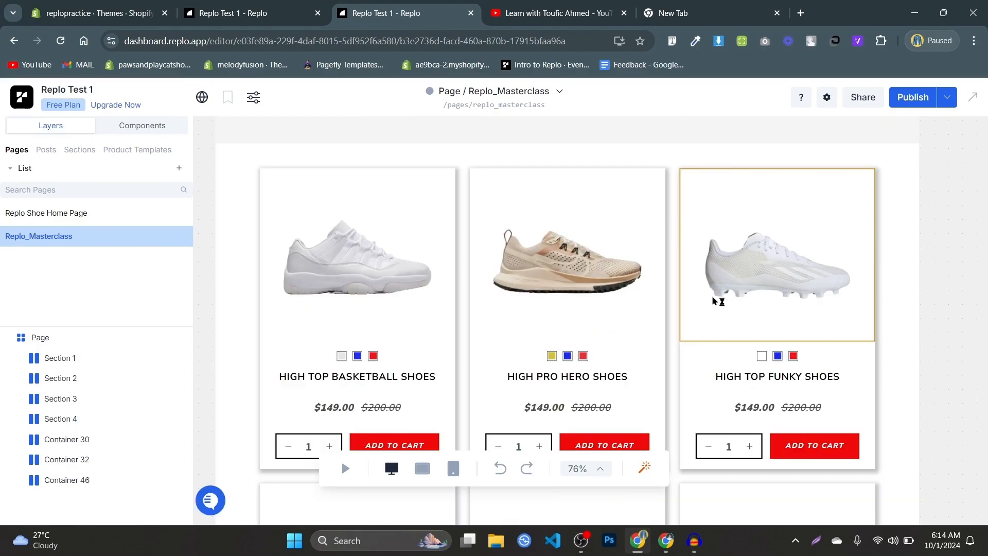
scroll(669, 299, down, 10)
scroll(607, 301, down, 12)
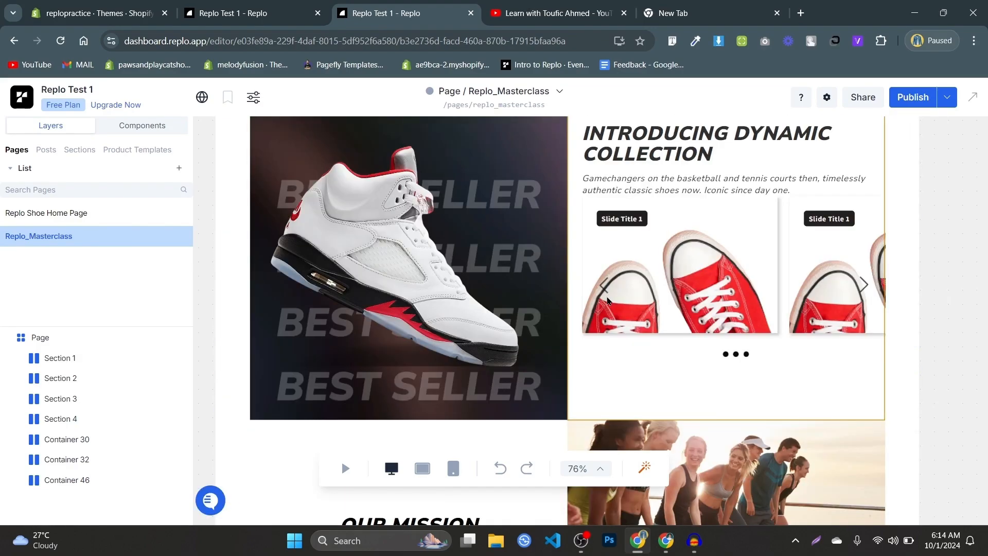
scroll(432, 322, up, 4)
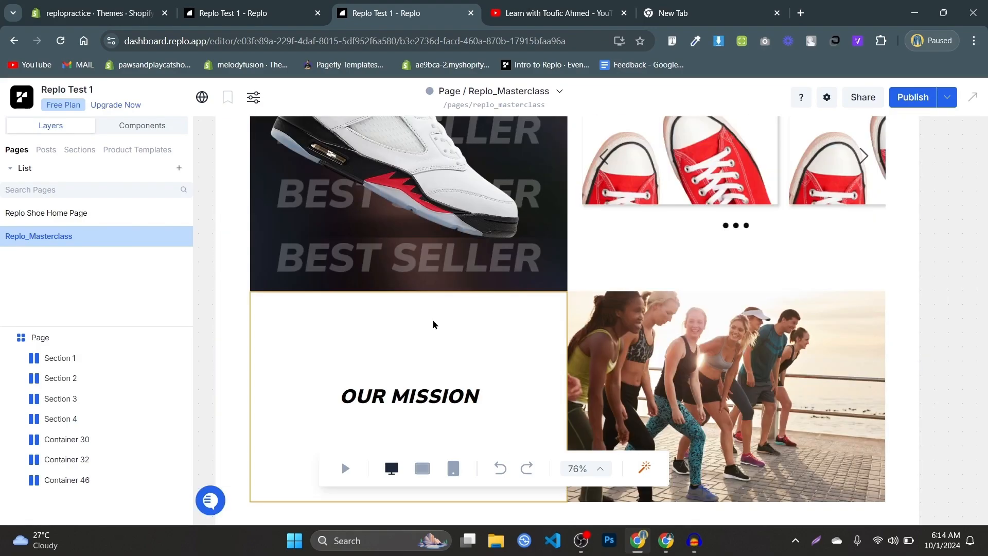
click(403, 407)
click(311, 395)
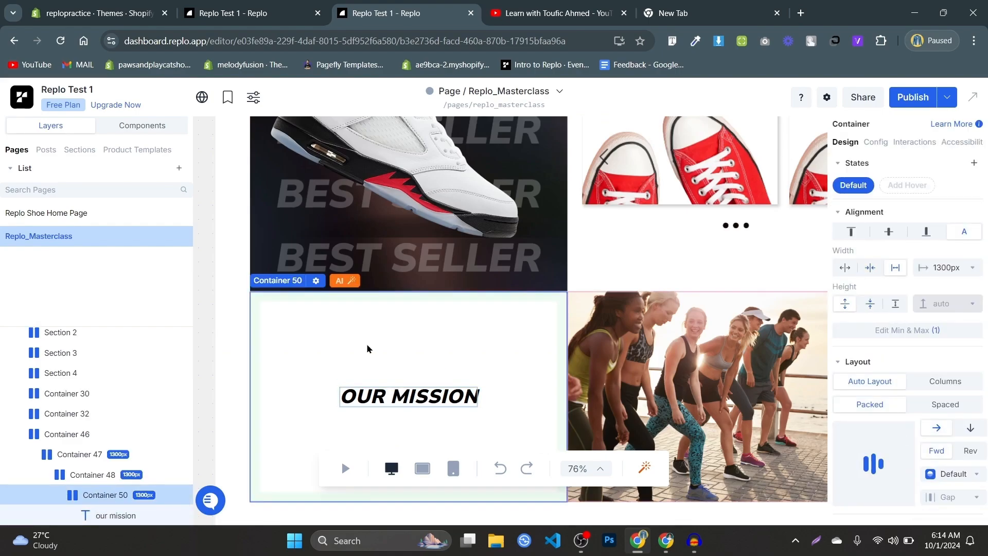
- Align the Our Mission container's content to the left and centre it vertically
scroll(897, 360, down, 3)
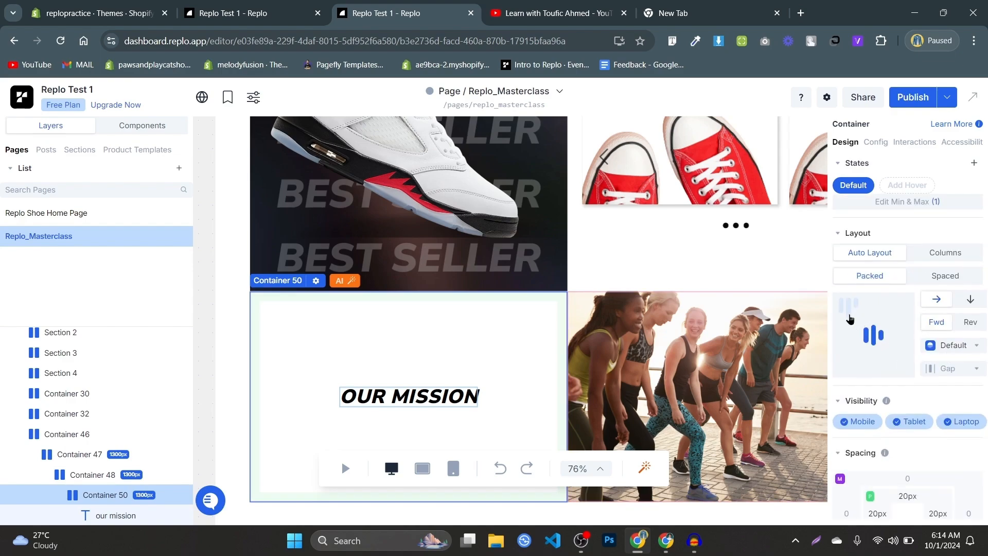
click(850, 339)
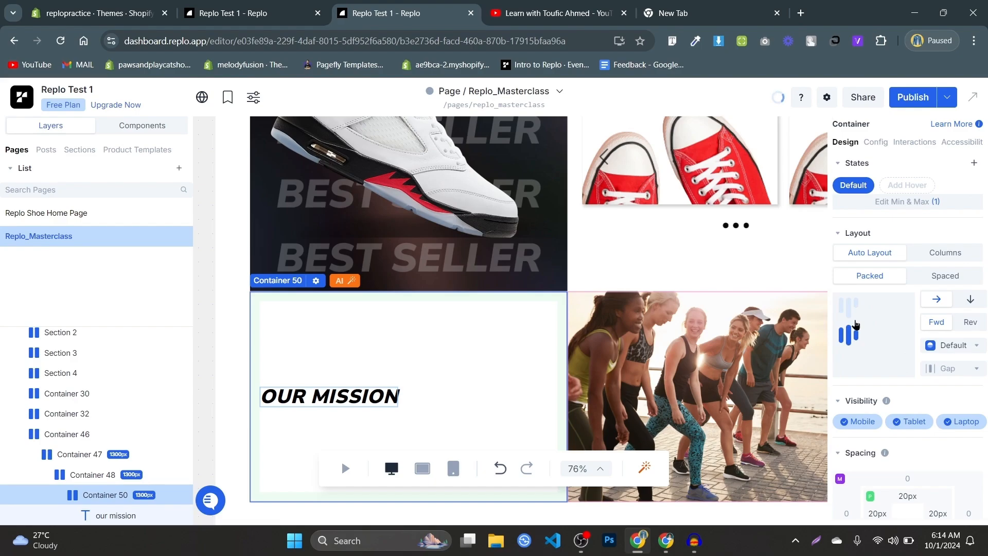
click(314, 4)
click(421, 4)
scroll(668, 236, up, 3)
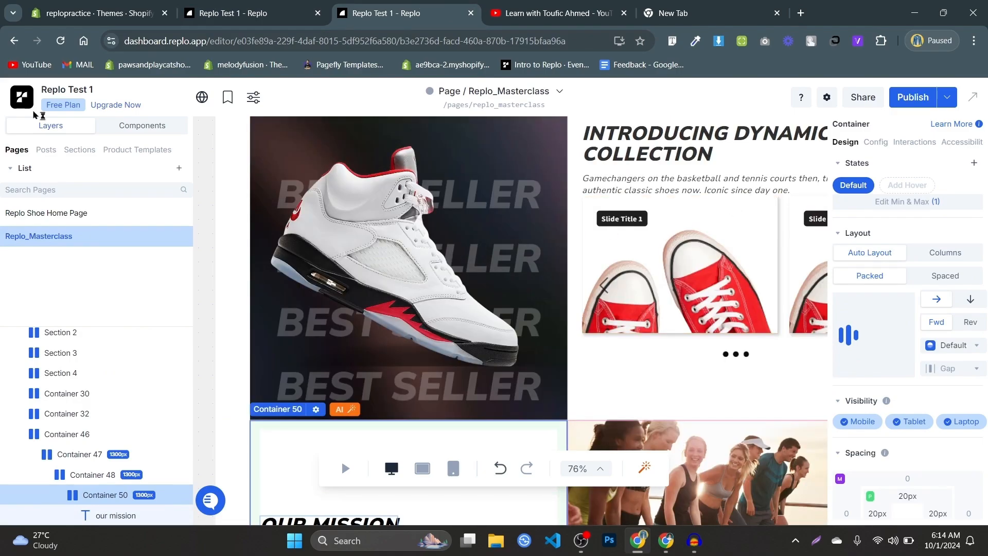
- Try to add a text component to the Our Mission container, and undo and redo its last alignment change
click(142, 125)
mouse_move(103, 292)
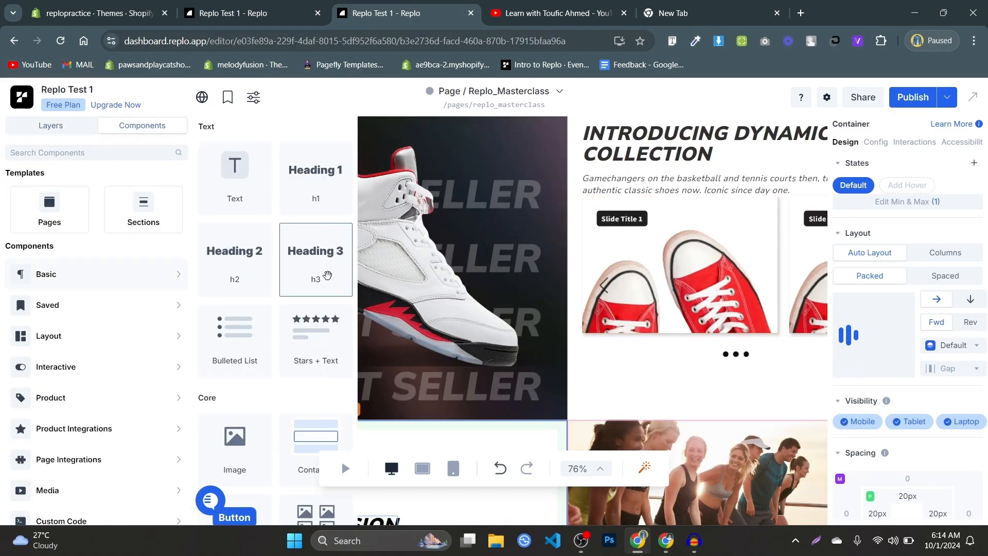
scroll(270, 295, down, 4)
scroll(273, 303, up, 4)
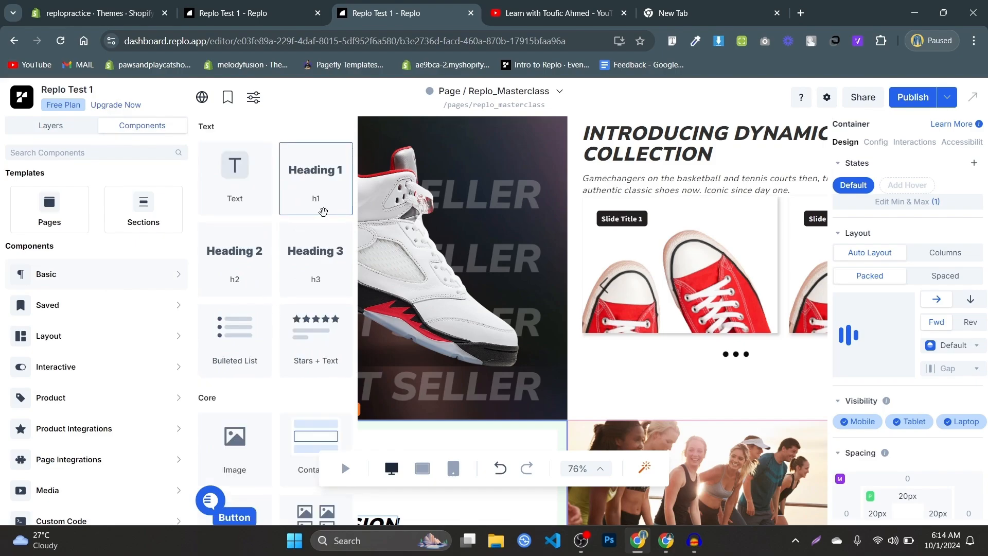
drag(261, 197, 414, 531)
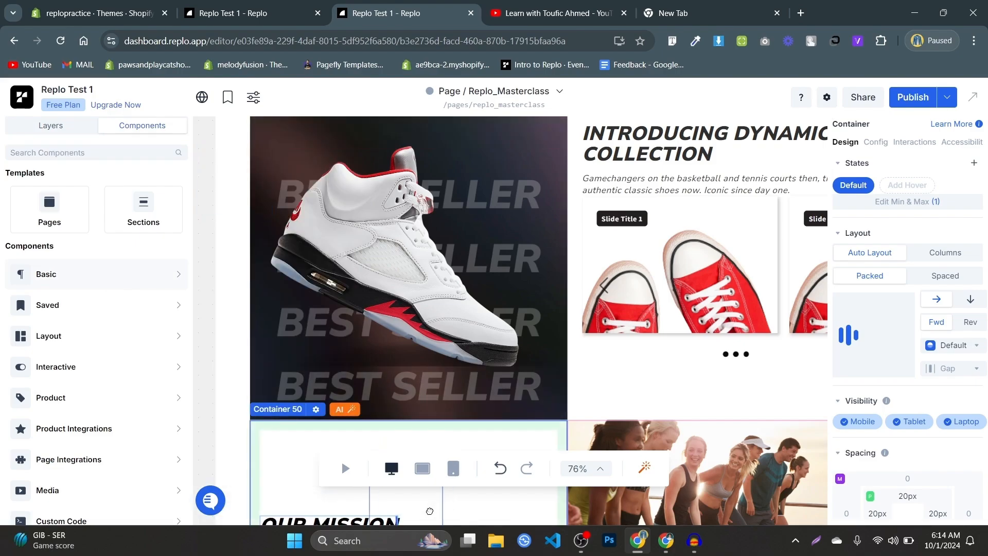
scroll(372, 513, down, 6)
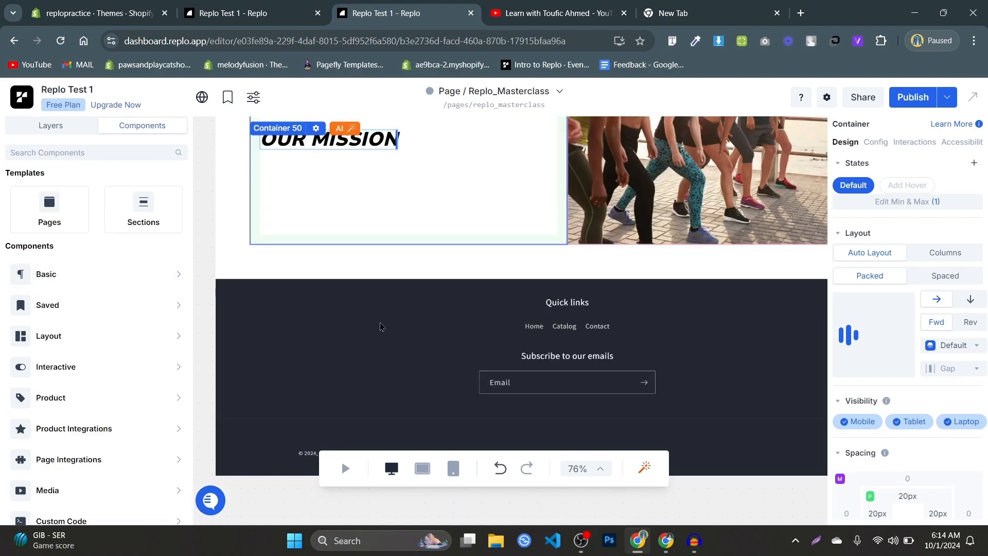
scroll(381, 326, up, 3)
scroll(393, 331, down, 1)
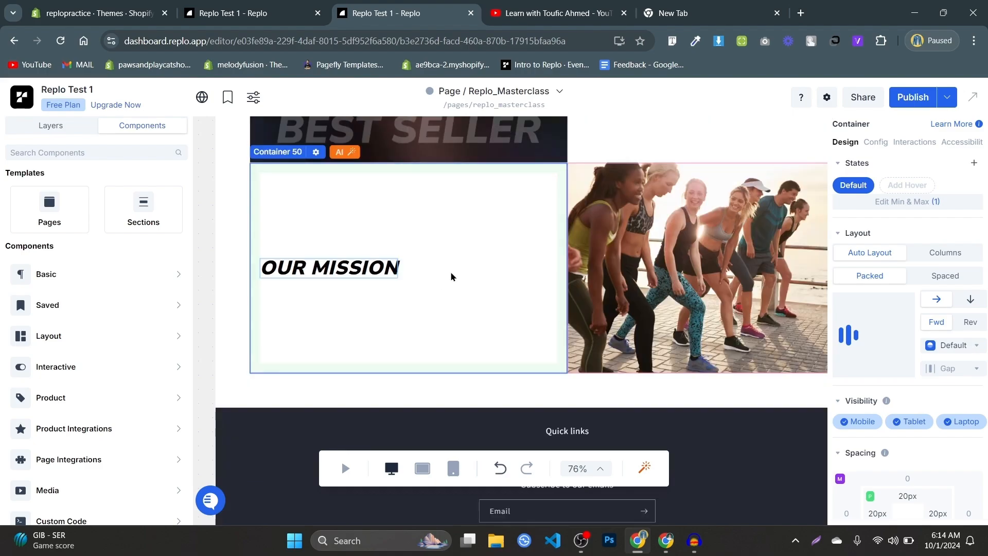
key(ctrl+z)
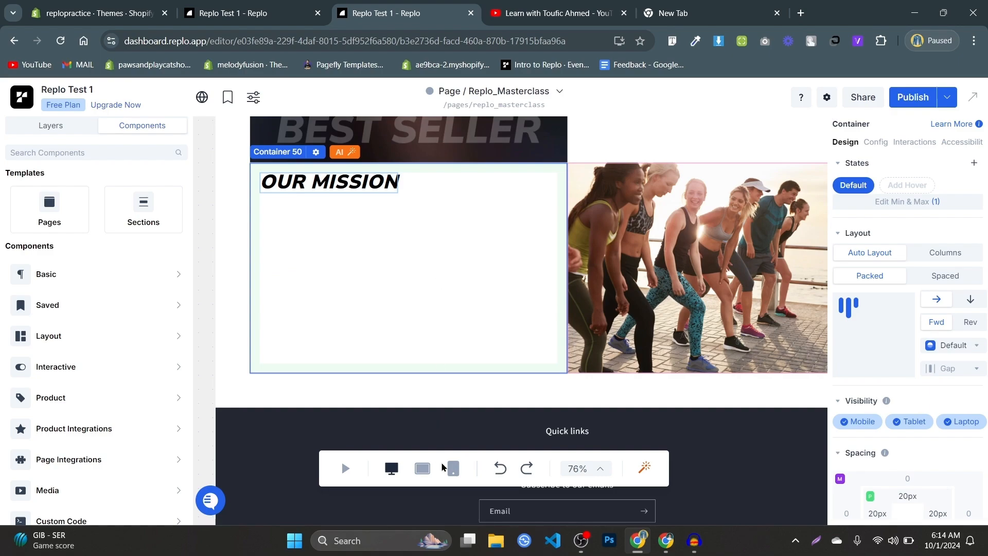
click(521, 475)
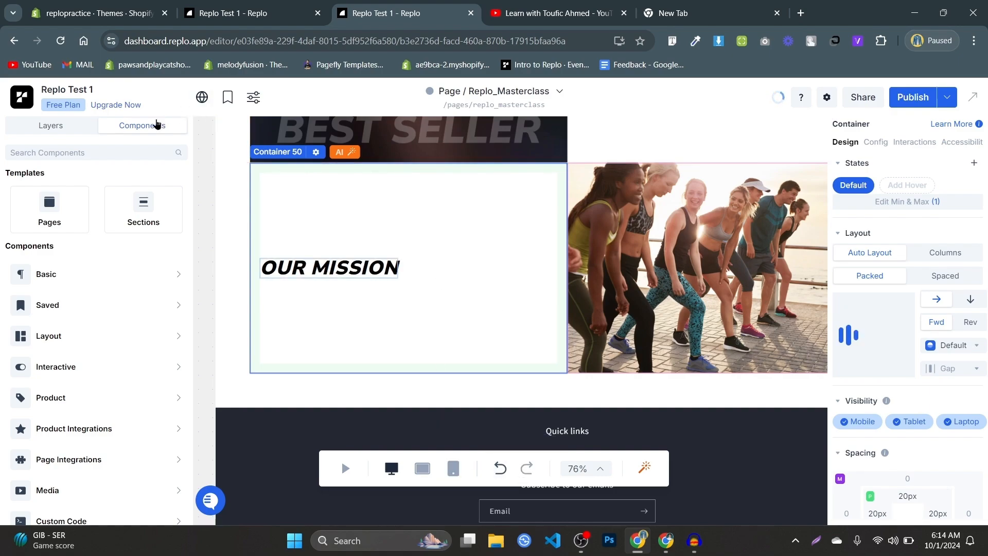
- Add a text component below the Our Mission heading and fill it with the mission paragraph copied from the Replo Shoe Home Page
click(143, 269)
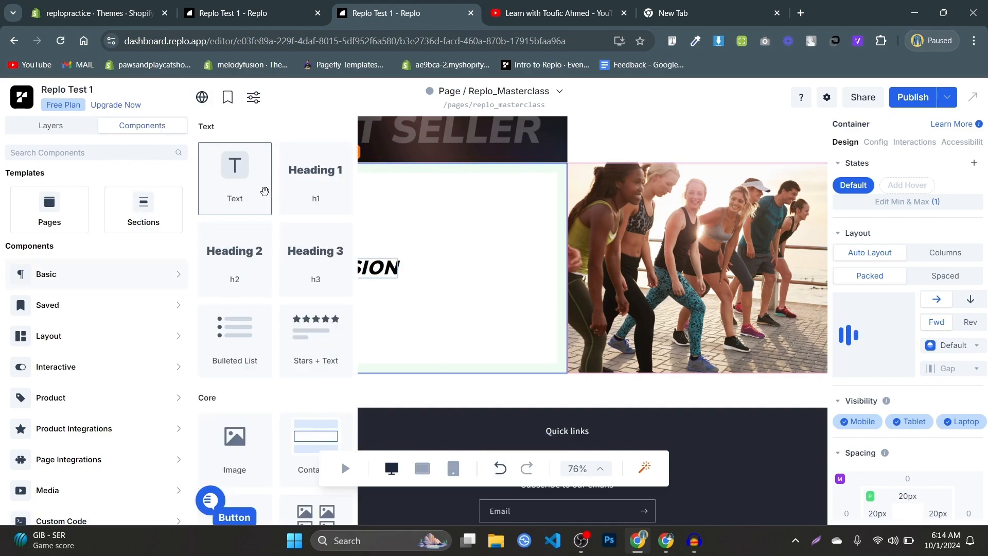
drag(265, 192, 364, 291)
click(257, 13)
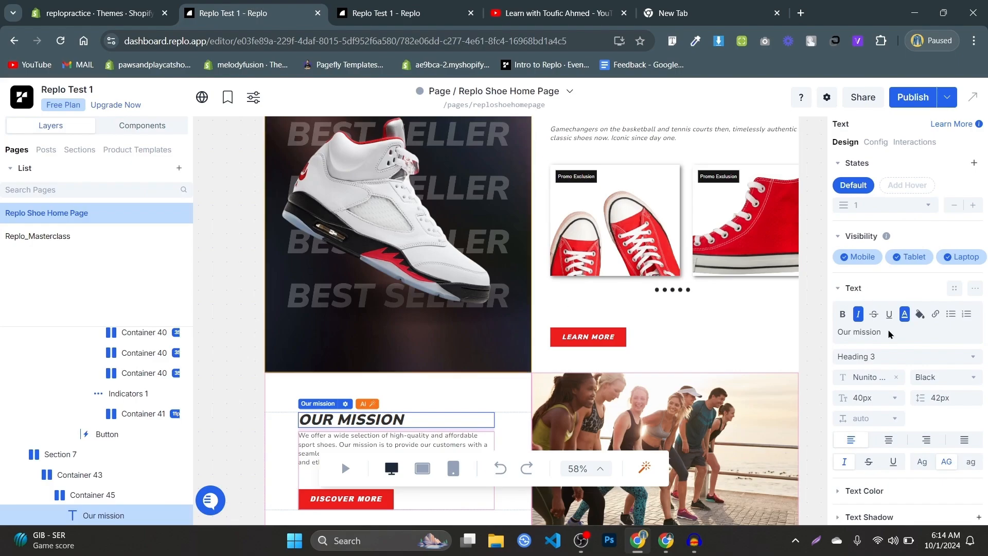
scroll(473, 299, down, 3)
click(418, 263)
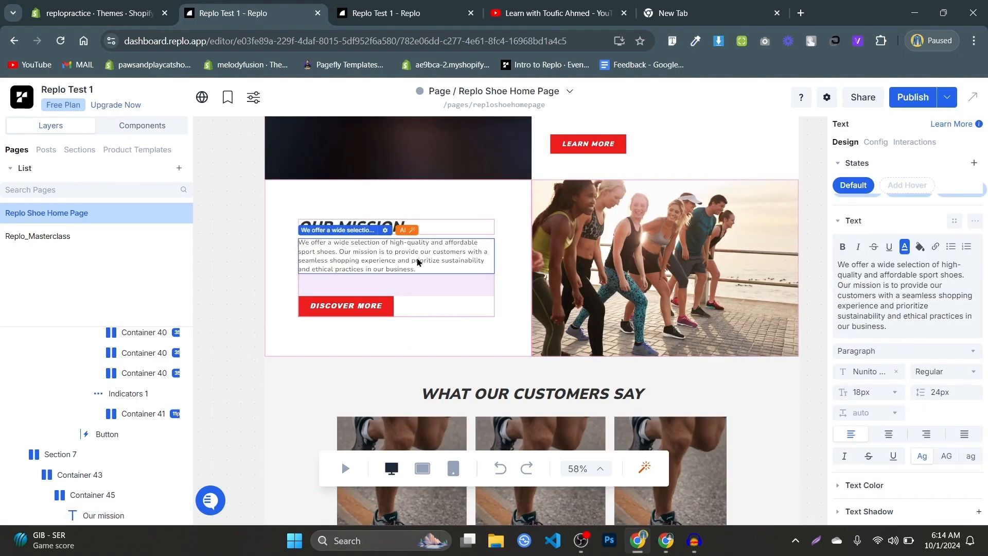
click(888, 310)
key(ctrl+c)
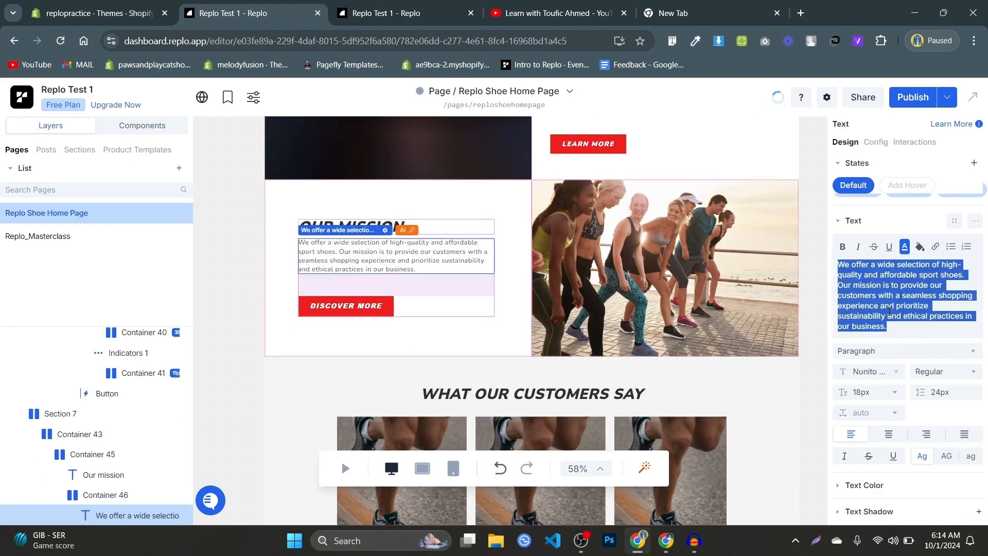
click(883, 304)
click(367, 5)
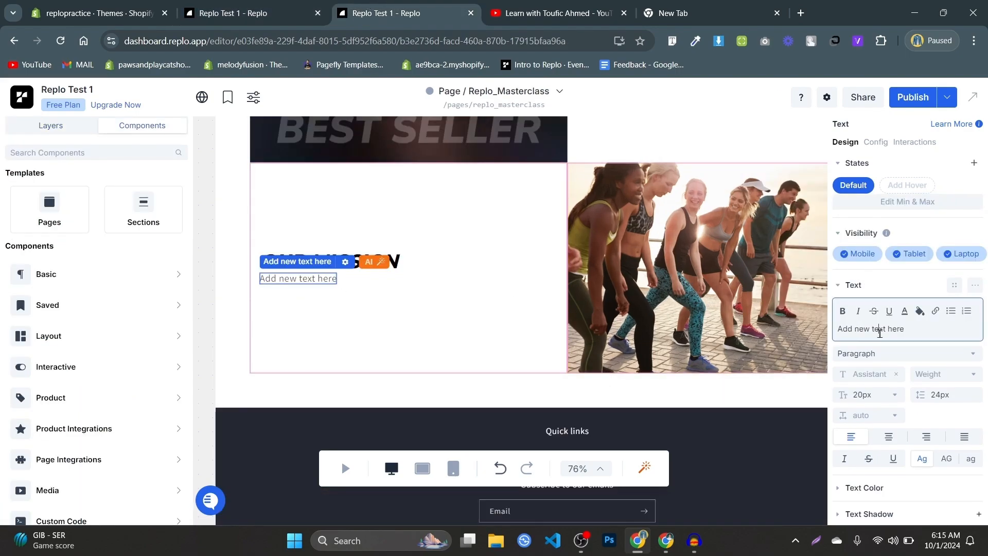
key(ctrl+a)
key(ctrl+v)
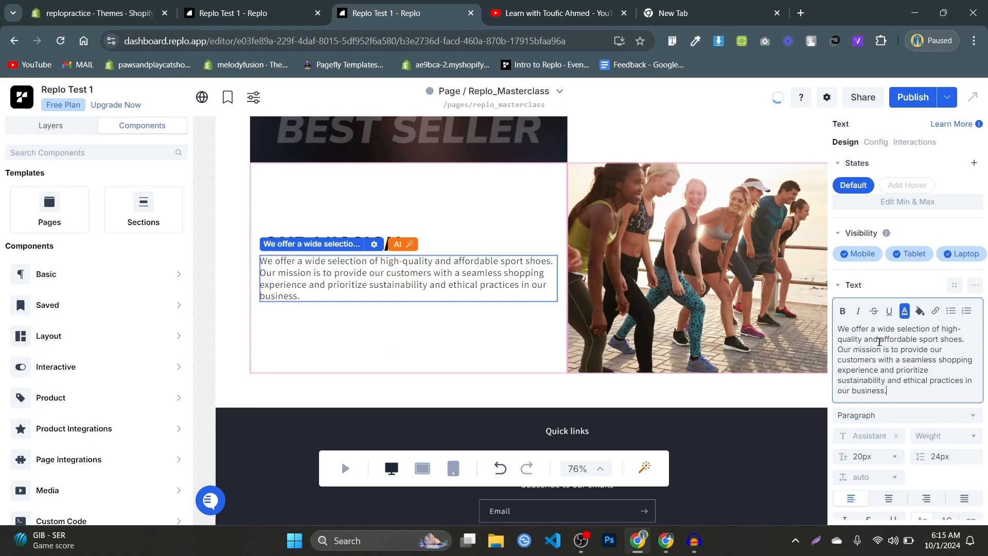
- Copy the styles of the Gamechangers paragraph and paste them onto the mission paragraph
scroll(554, 215, up, 4)
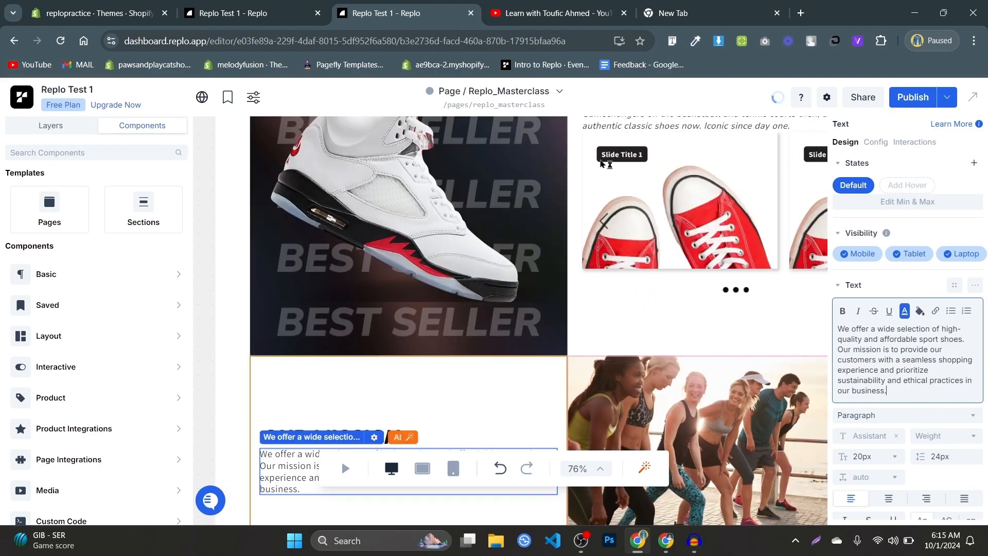
scroll(602, 170, up, 4)
scroll(632, 211, down, 3)
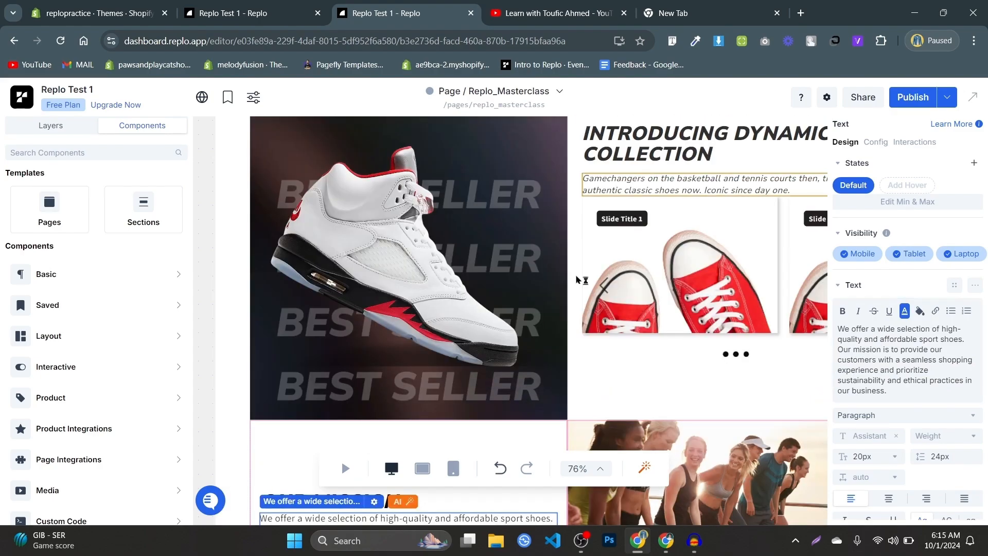
right_click(643, 180)
mouse_move(741, 385)
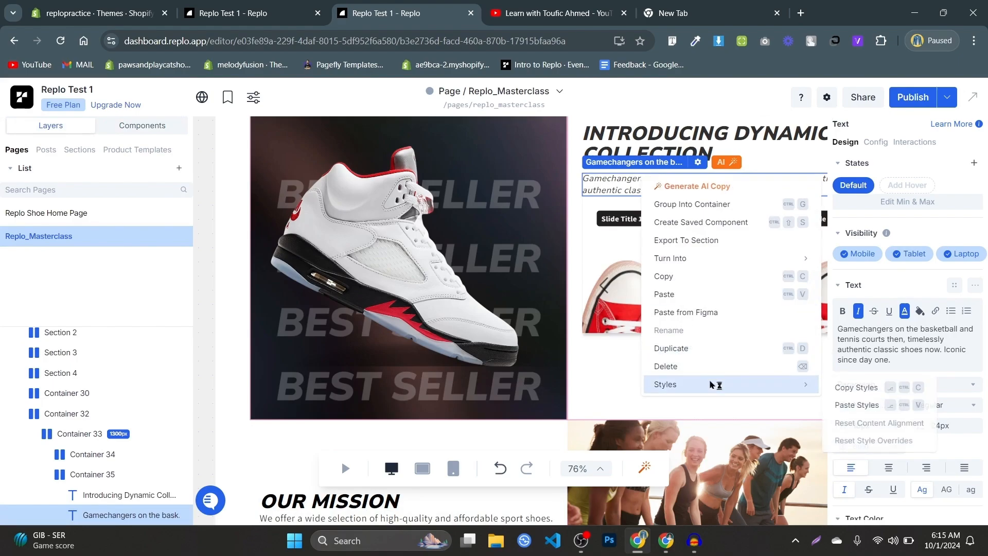
click(854, 387)
scroll(345, 286, down, 4)
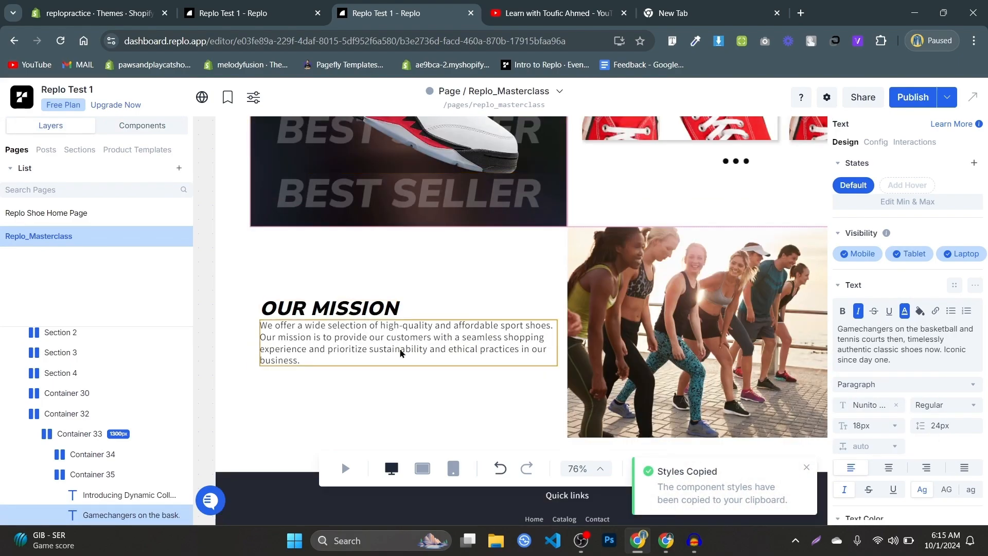
right_click(341, 355)
mouse_move(453, 513)
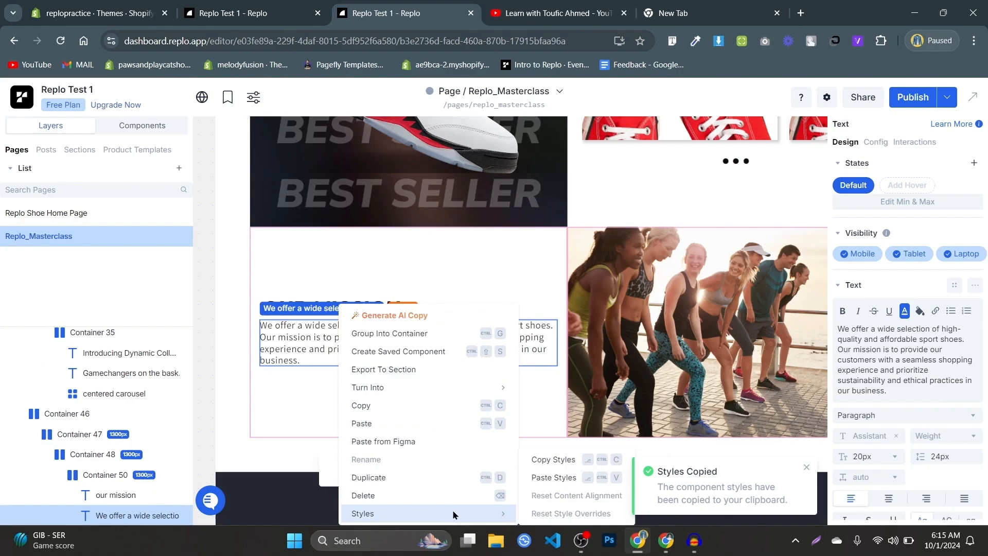
click(547, 477)
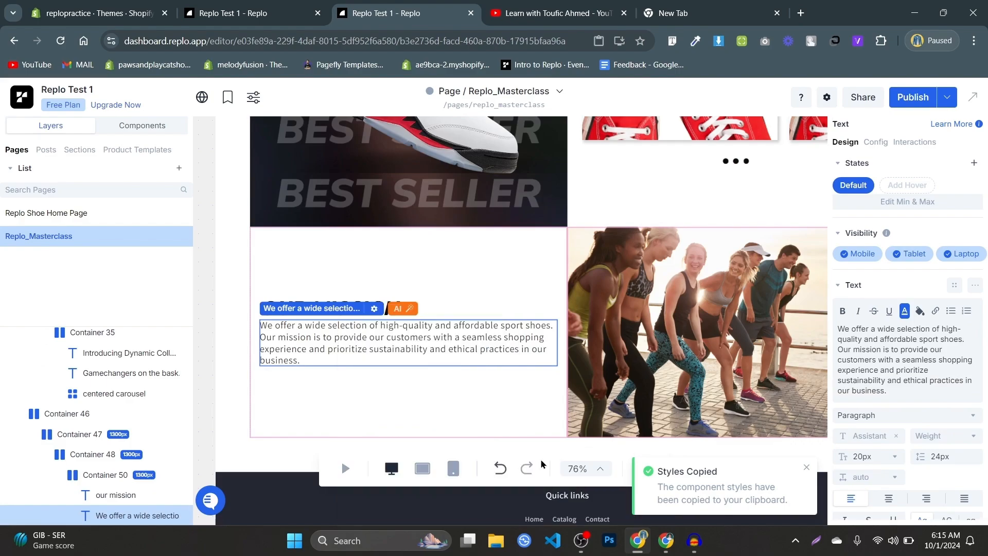
click(468, 277)
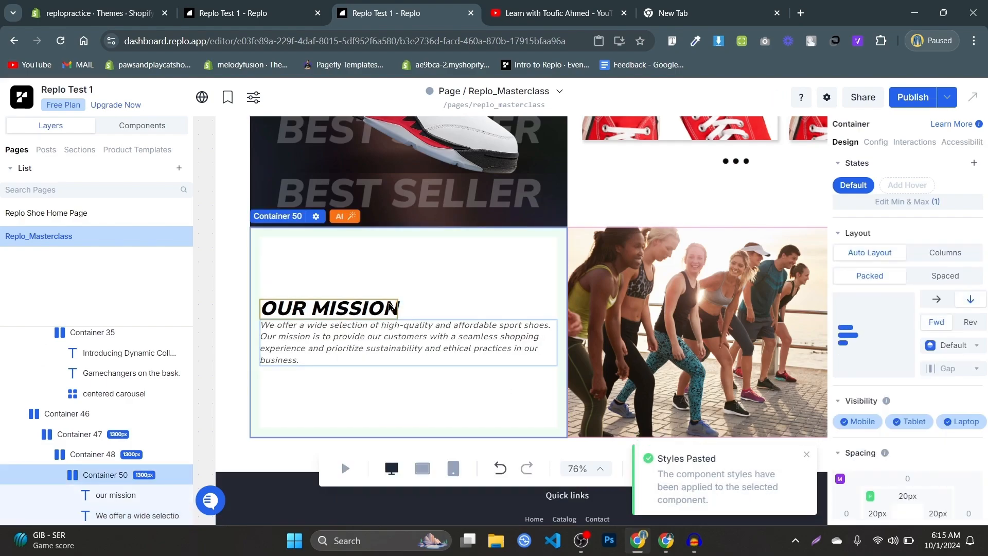
- Set the Our Mission heading's bottom margin to 16px
click(391, 307)
scroll(872, 323, down, 4)
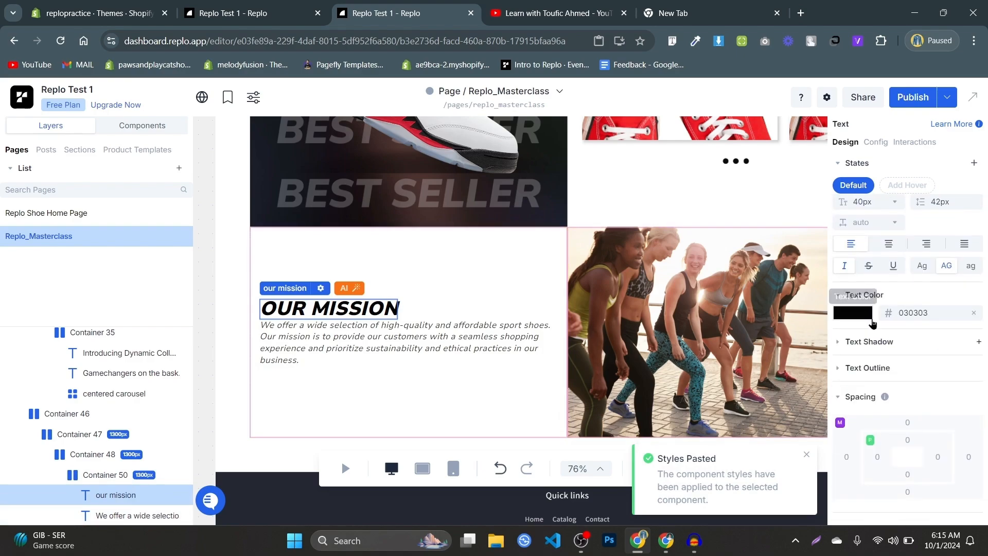
scroll(904, 329, down, 3)
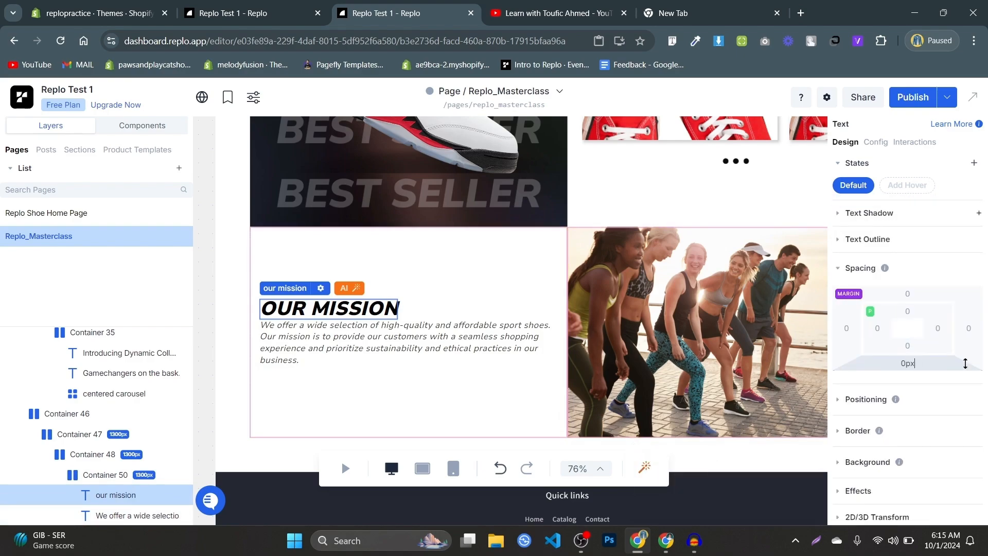
key(BackSpace)
key(BackSpace)
key(Return)
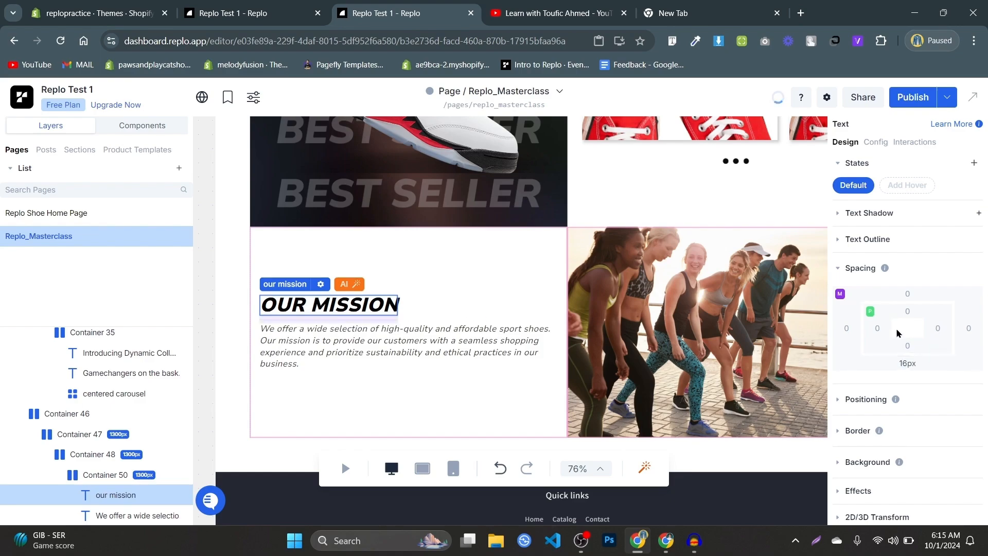
- Check the mission section on the Replo Shoe Home Page and duplicate the Discover Now button of the first shoe card on Replo_Masterclass
click(289, 12)
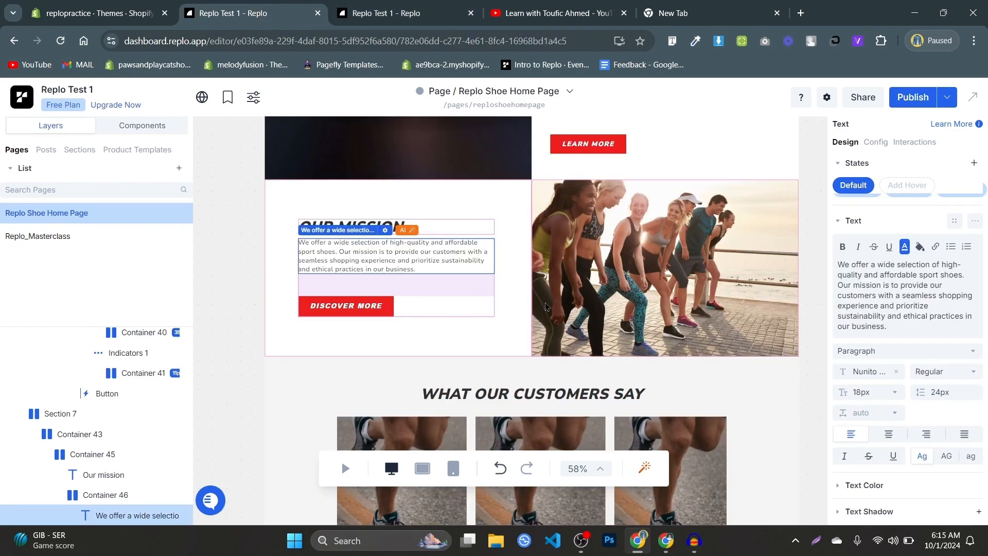
click(395, 6)
scroll(520, 266, up, 10)
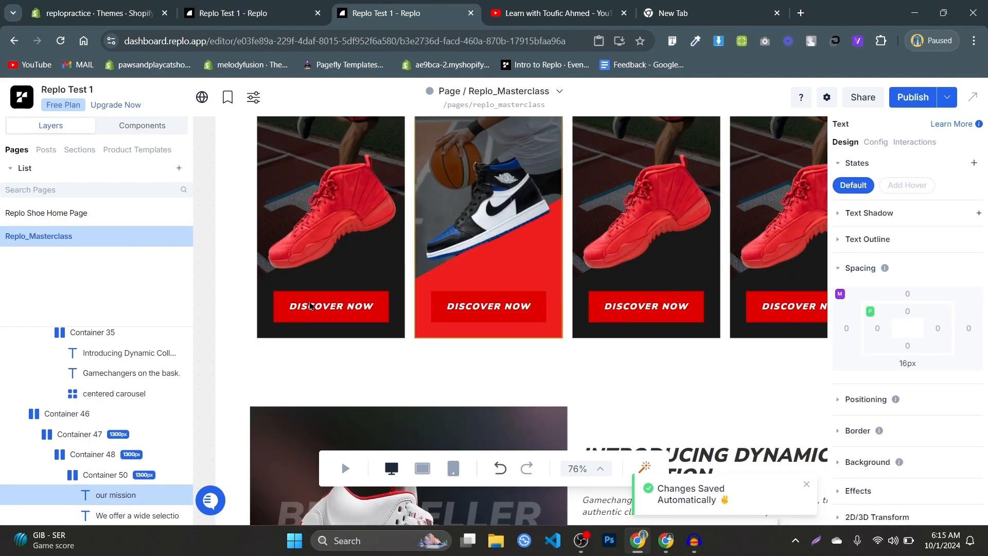
click(282, 299)
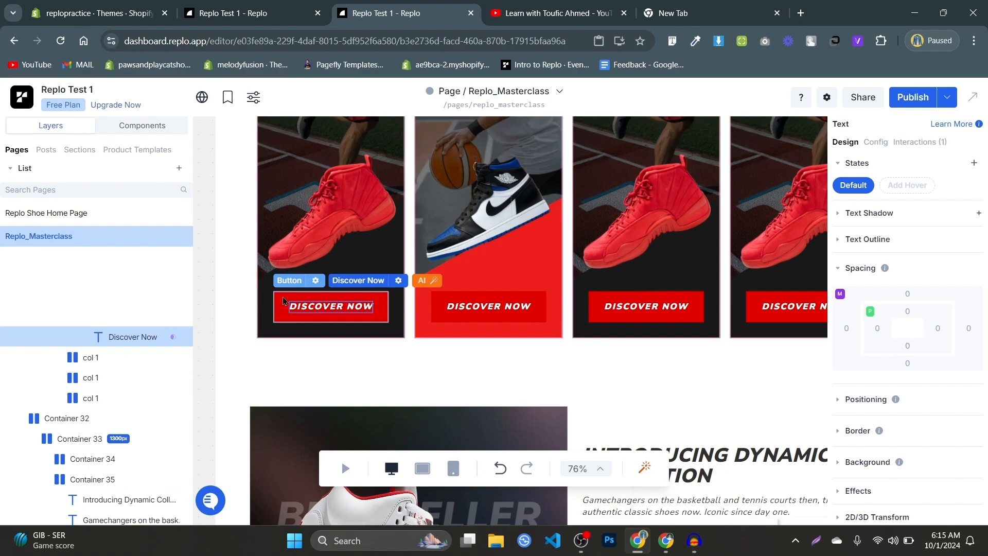
click(283, 297)
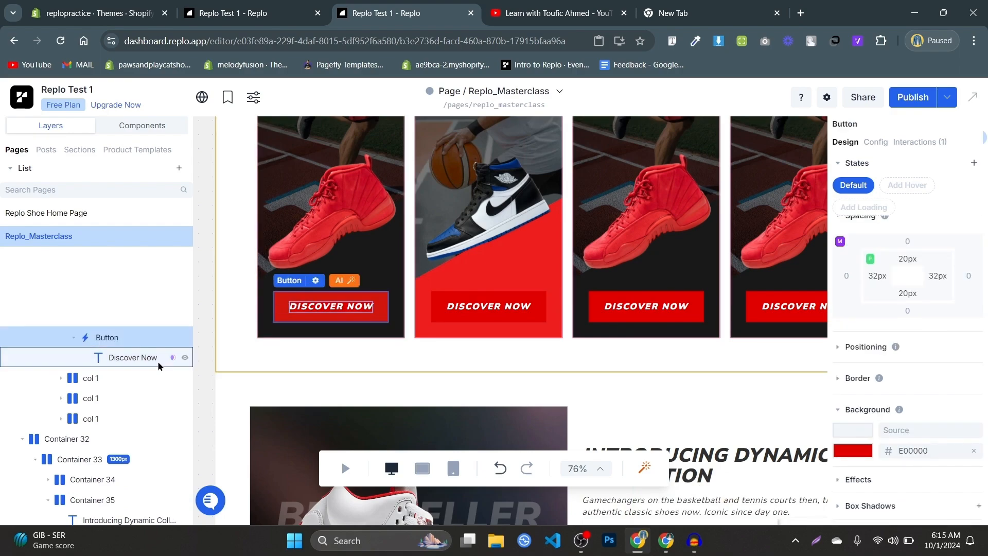
right_click(129, 344)
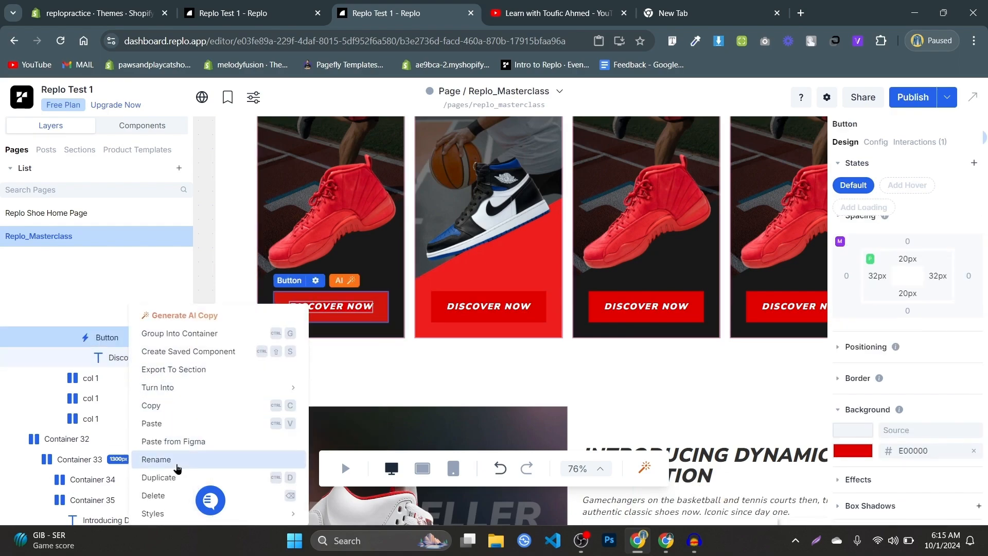
key(ctrl+d)
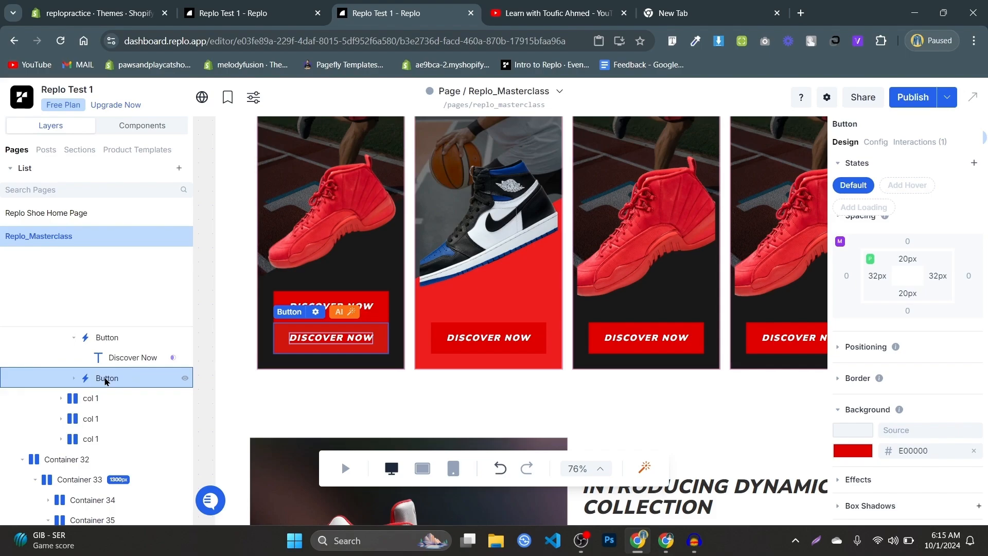
- Delete the duplicated Discover Now button from the first shoe card
right_click(106, 380)
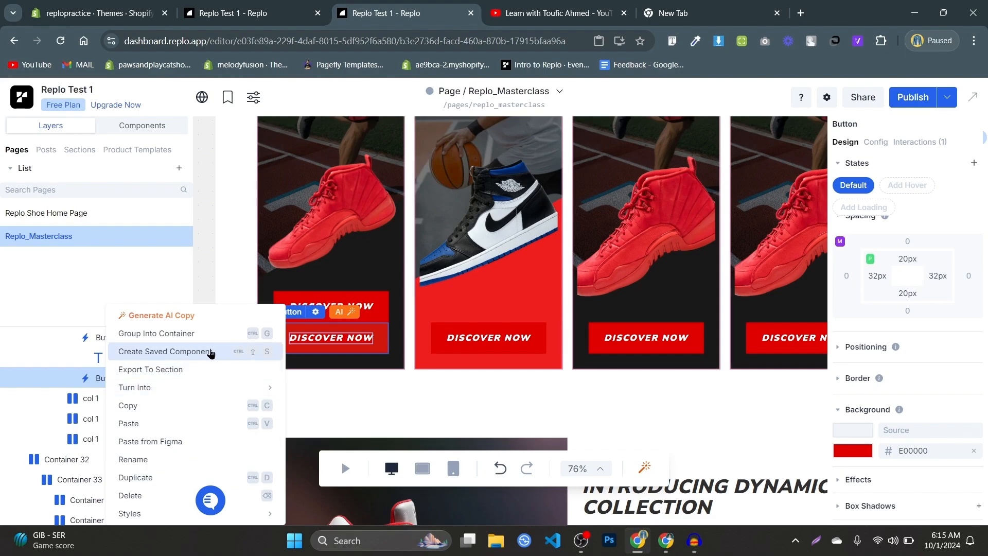
click(372, 332)
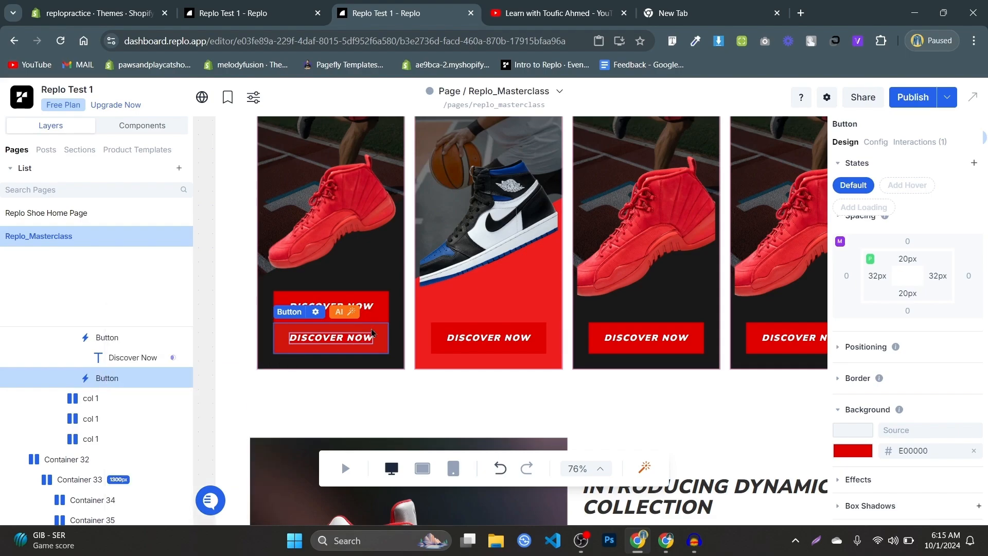
key(Delete)
scroll(453, 325, down, 12)
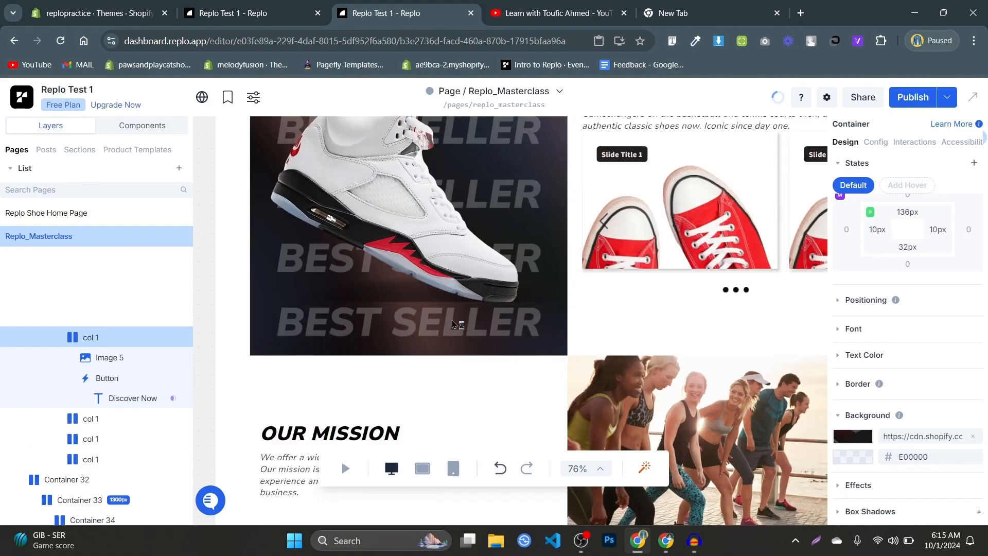
- Add a basic Button component below the mission paragraph in the Our Mission section
click(142, 125)
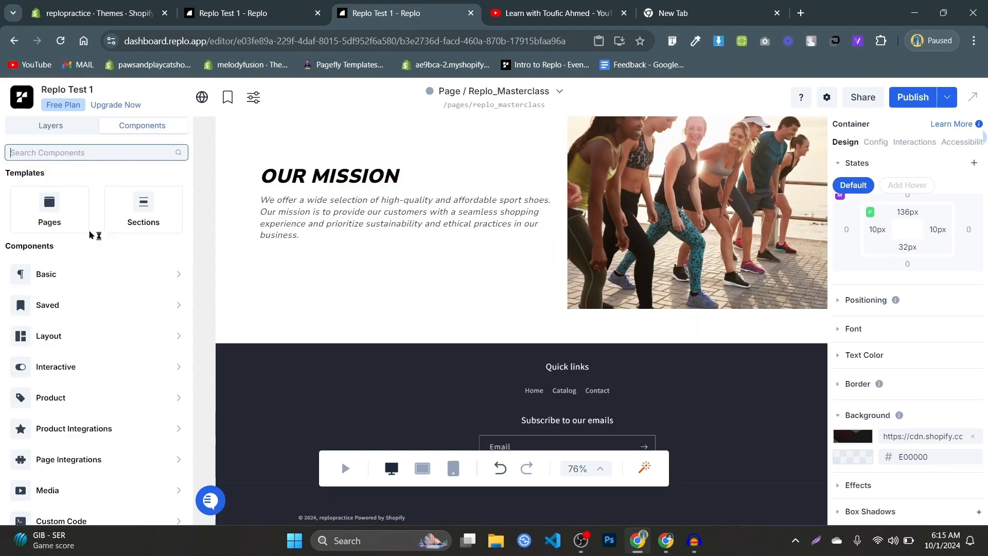
mouse_move(70, 273)
scroll(242, 267, down, 5)
scroll(247, 266, up, 2)
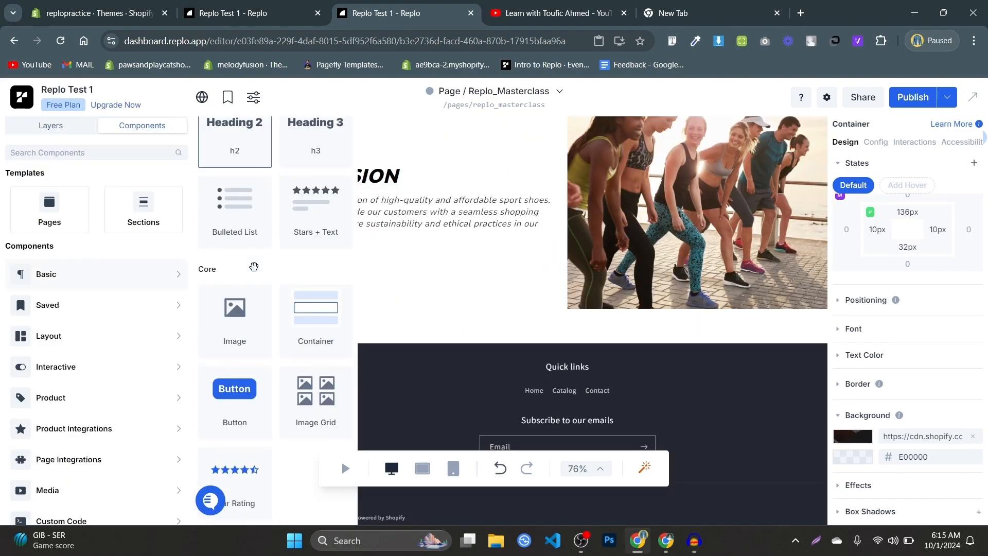
scroll(254, 266, down, 4)
scroll(254, 266, up, 2)
drag(254, 266, 320, 260)
- Copy the styles of the first shoe card's Discover Now button and paste them onto the new mission button
scroll(382, 250, up, 10)
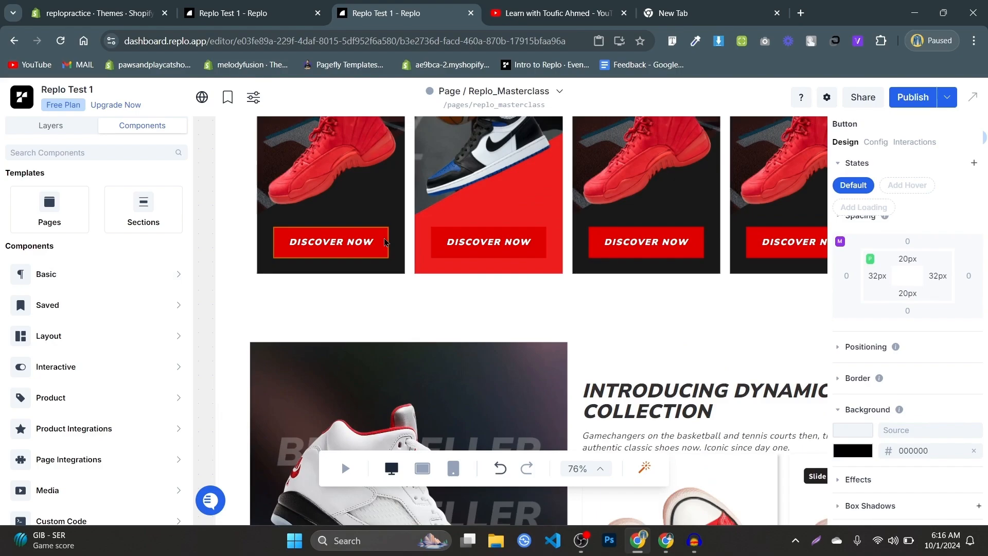
right_click(385, 242)
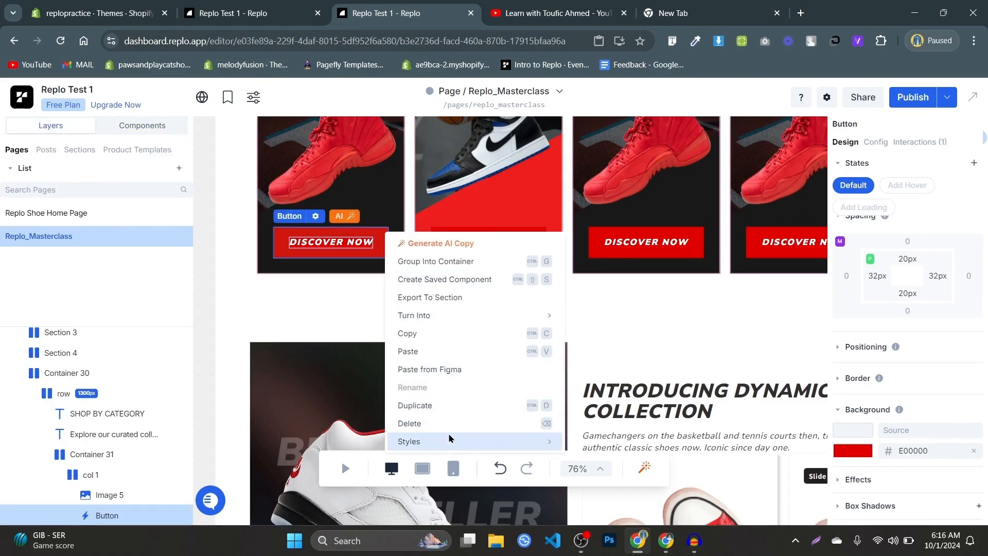
mouse_move(411, 441)
click(597, 443)
scroll(572, 398, down, 7)
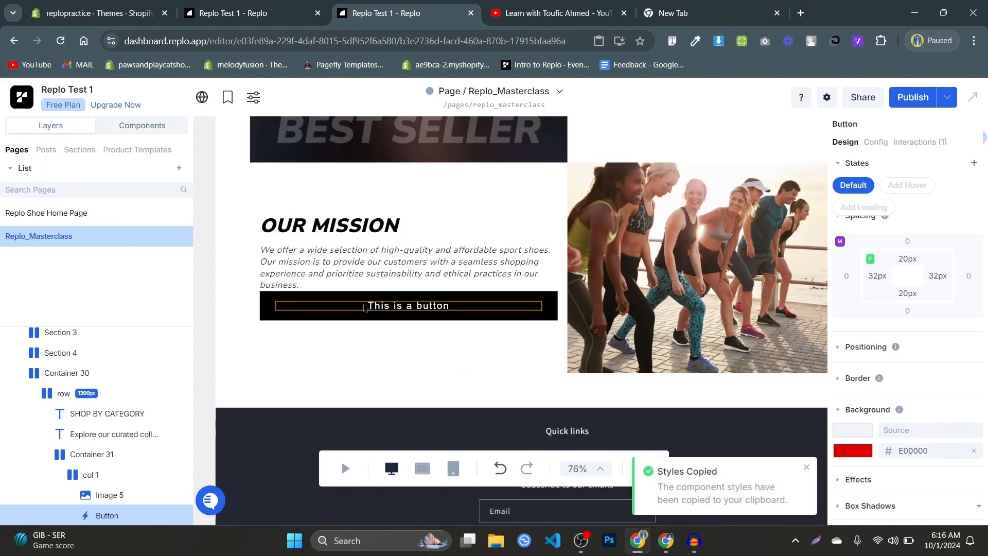
right_click(313, 317)
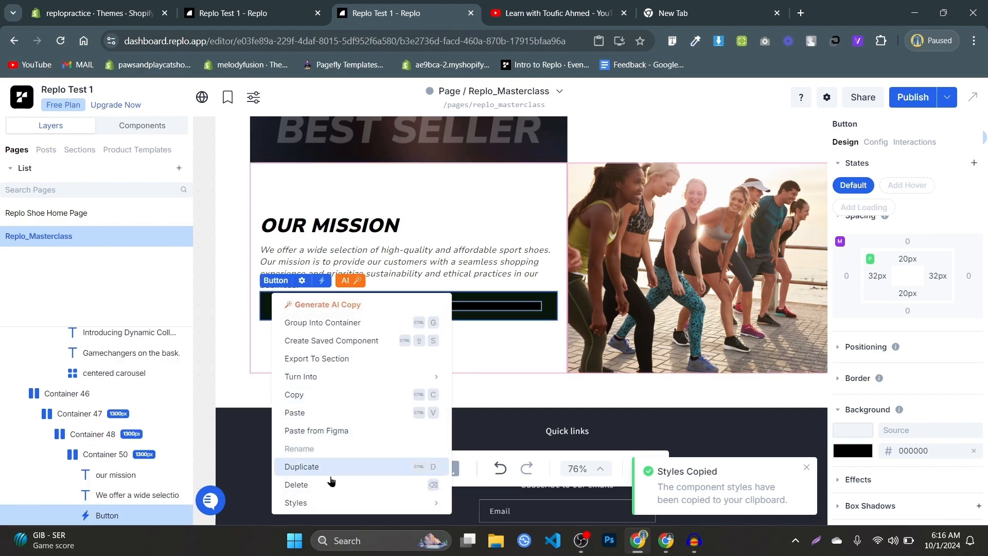
mouse_move(340, 502)
click(471, 477)
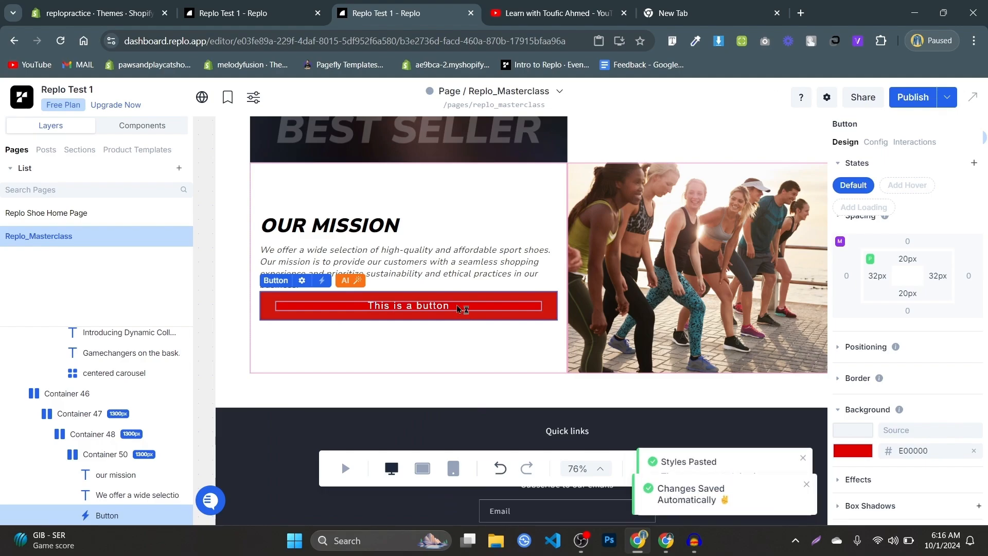
- Copy the styles of the Discover Now label text in the first shoe card and paste them onto the mission button's label
scroll(460, 298, up, 5)
scroll(460, 295, up, 3)
click(385, 190)
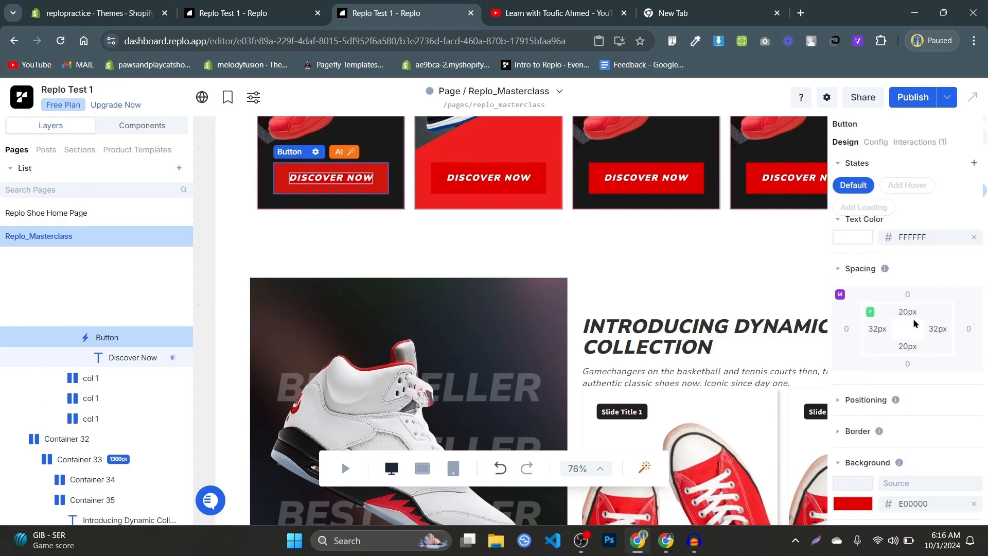
scroll(914, 323, down, 1)
scroll(333, 298, up, 3)
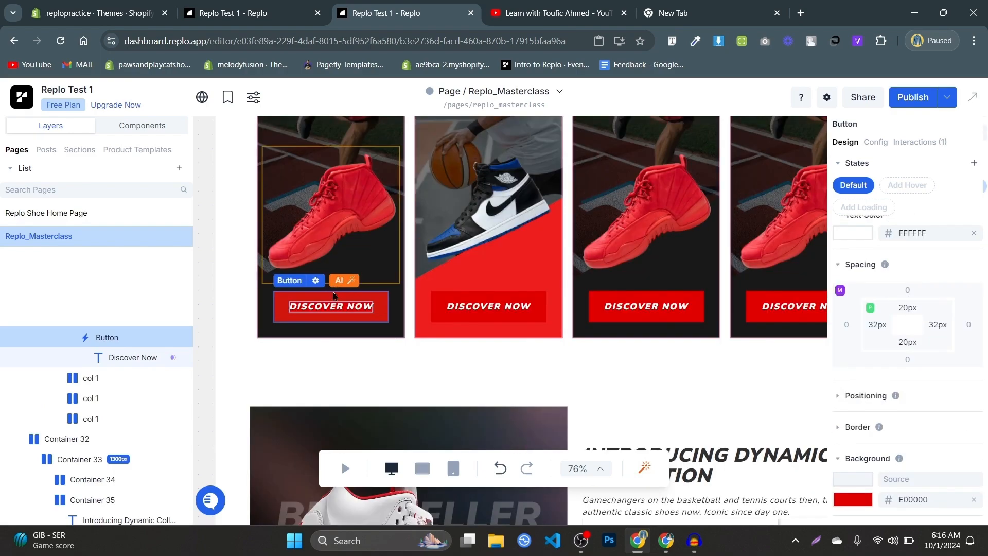
click(120, 358)
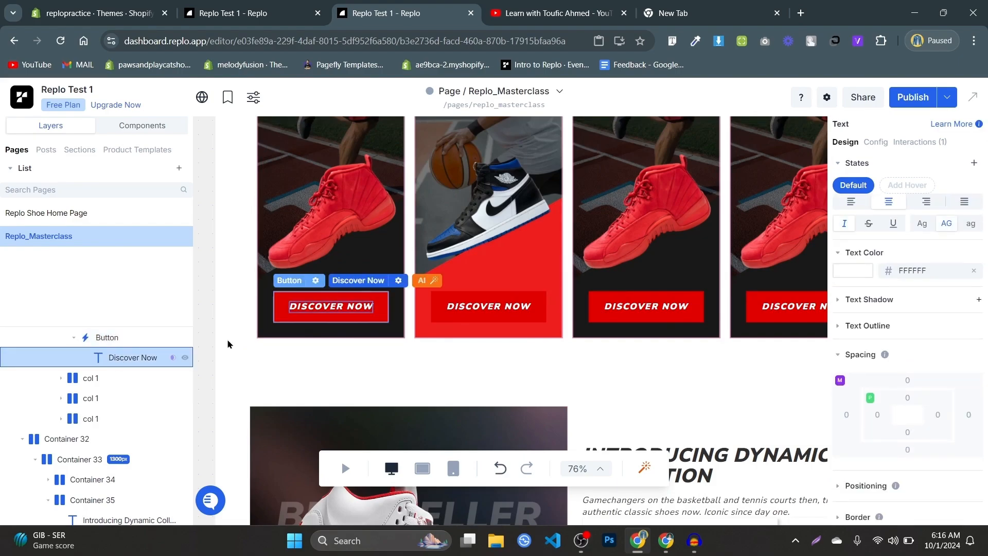
right_click(359, 308)
mouse_move(417, 509)
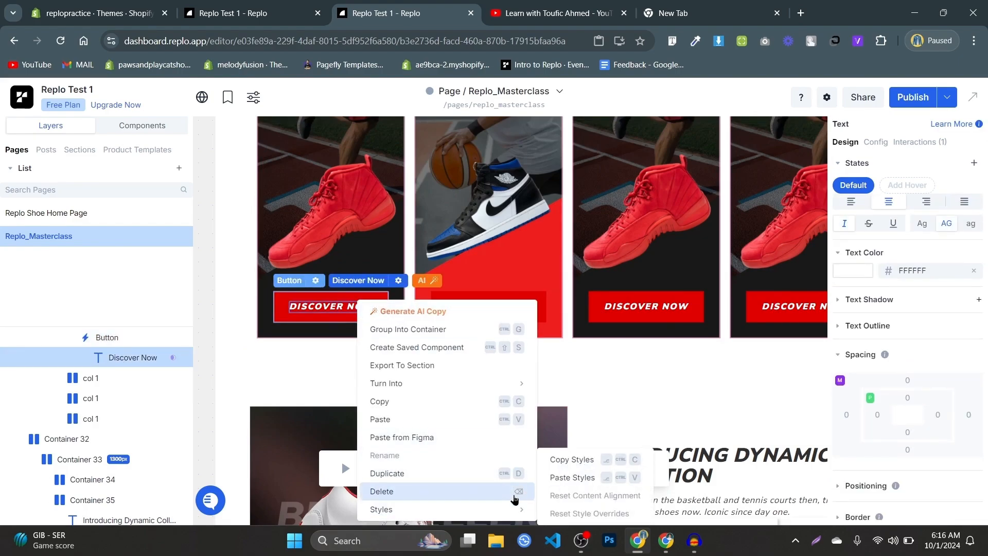
click(566, 459)
scroll(499, 250, down, 10)
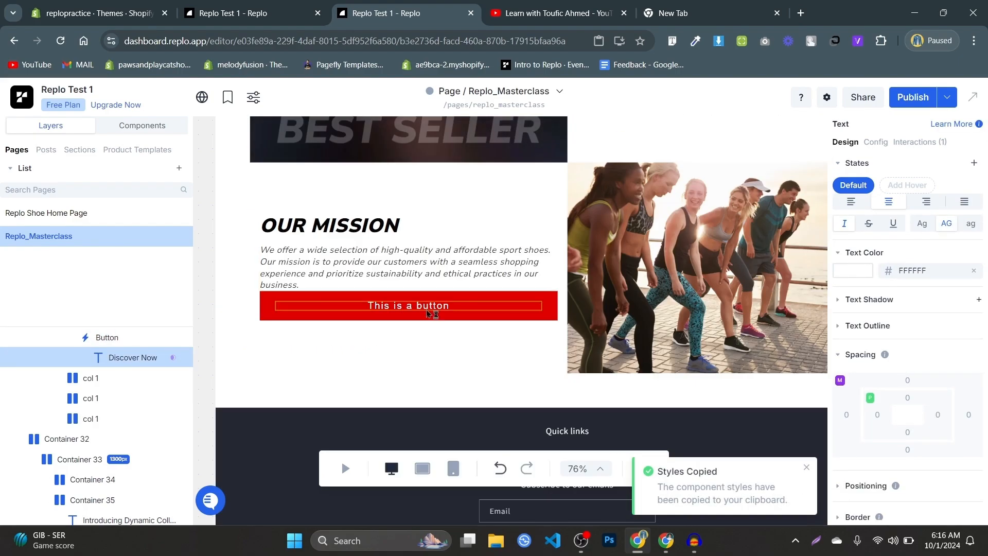
click(422, 313)
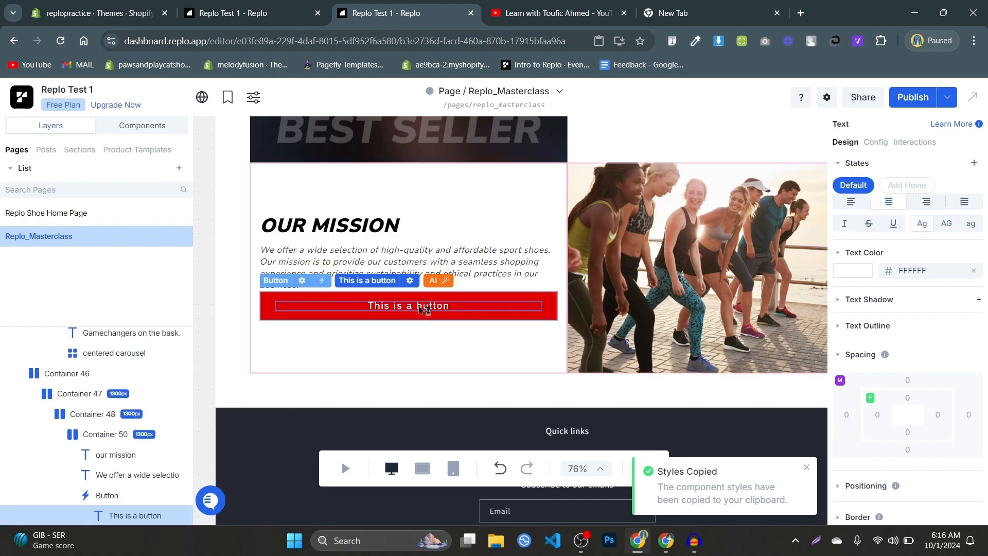
right_click(427, 312)
mouse_move(514, 509)
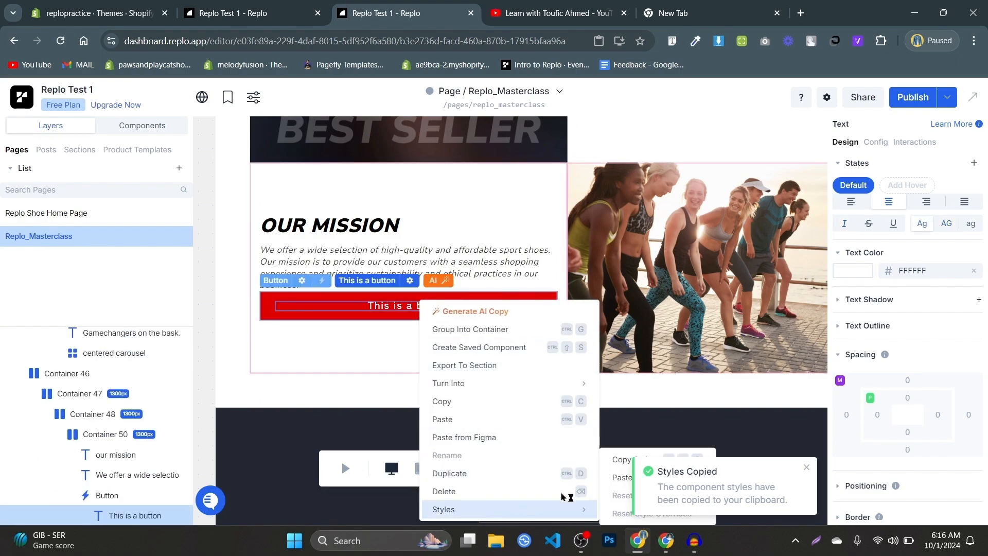
click(618, 477)
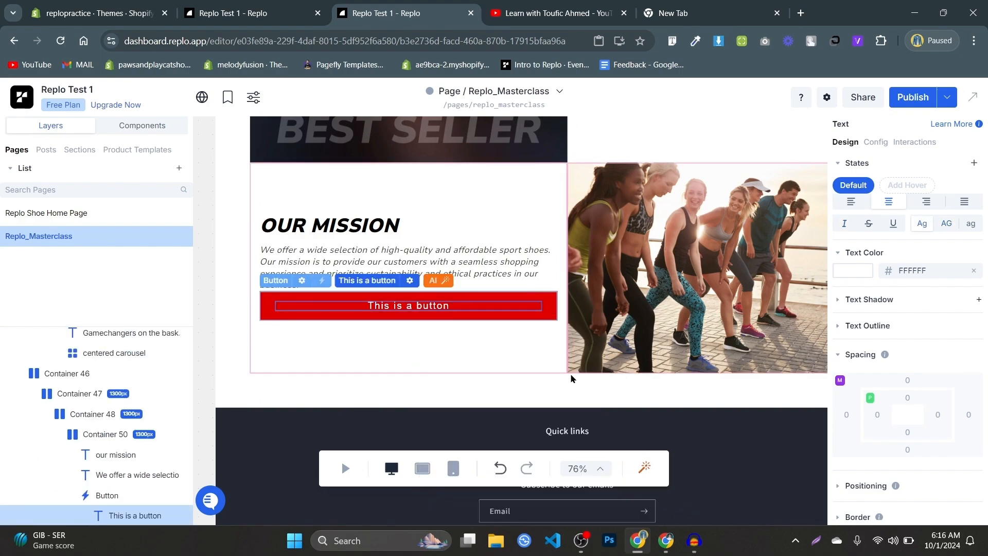
- Check the Discover More button's sizing on the Replo Shoe Home Page and set the mission button's width on Replo_Masterclass to Wrap Content
click(495, 339)
click(520, 296)
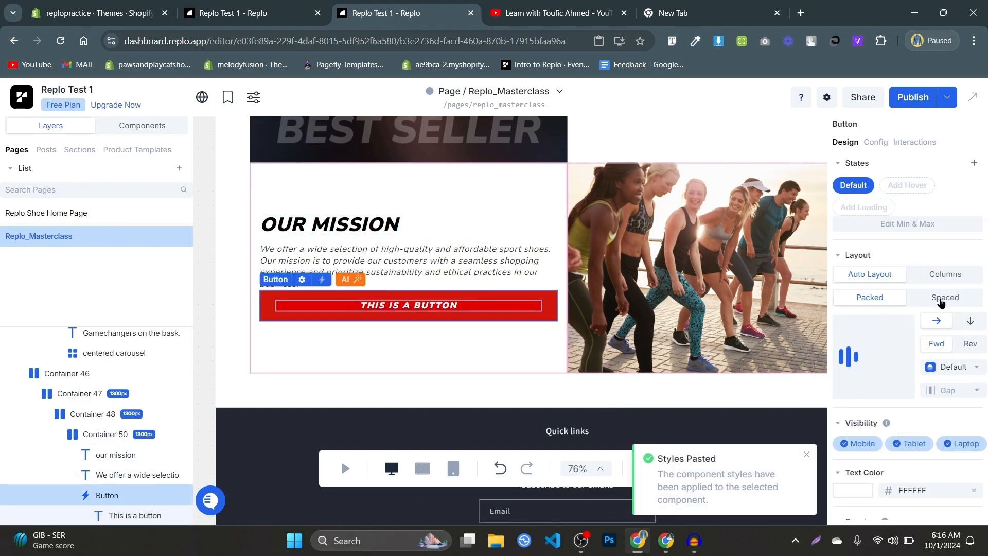
scroll(928, 283, down, 3)
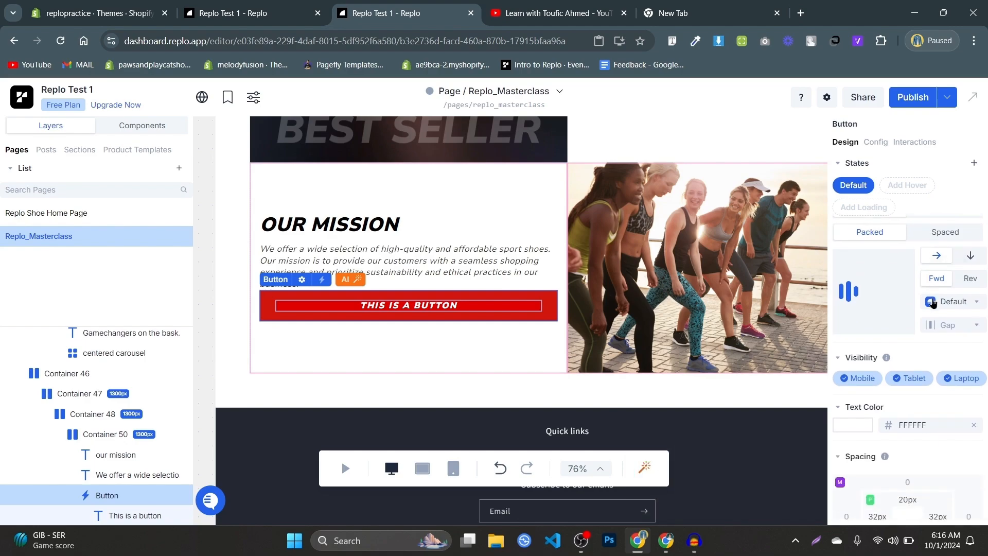
scroll(889, 339, down, 3)
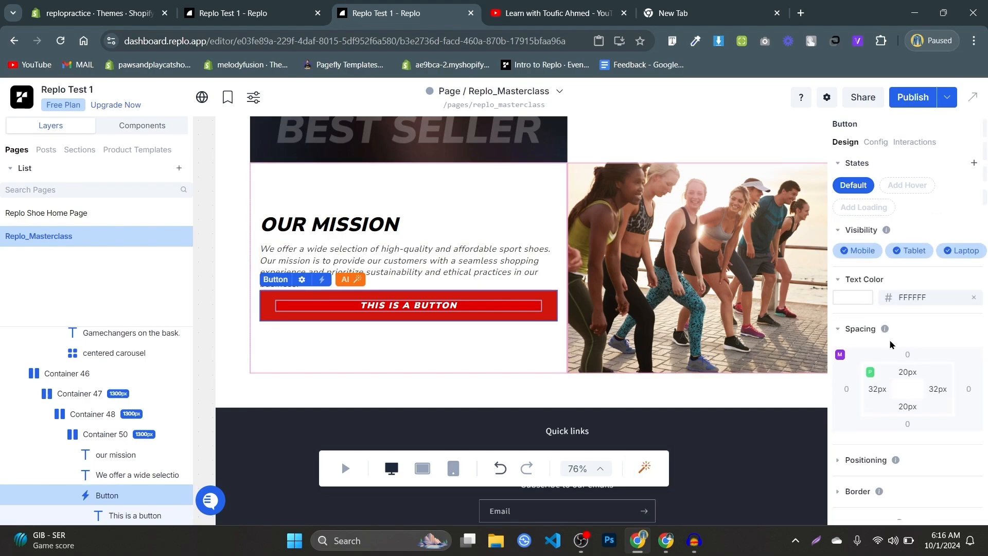
scroll(889, 338, down, 2)
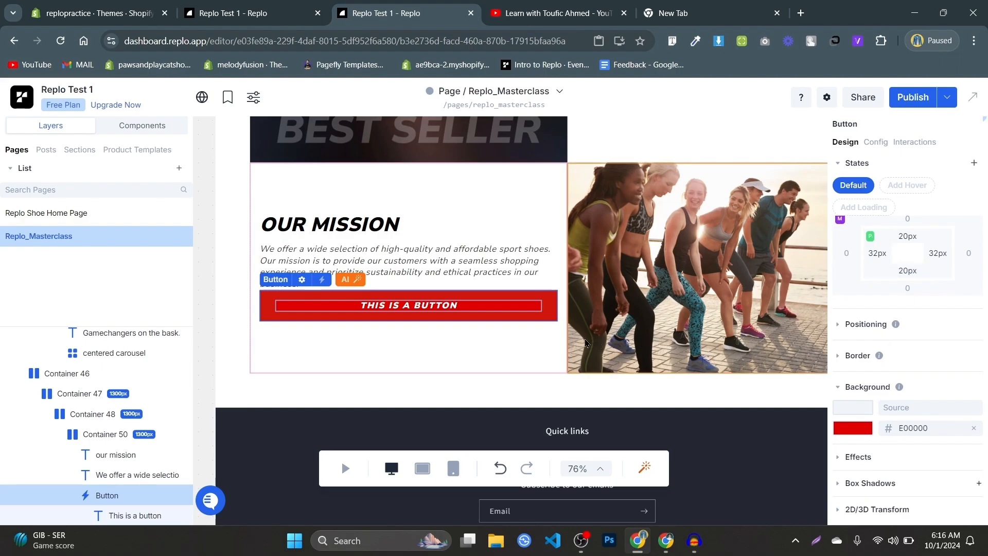
scroll(445, 277, up, 8)
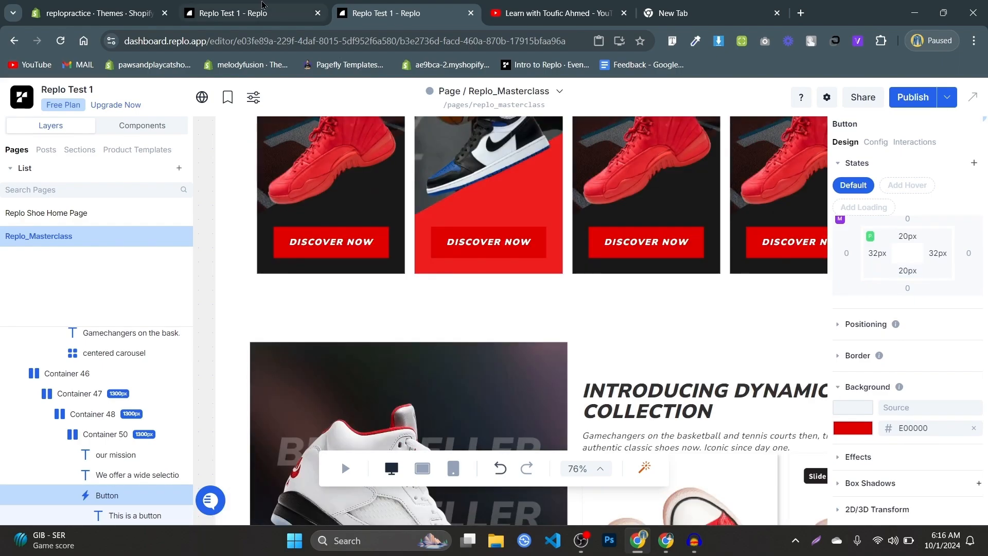
click(263, 13)
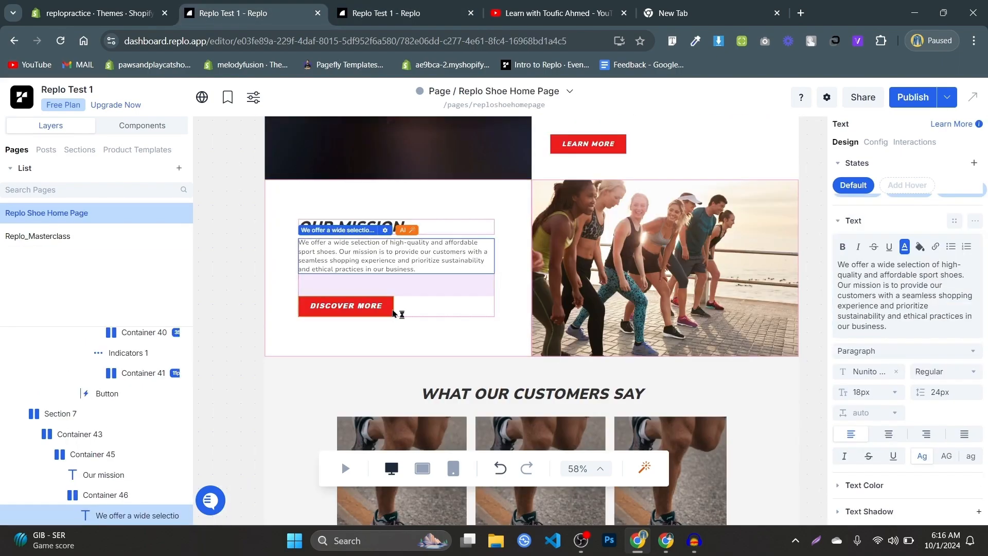
click(391, 312)
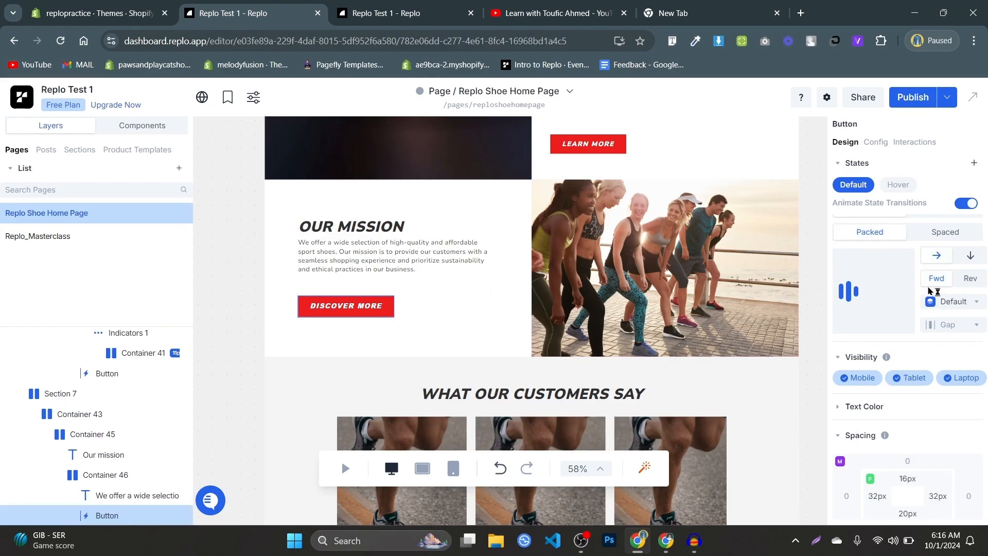
scroll(855, 357, up, 3)
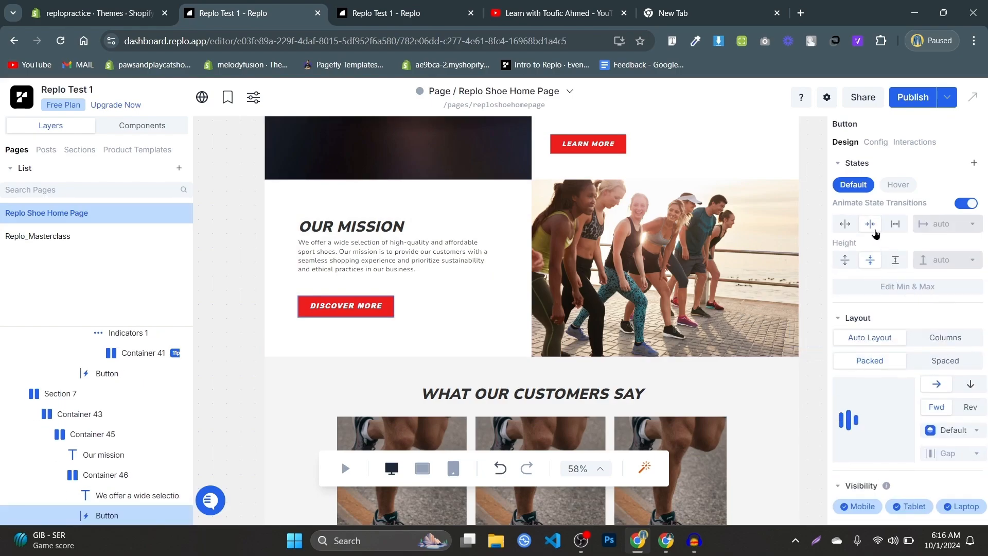
key(ctrl+Tab)
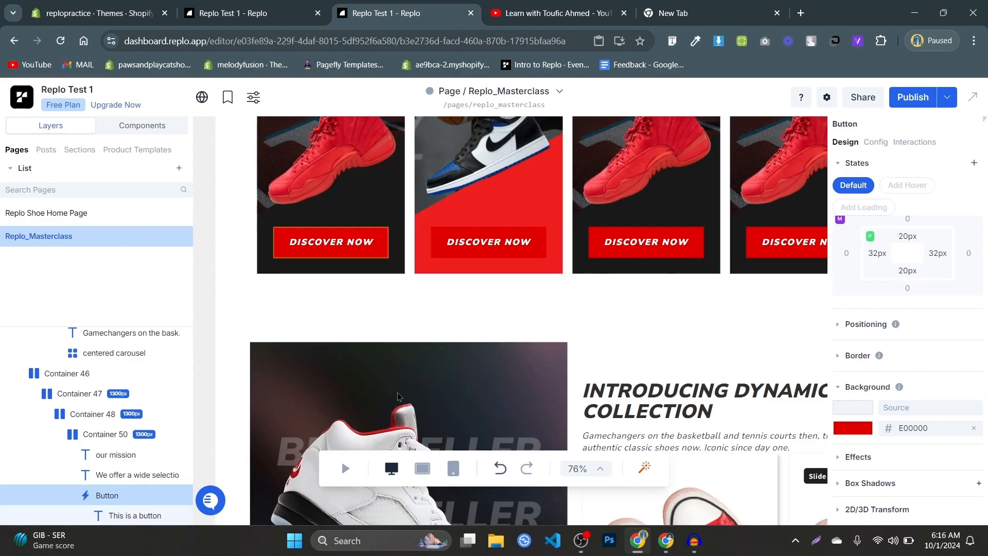
scroll(399, 396, down, 8)
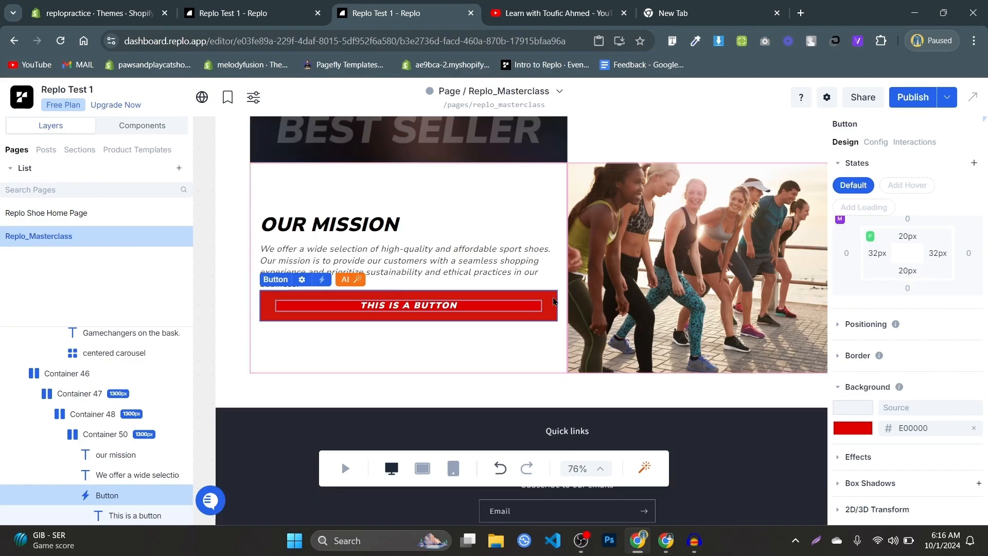
scroll(945, 290, up, 10)
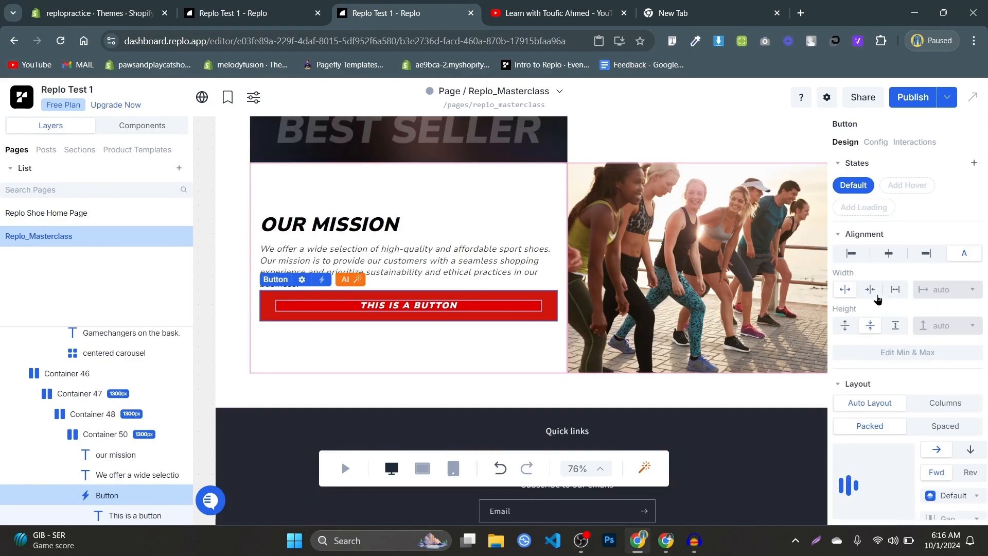
click(873, 293)
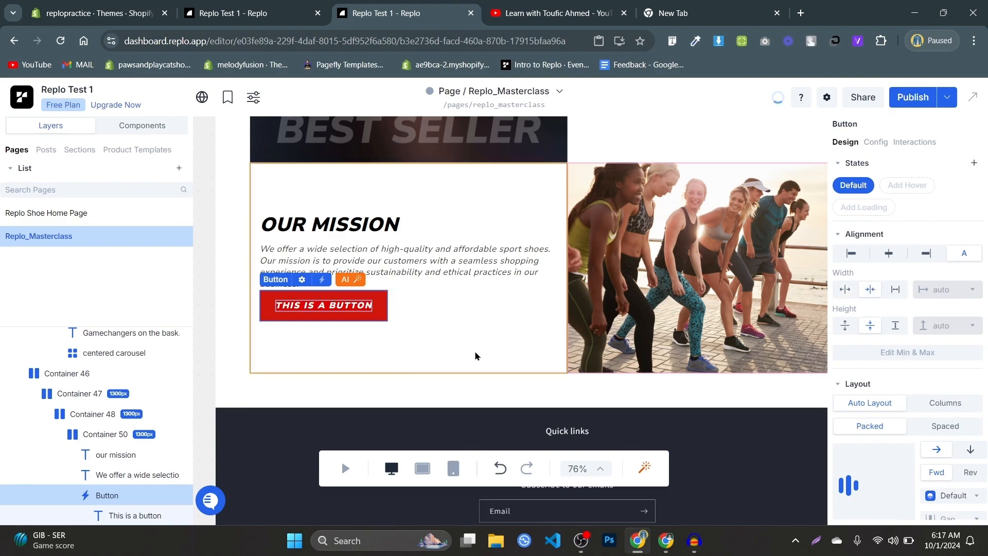
- Compare with the reference button on the Replo Shoe Home Page and change the mission button's label to Discover More
click(309, 6)
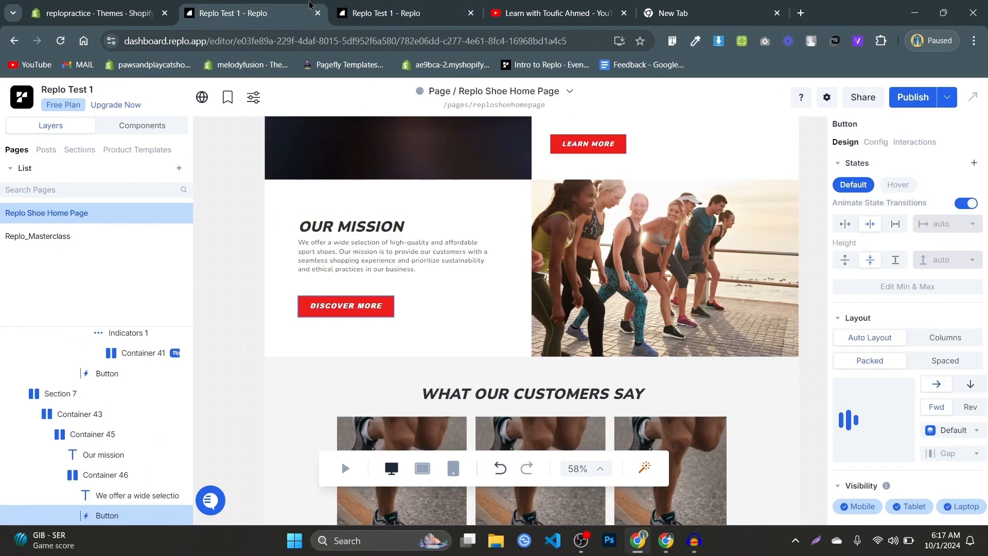
click(387, 6)
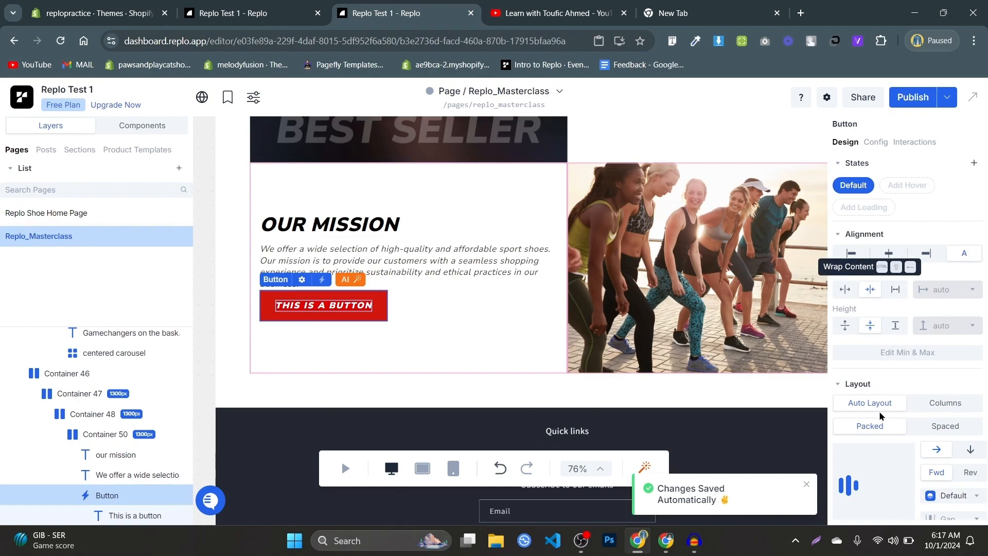
click(329, 305)
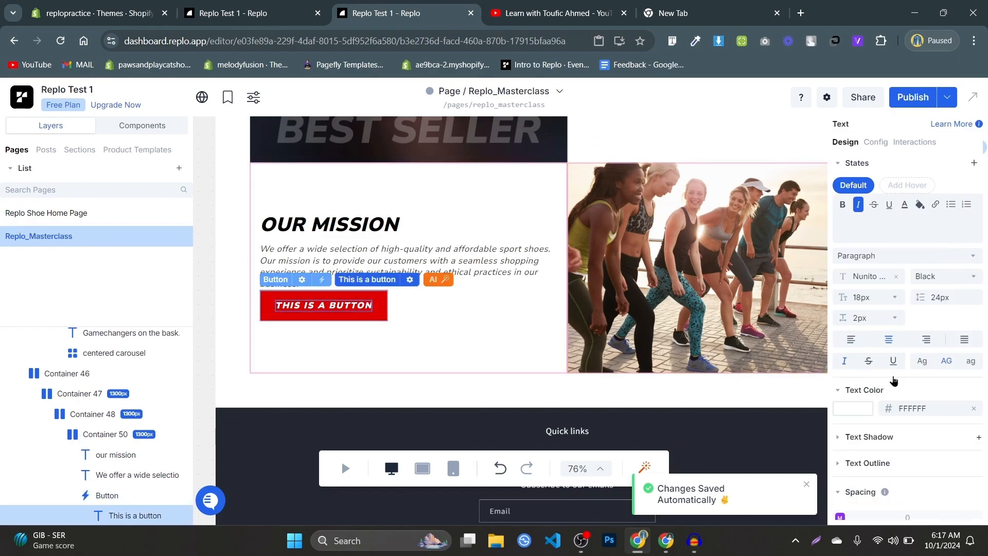
scroll(894, 378, down, 5)
scroll(889, 366, up, 5)
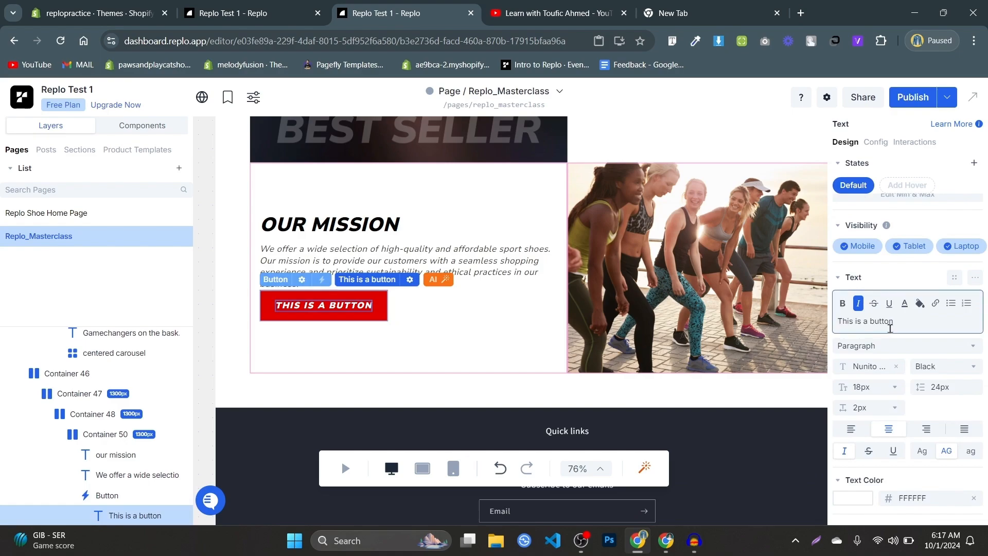
key(Home)
text(Dis)
key(ctrl+a)
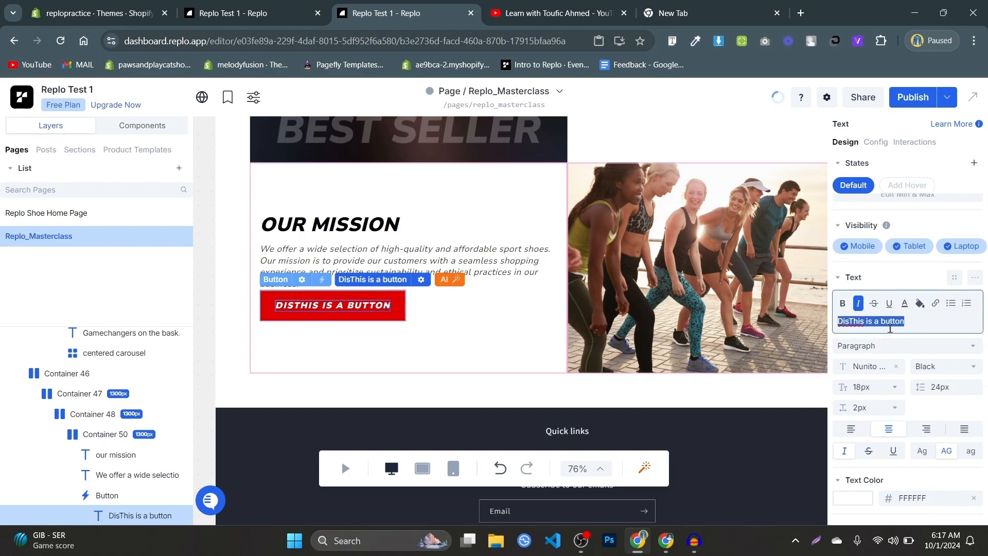
text(Discover )
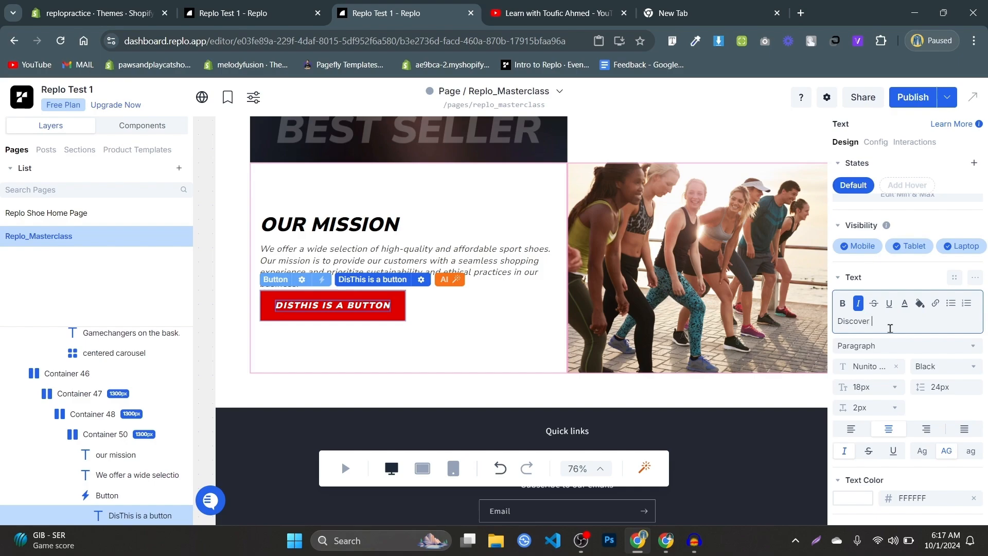
text(More)
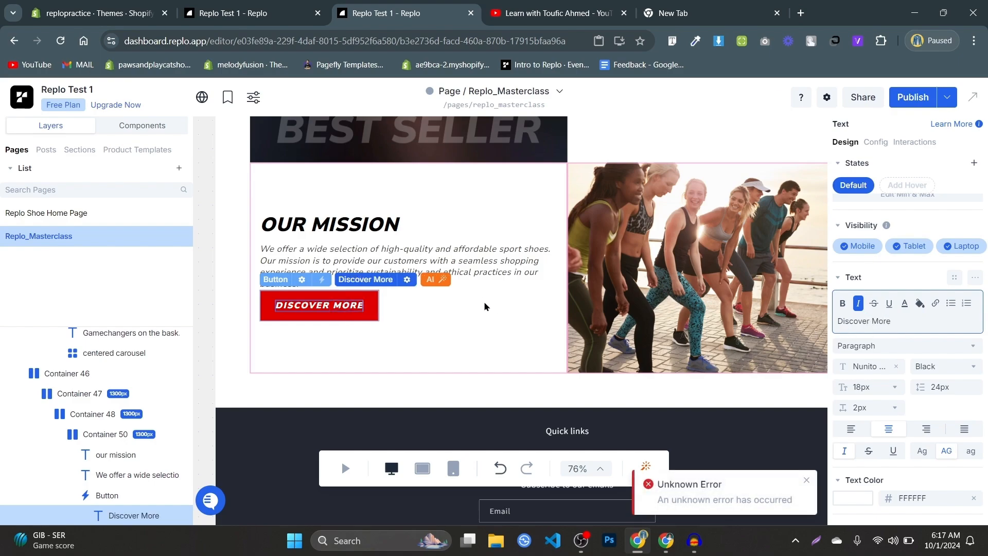
click(494, 3)
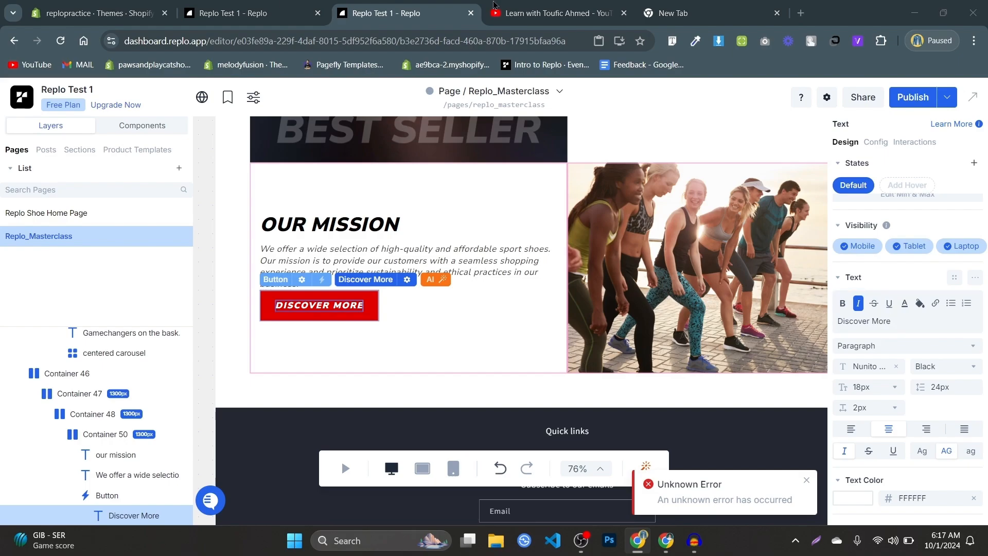
- Save the Replo_Masterclass page and leave the mission button's label text
key(ctrl+s)
key(Escape)
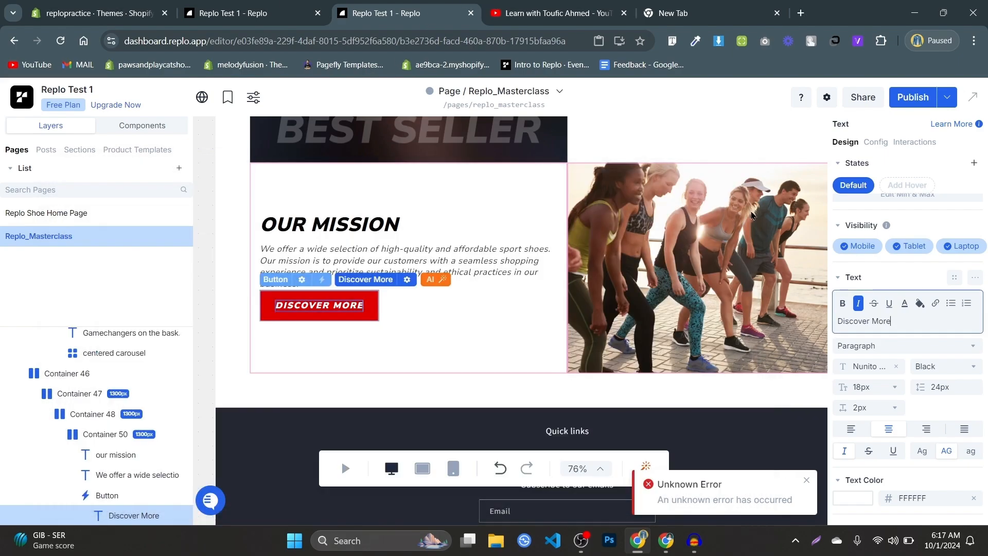
click(742, 220)
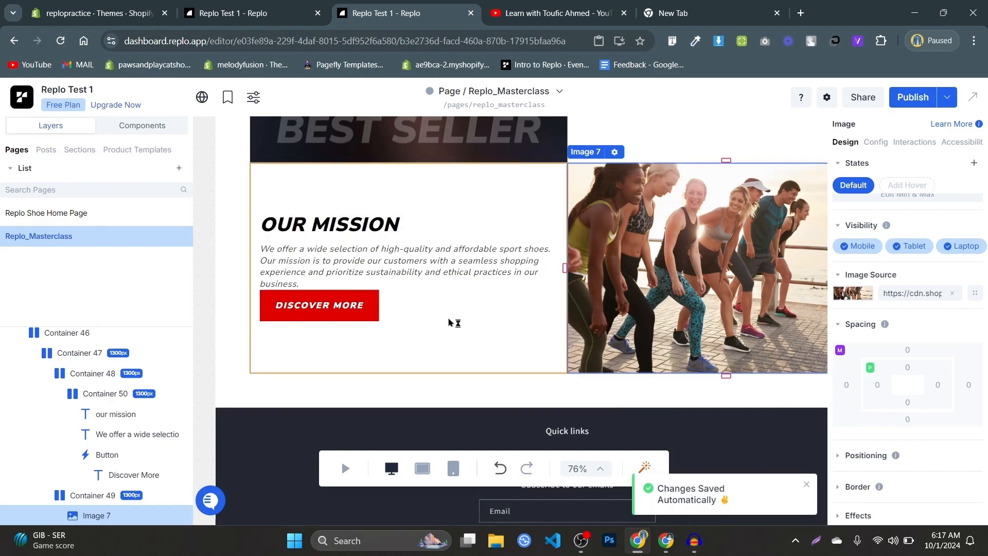
- Set the top margin of the Discover More label inside the mission button to 20px and save the page
click(359, 305)
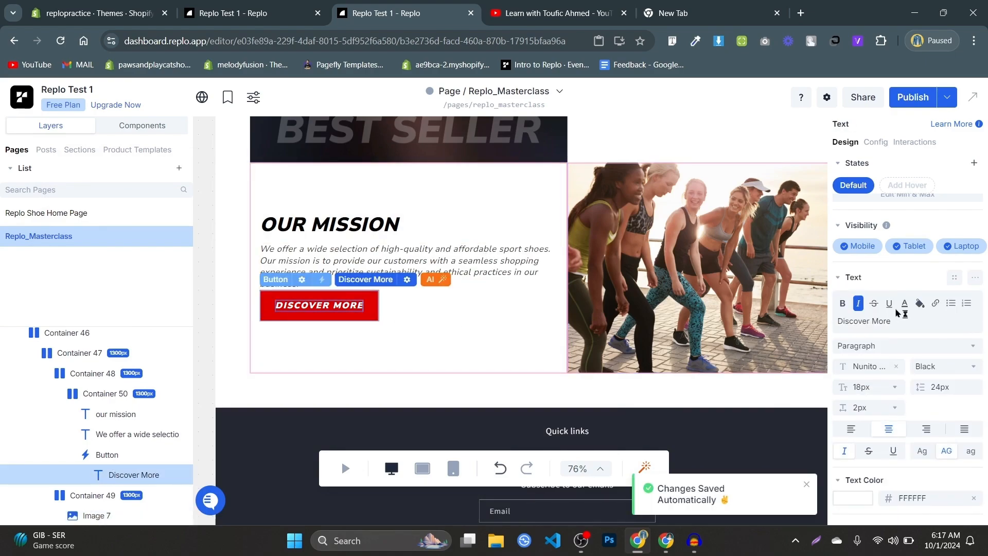
scroll(907, 387, down, 3)
scroll(908, 397, down, 1)
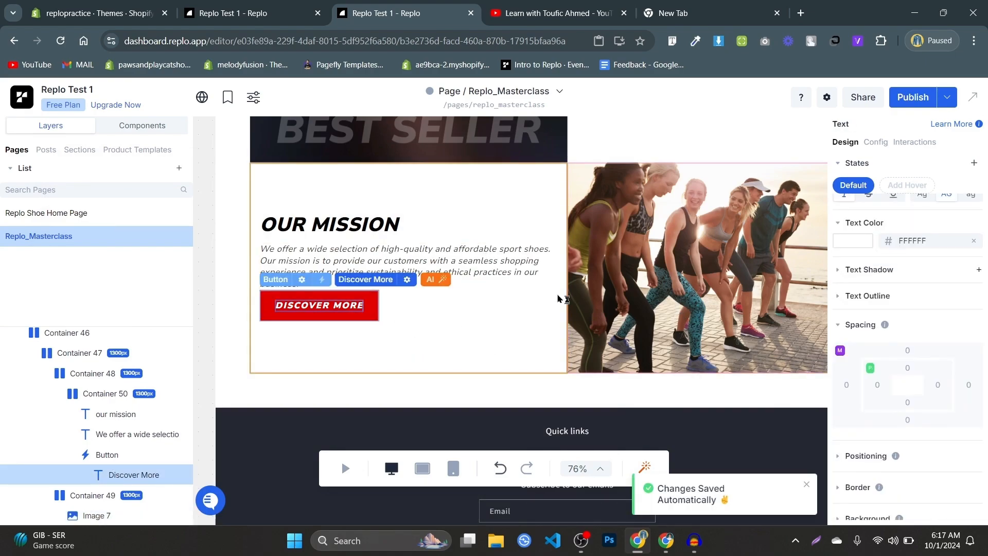
scroll(905, 360, down, 1)
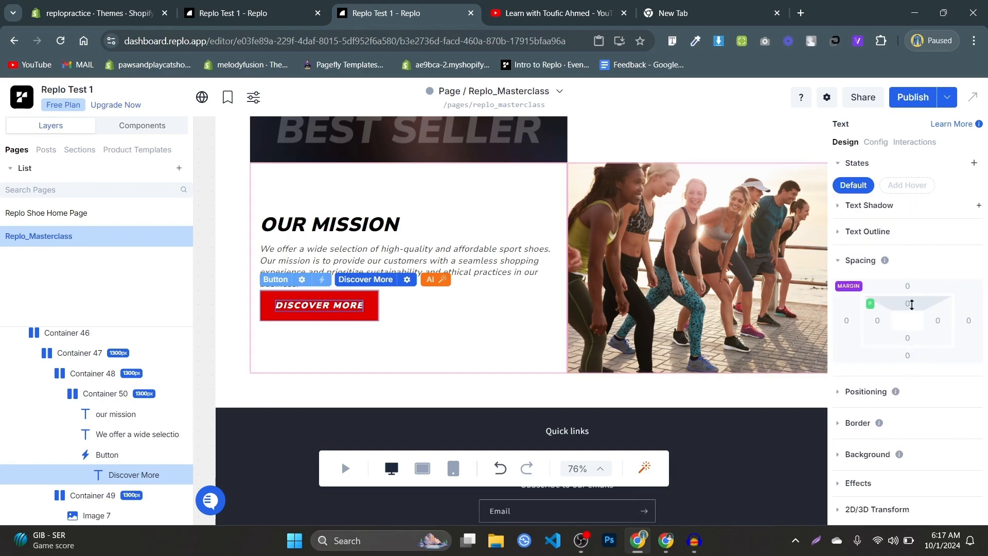
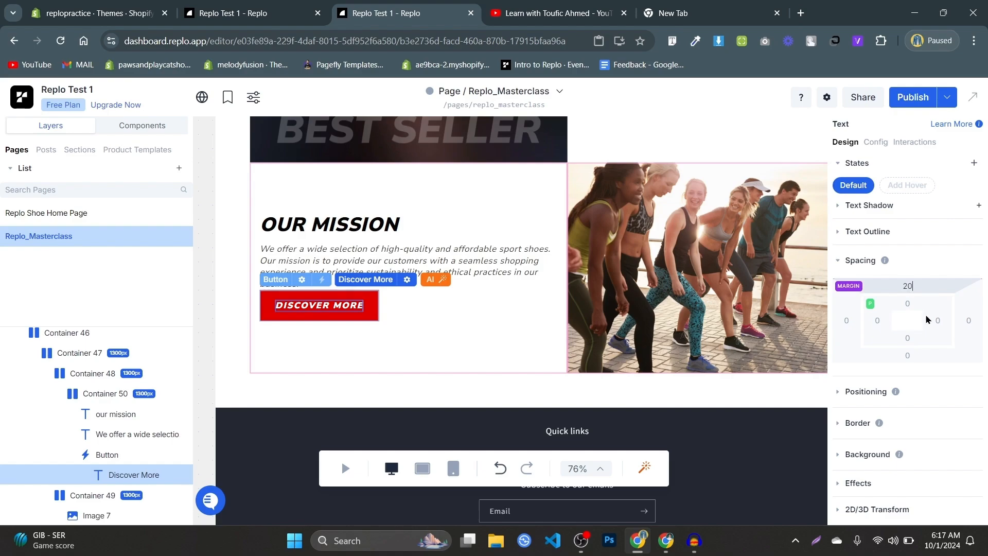
key(ctrl+s)
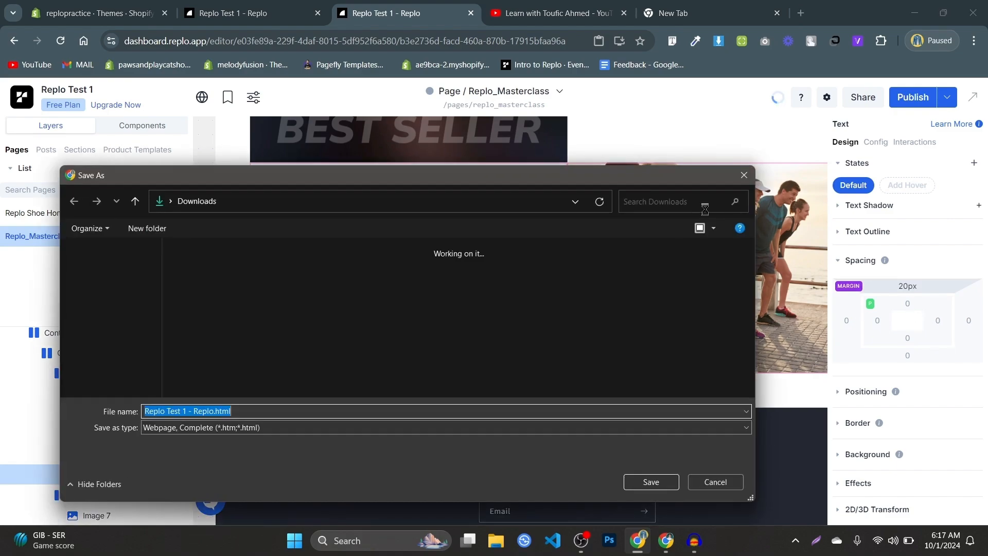
key(Escape)
click(913, 316)
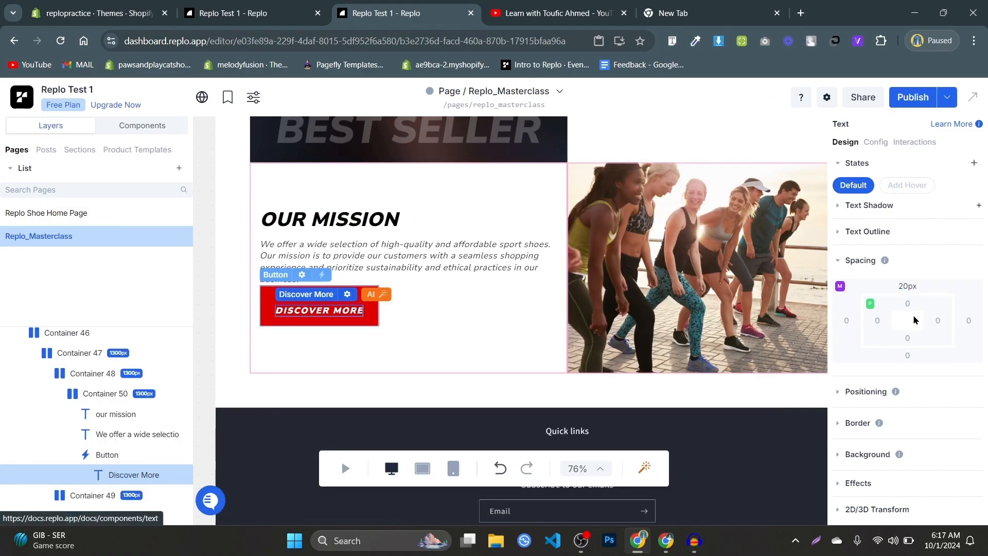
click(495, 309)
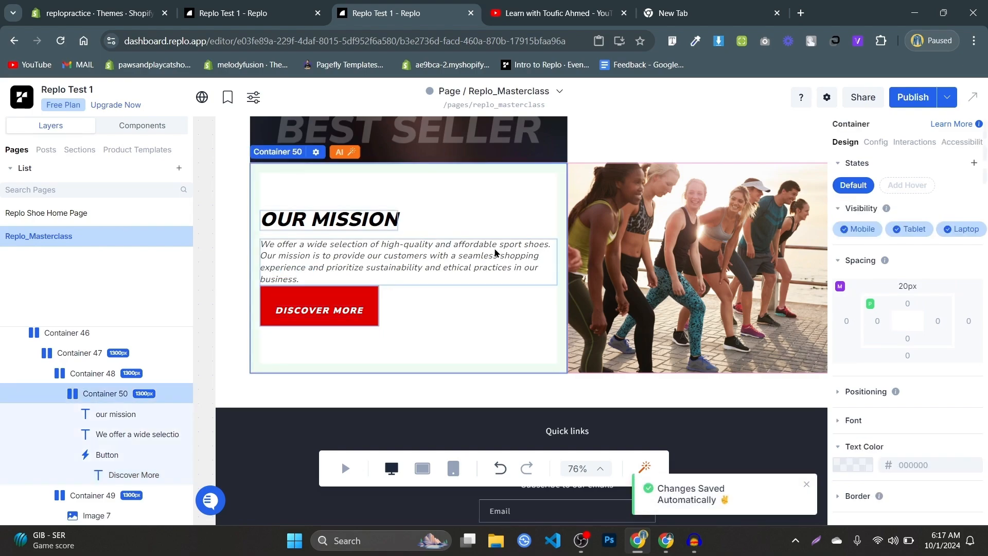
- Check the mission button's spacing and reset the Discover More label's top margin to 0
click(362, 300)
scroll(914, 368, down, 3)
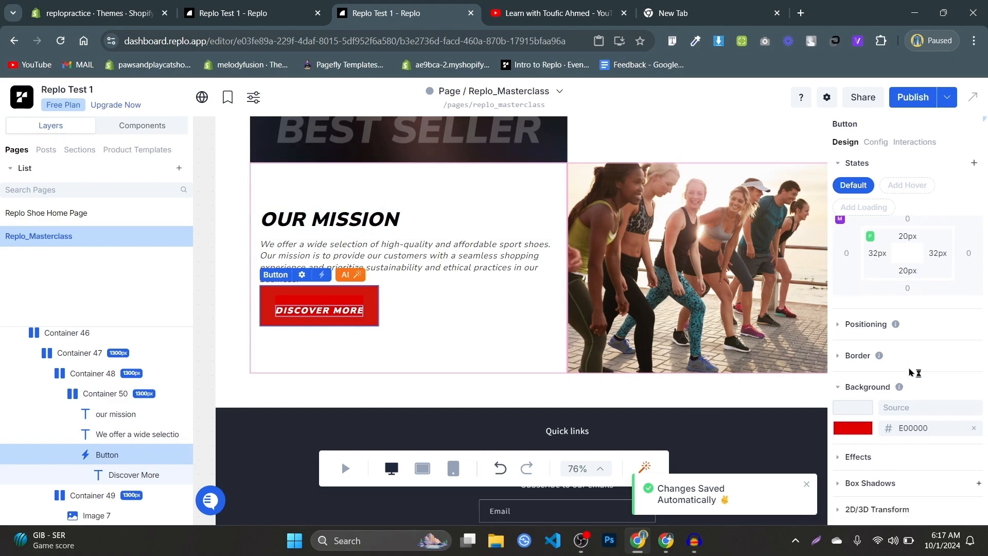
scroll(900, 365, up, 3)
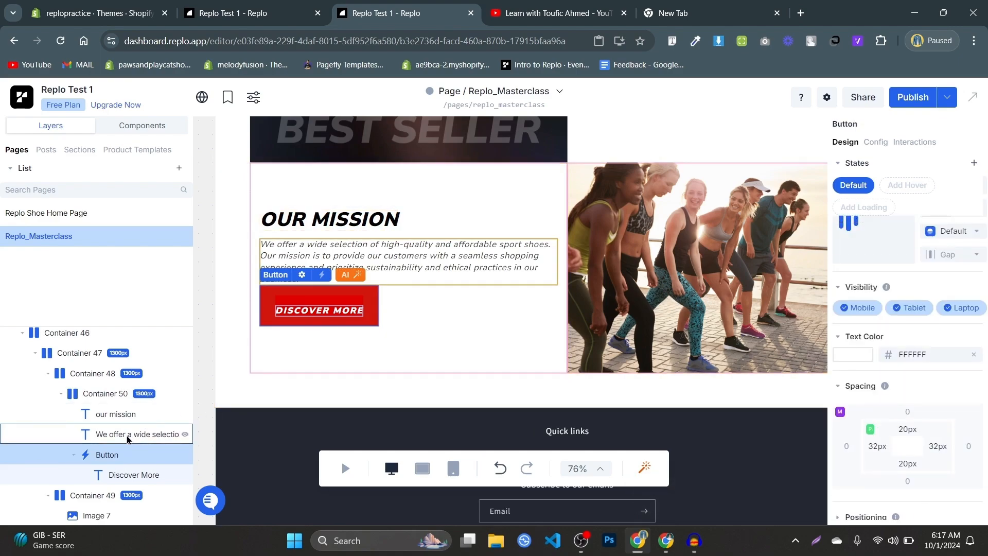
click(134, 475)
scroll(960, 363, down, 2)
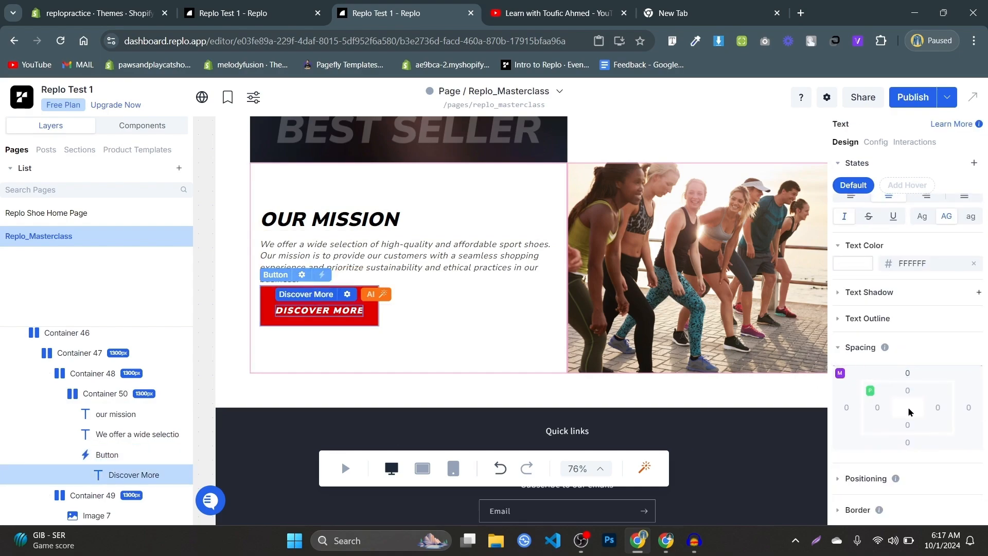
- Set the top margin of the mission button itself to 20px
click(190, 452)
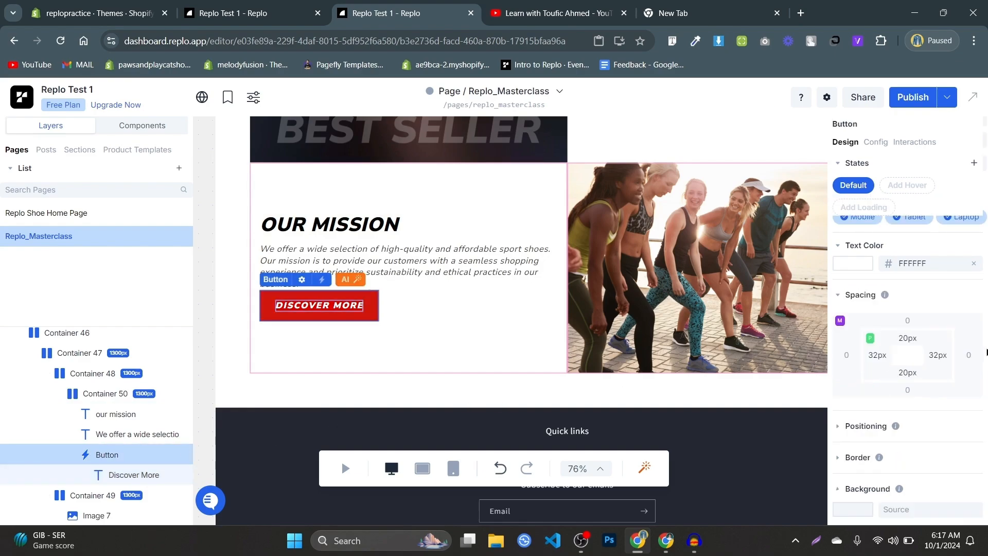
click(940, 334)
text(20)
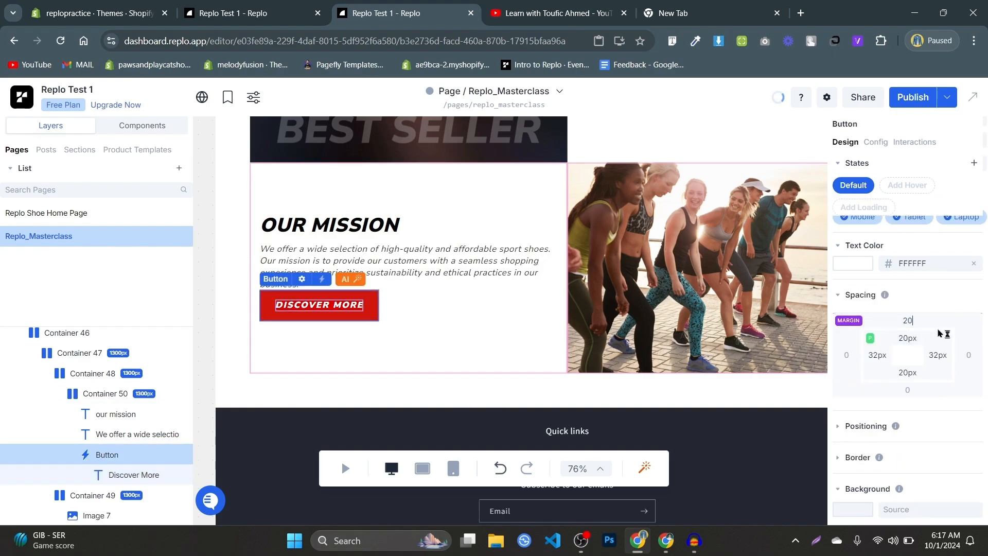
key(Return)
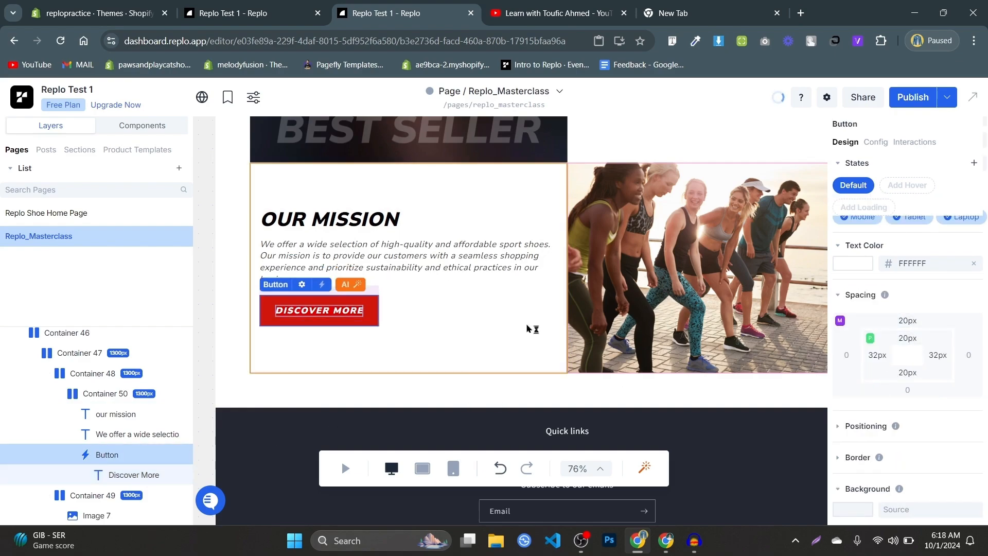
click(516, 323)
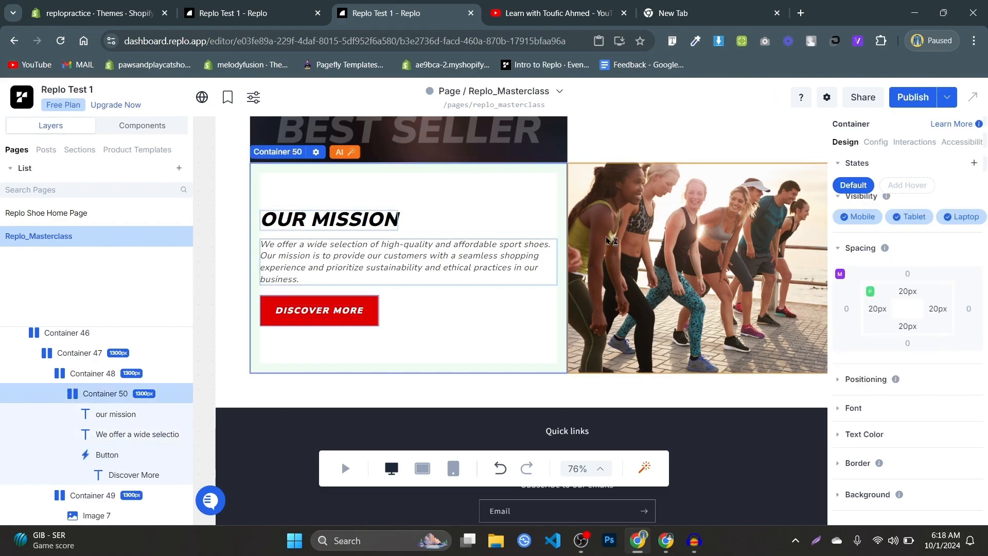
- Examine the Our Mission section and its surroundings in the desktop layout
scroll(605, 237, down, 2)
scroll(793, 276, down, 1)
scroll(797, 277, up, 1)
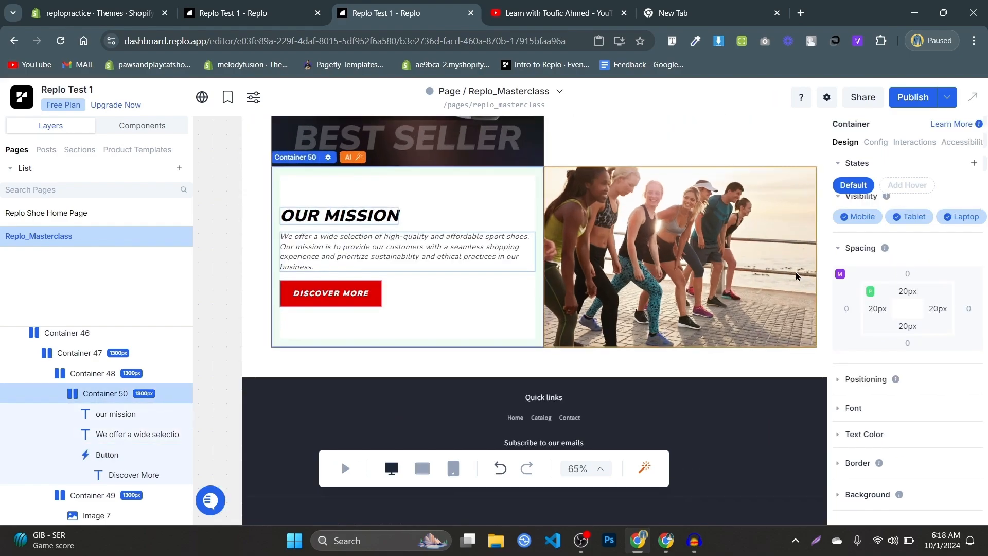
scroll(797, 278, down, 4)
scroll(805, 280, up, 3)
scroll(772, 262, down, 1)
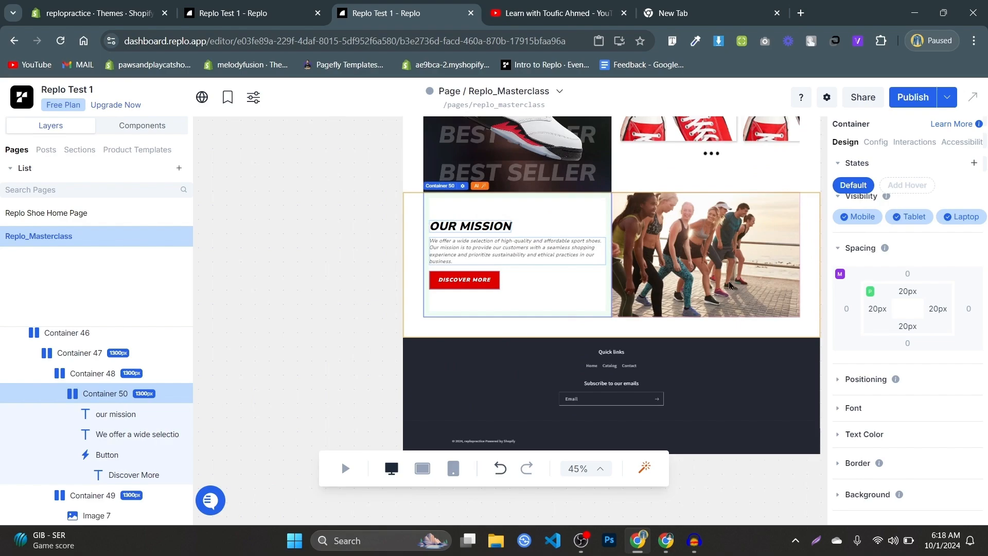
scroll(761, 289, down, 2)
scroll(754, 291, up, 3)
scroll(648, 273, down, 1)
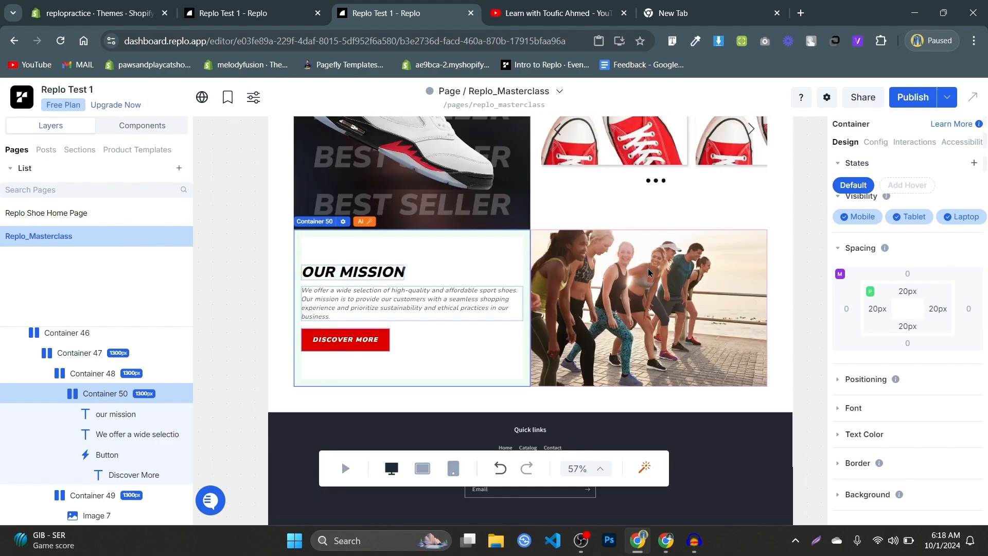
- In the mobile view, set Container 47 around the Our Mission text and runners image to a single-column layout
click(454, 468)
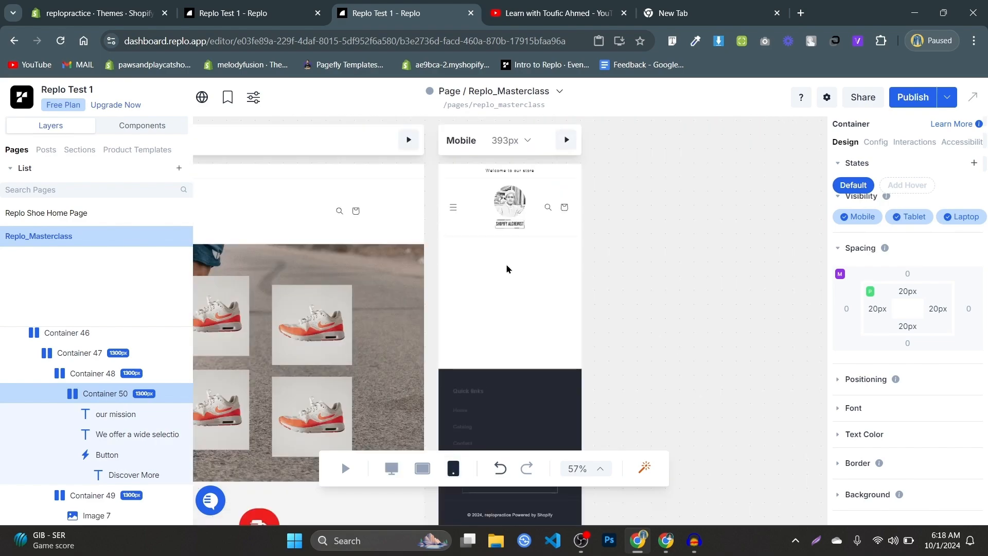
scroll(484, 287, down, 3)
scroll(484, 287, down, 2)
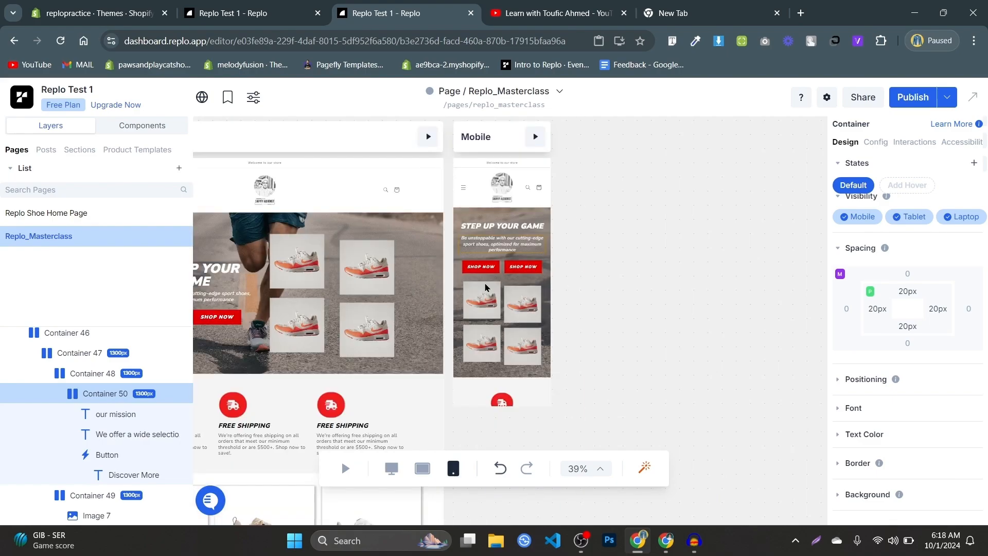
scroll(485, 287, down, 5)
scroll(485, 287, up, 5)
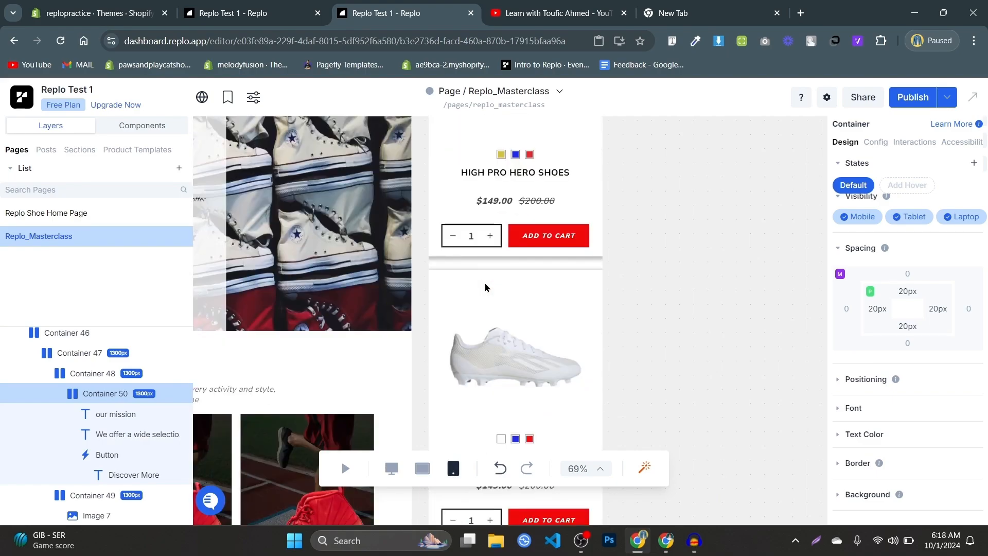
scroll(486, 287, down, 15)
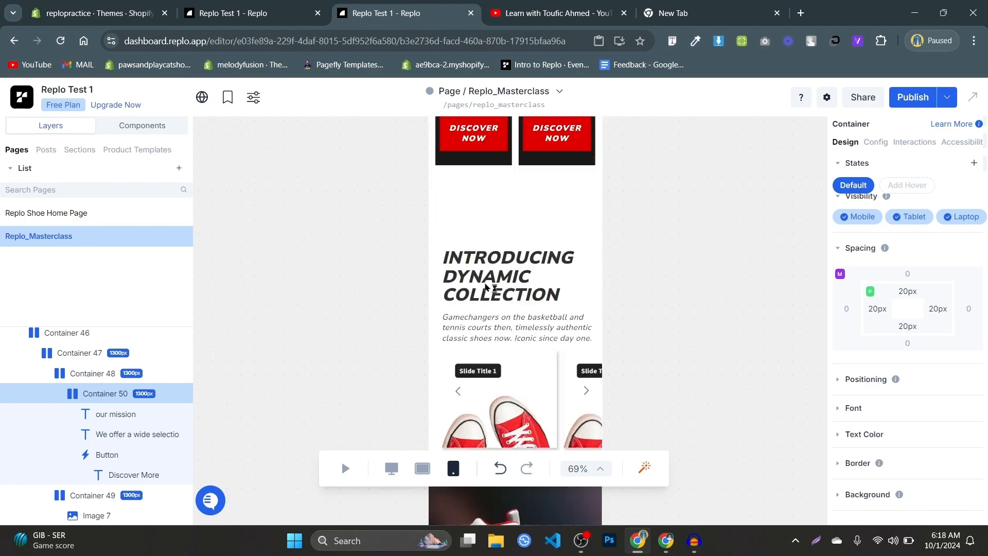
scroll(486, 287, up, 3)
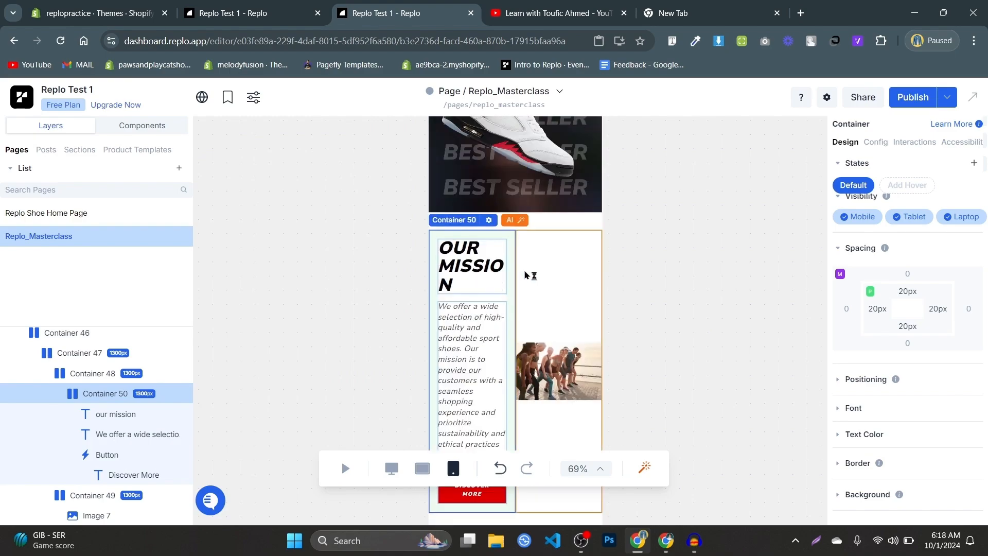
click(535, 235)
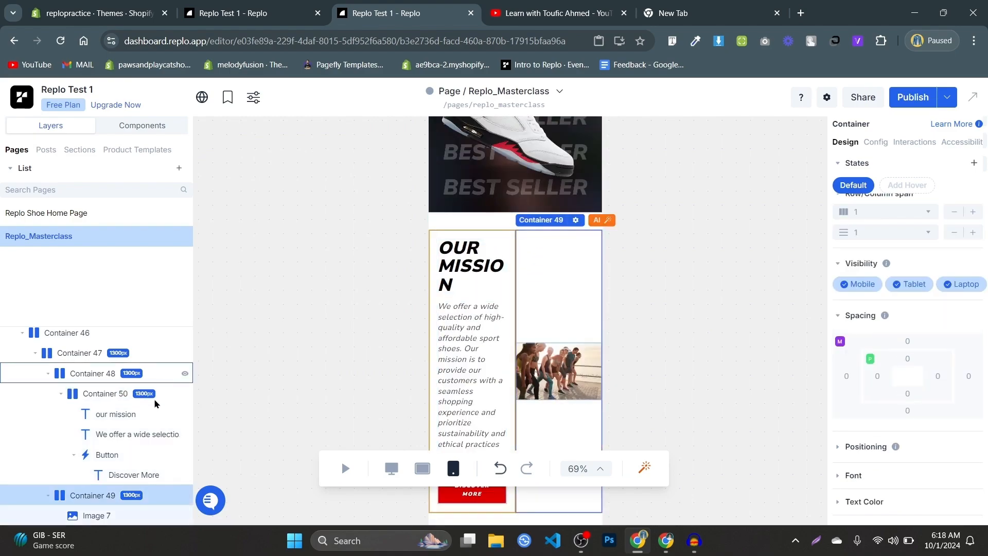
scroll(114, 462, down, 1)
scroll(109, 387, up, 2)
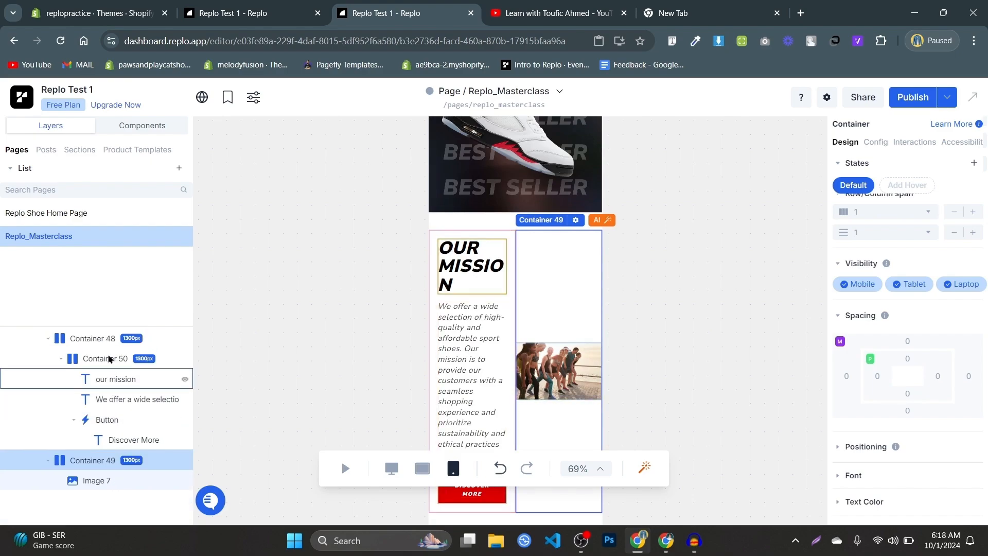
click(108, 394)
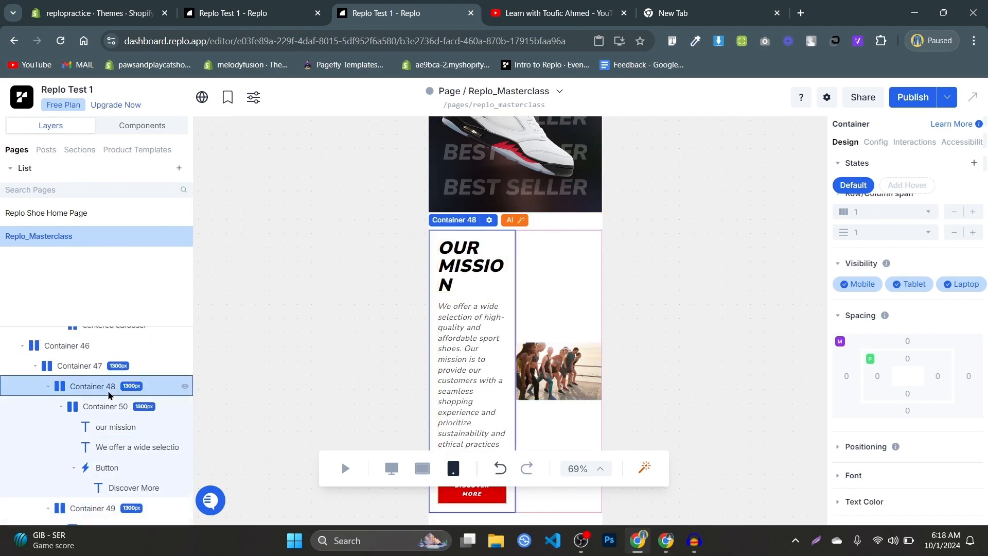
click(103, 366)
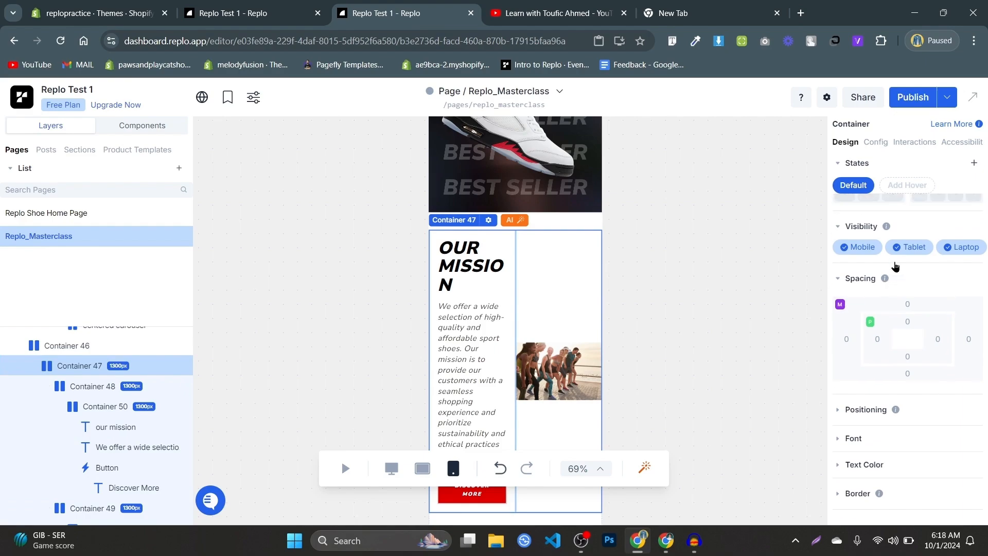
click(899, 248)
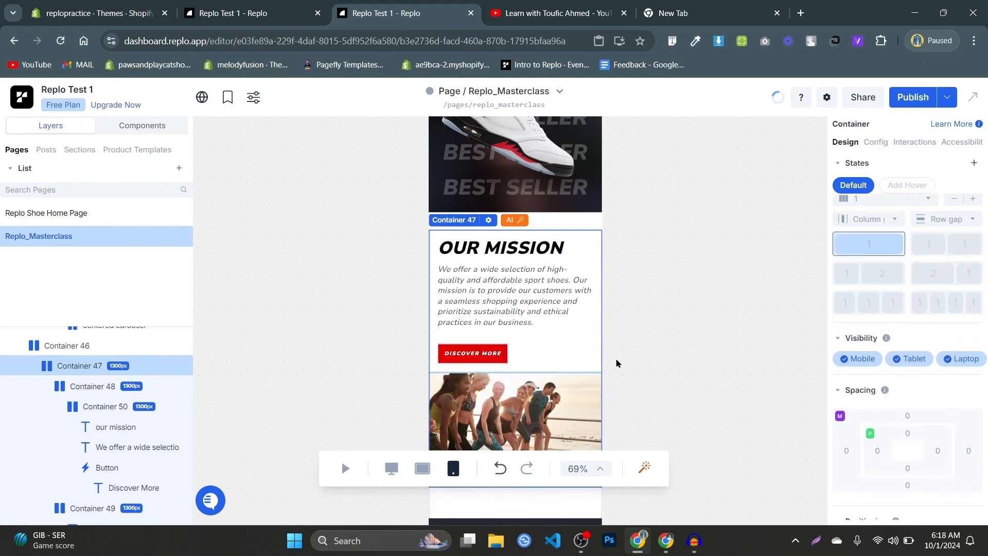
- Compare with the mobile layout of the Our Mission section on the Replo Shoe Home Page and return to Replo_Masterclass
click(287, 10)
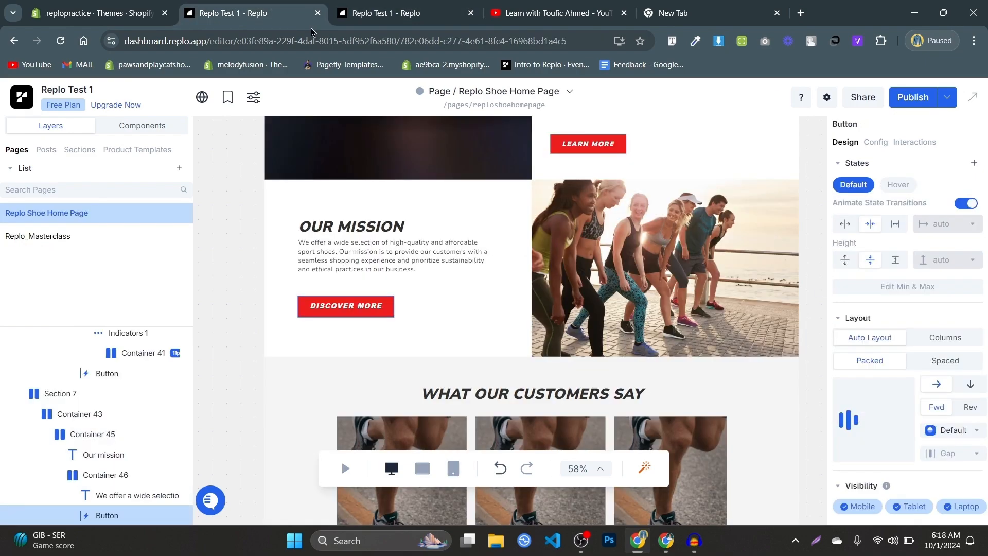
click(452, 474)
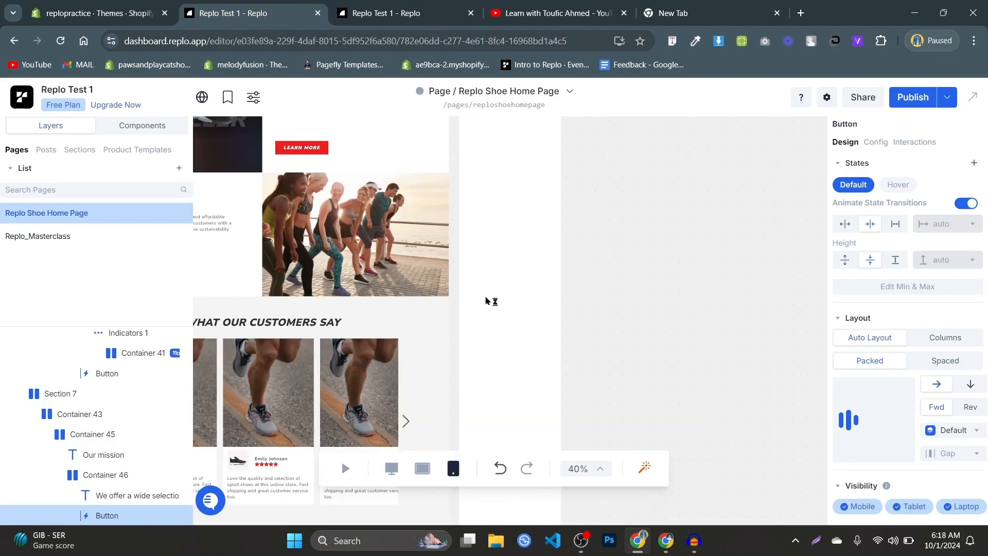
scroll(485, 301, down, 15)
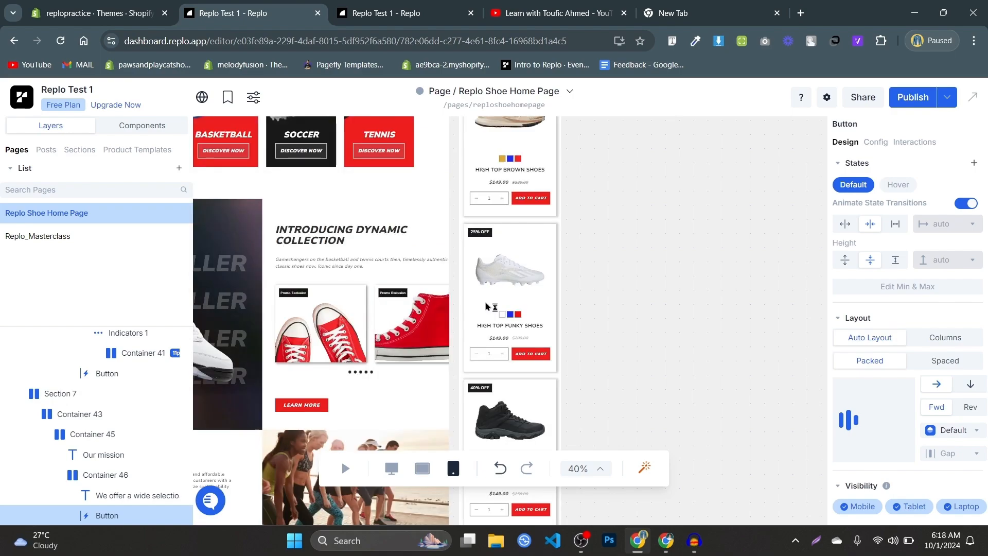
scroll(485, 315, up, 10)
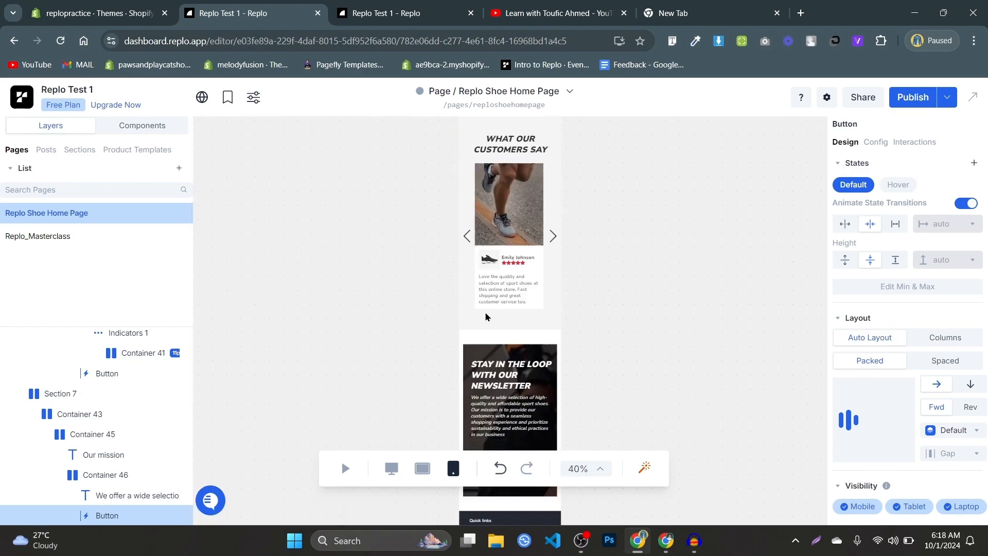
scroll(485, 316, up, 2)
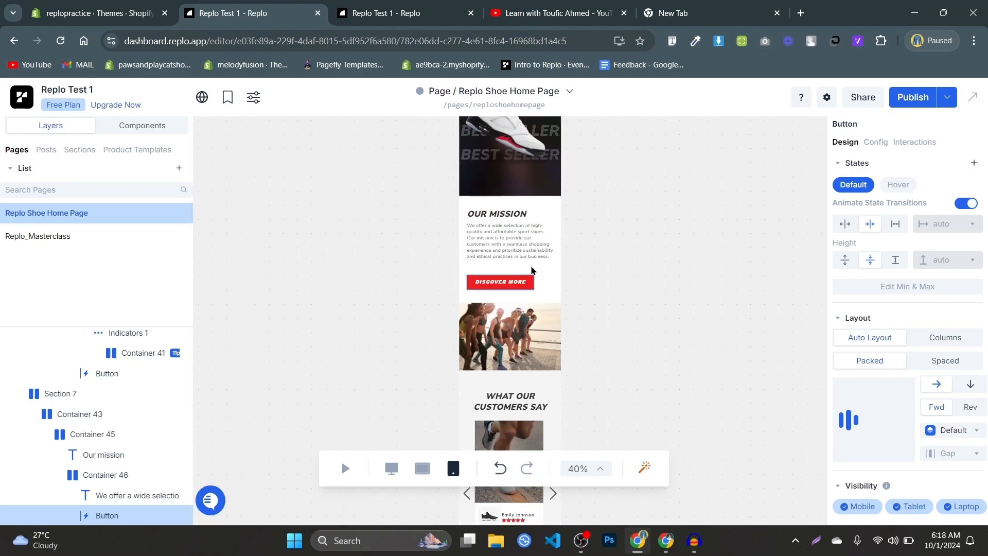
key(ctrl+Tab)
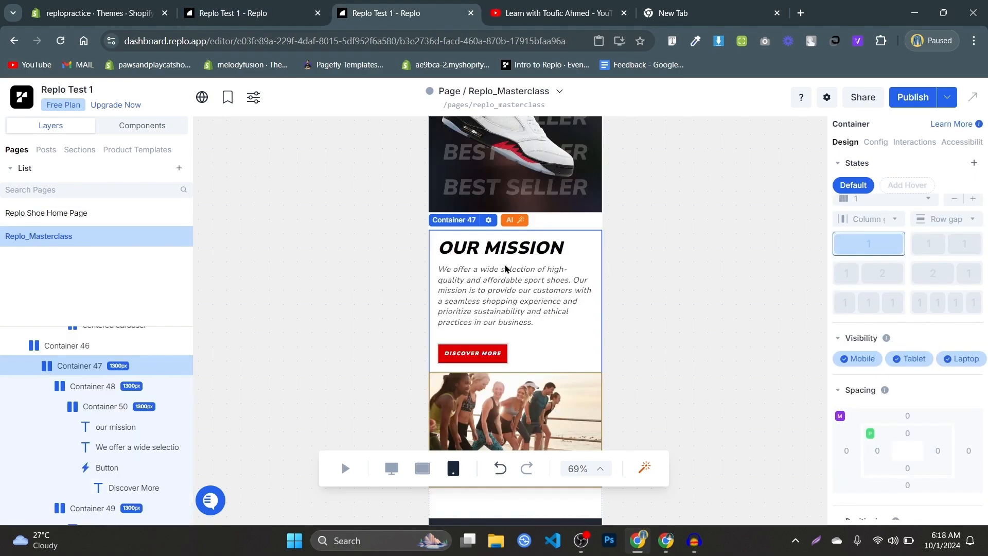
- Inspect the text settings of the Introducing Dynamic Collection and Our Mission headings in the mobile layout
scroll(555, 293, down, 5)
scroll(556, 293, up, 10)
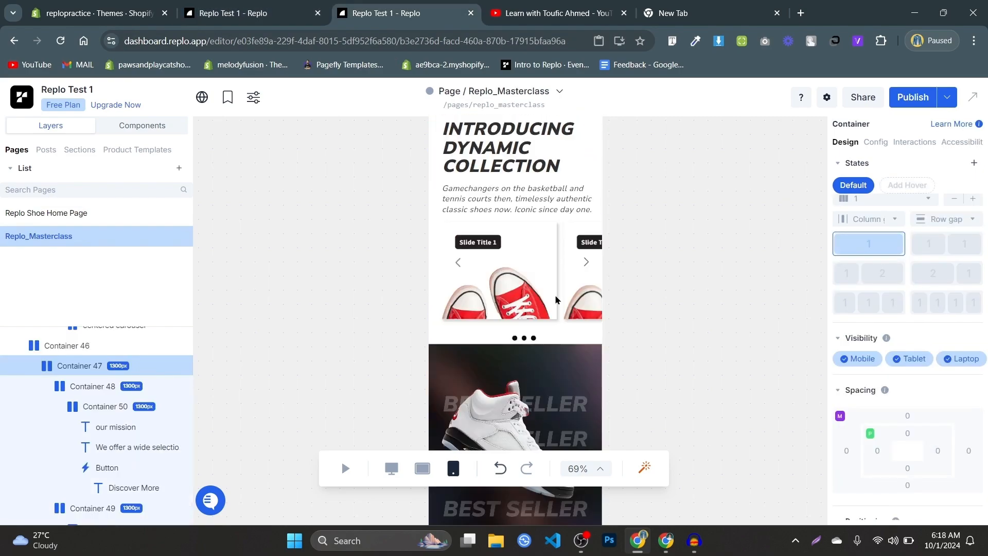
click(537, 155)
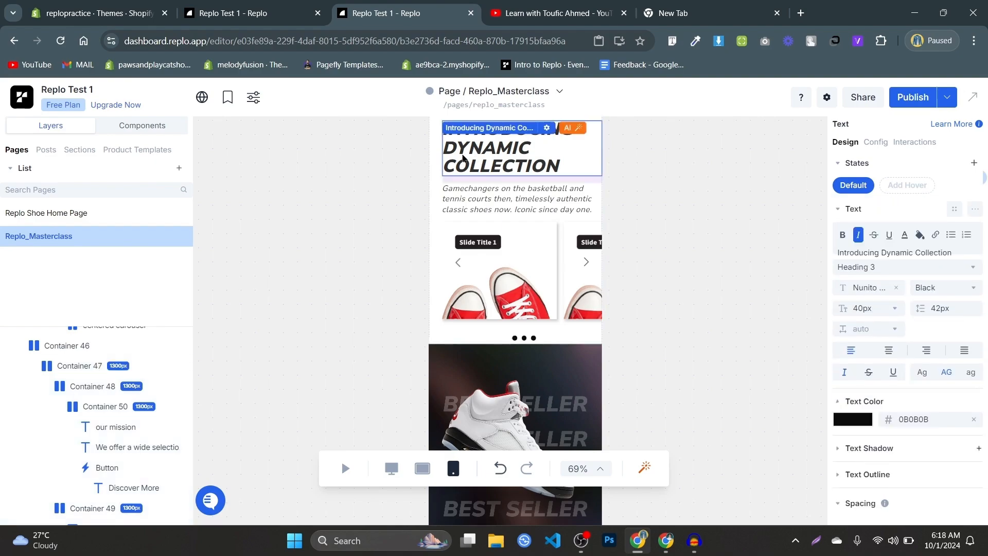
scroll(530, 365, down, 5)
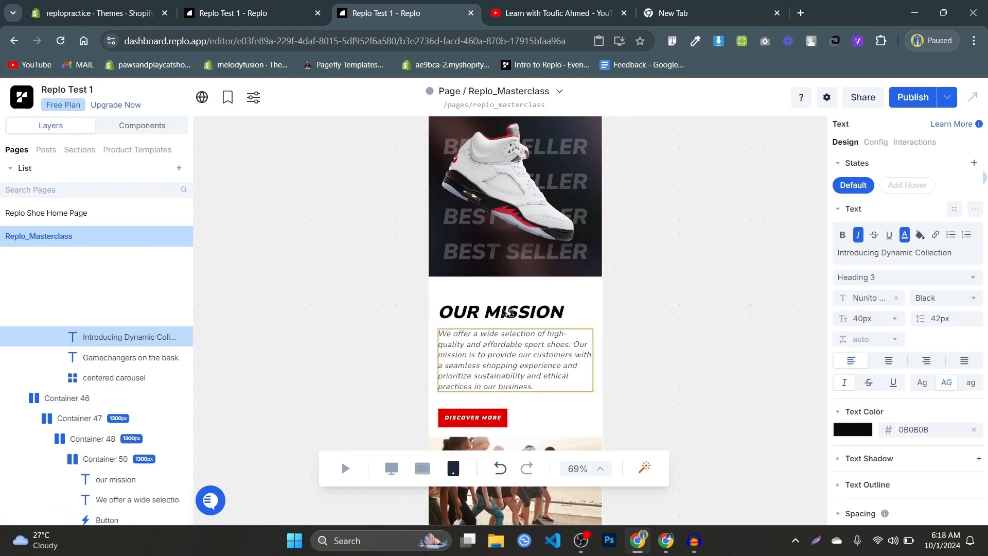
click(527, 315)
- Compare the Our Mission section with its mobile version on the Replo Shoe Home Page and inspect the mission paragraph's settings on Replo_Masterclass
key(ctrl+shift+Tab)
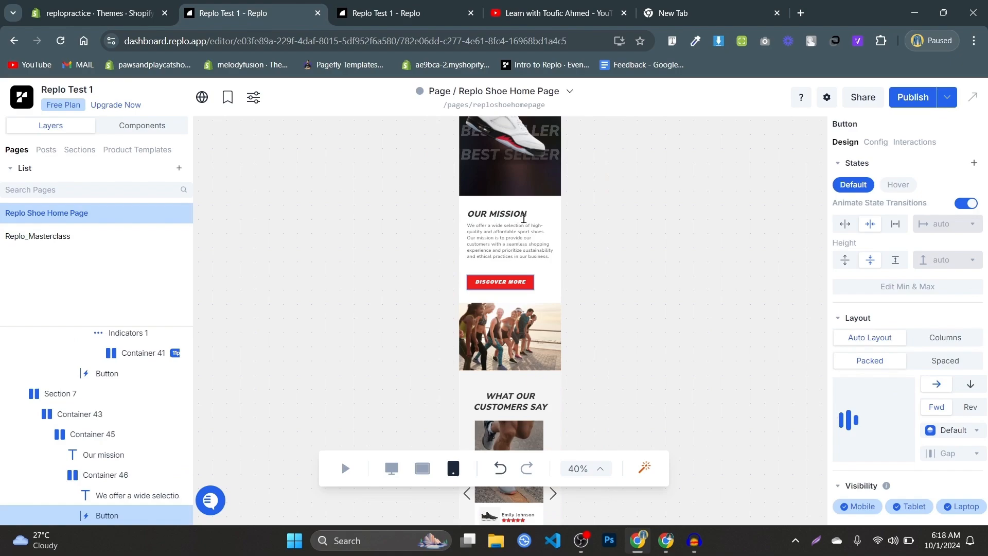
scroll(524, 219, up, 2)
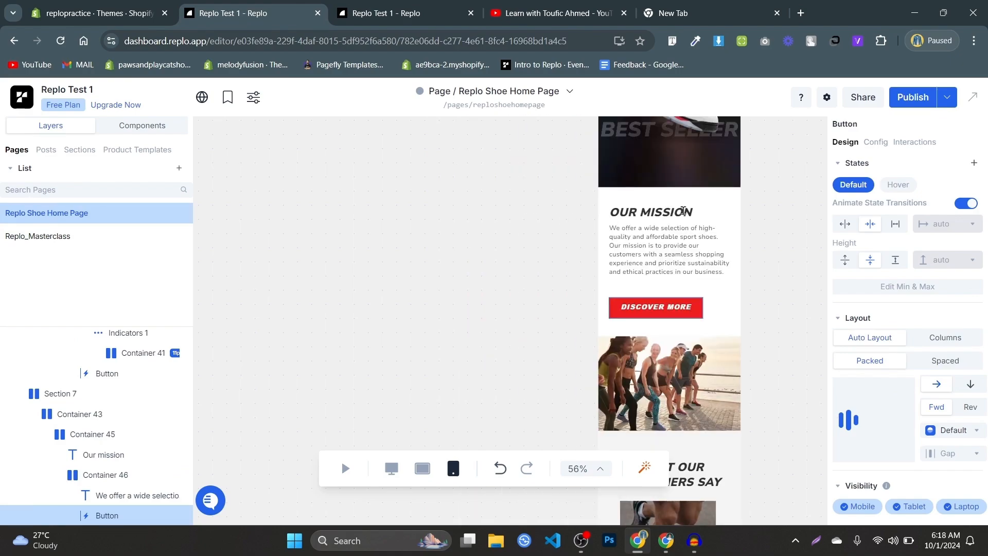
scroll(673, 267, down, 3)
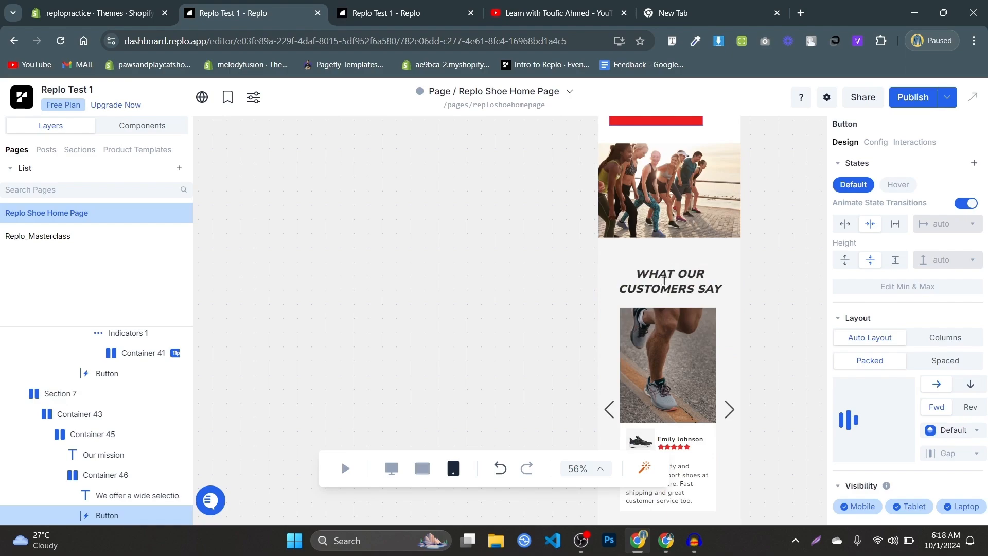
click(446, 8)
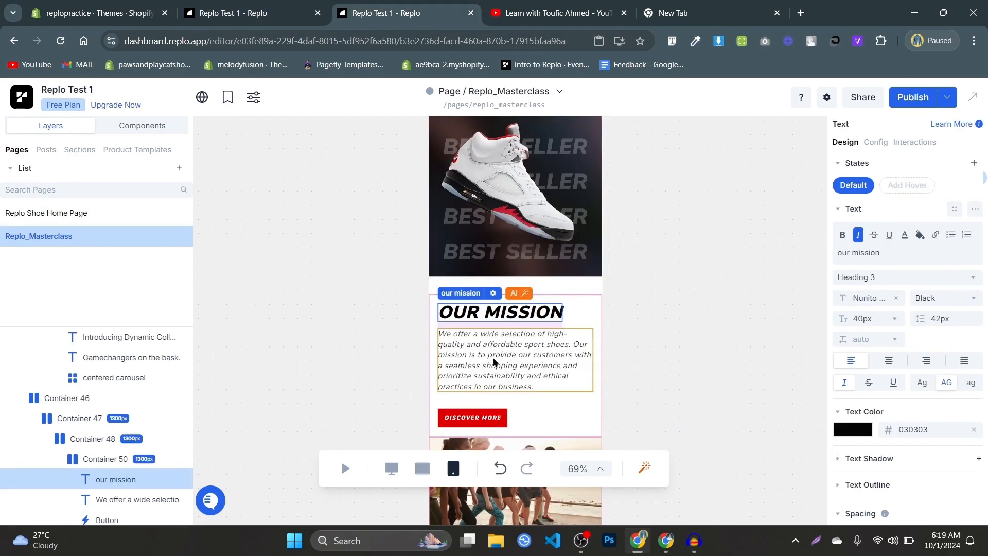
click(517, 335)
- Check the mobile layout around What Our Customers Say on the Replo Shoe Home Page and reload its editor
click(219, 8)
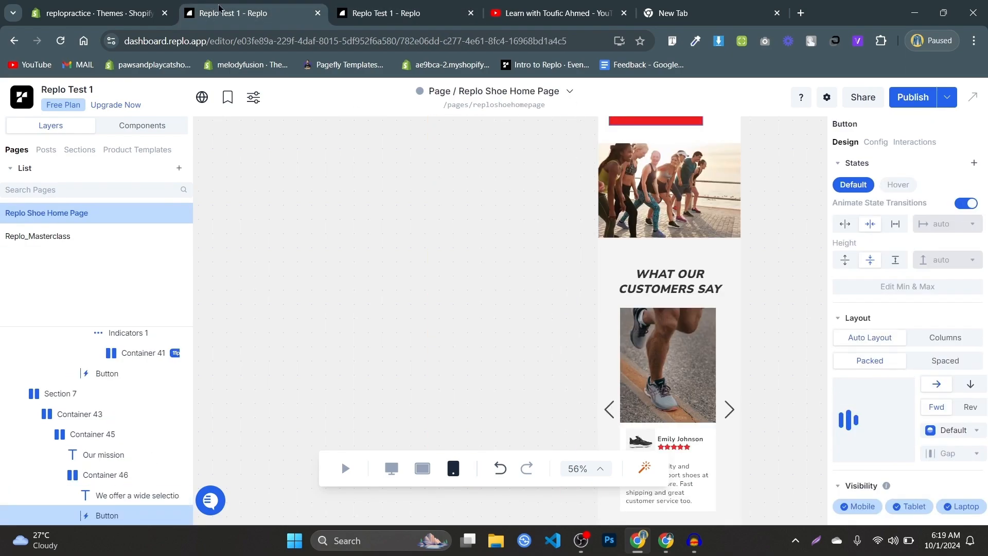
key(ctrl+minus)
key(ctrl+minus)
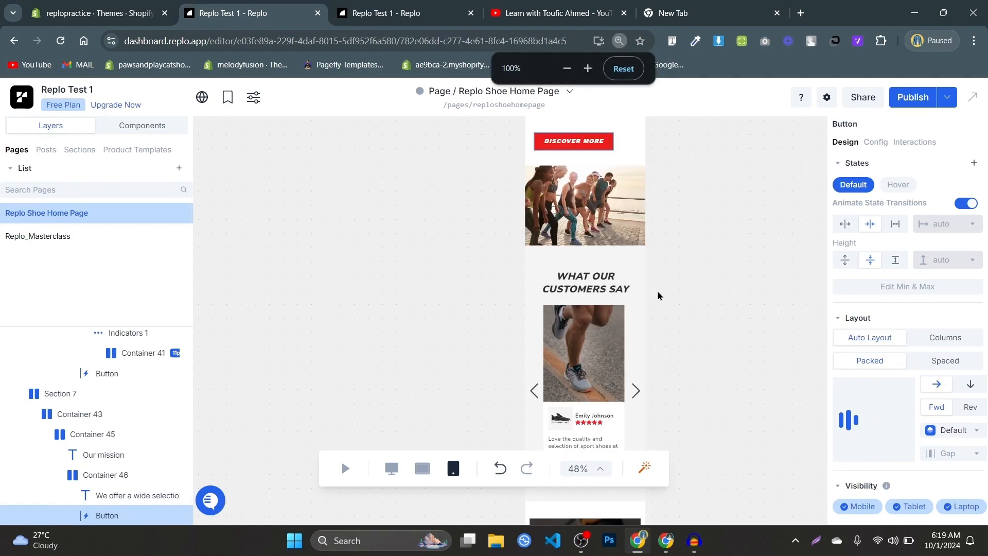
key(ctrl+plus)
key(ctrl+plus)
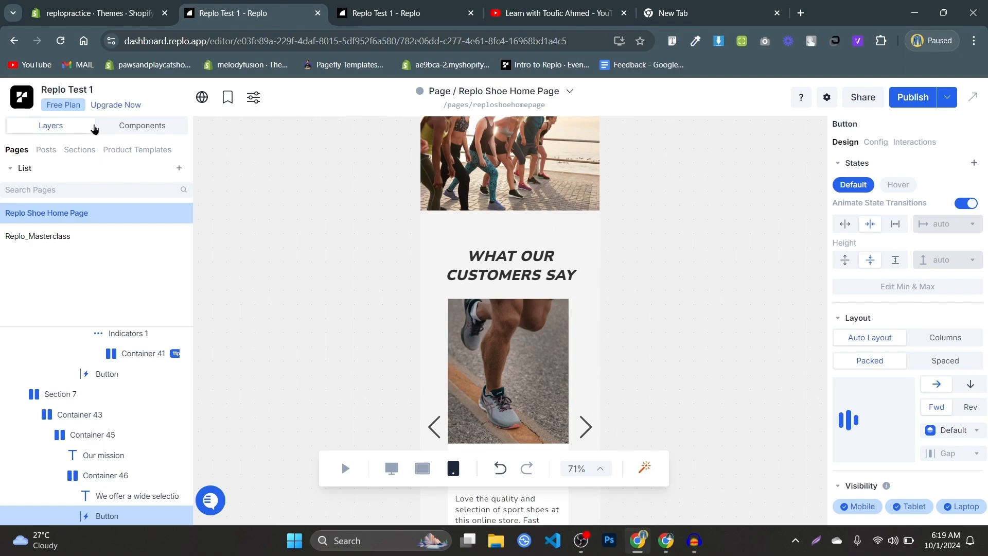
click(61, 41)
- On Replo_Masterclass, inspect Container 32's spacing and the text settings of the Our Mission heading and paragraph
click(432, 7)
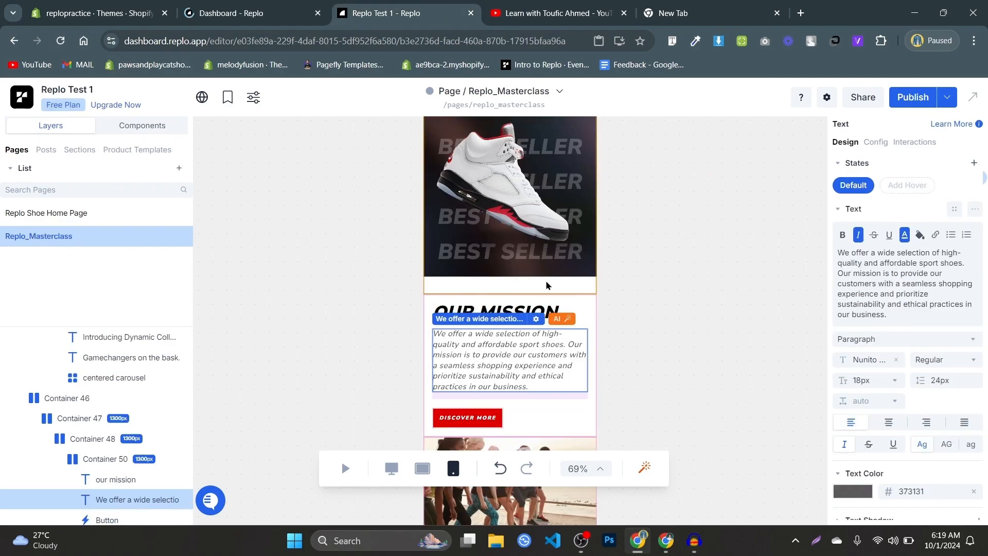
click(537, 260)
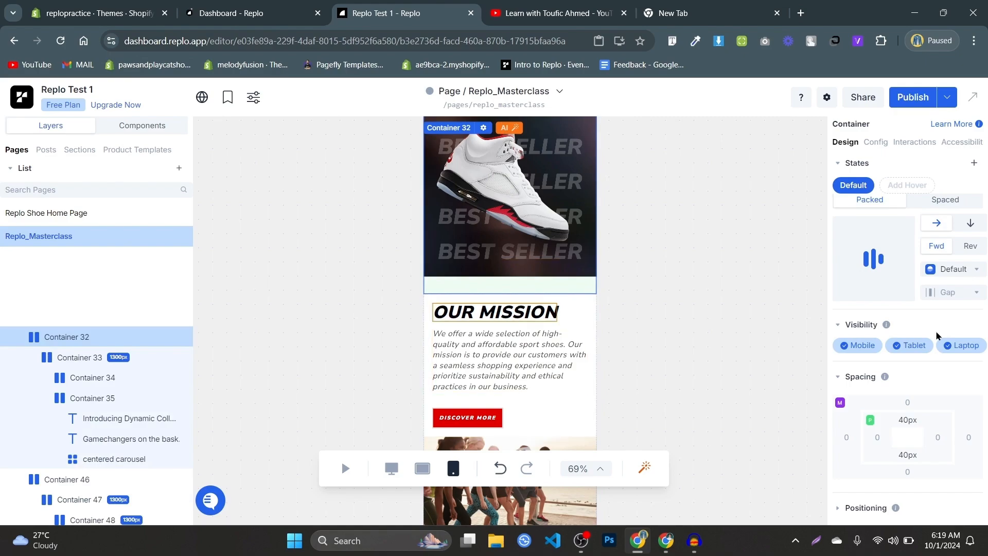
click(512, 320)
scroll(592, 354, down, 1)
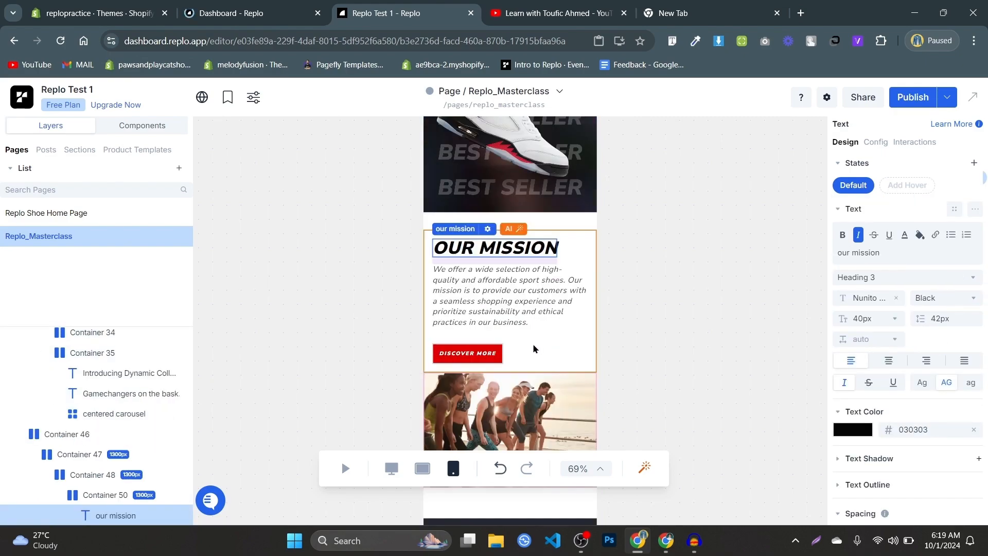
click(507, 329)
scroll(937, 366, down, 1)
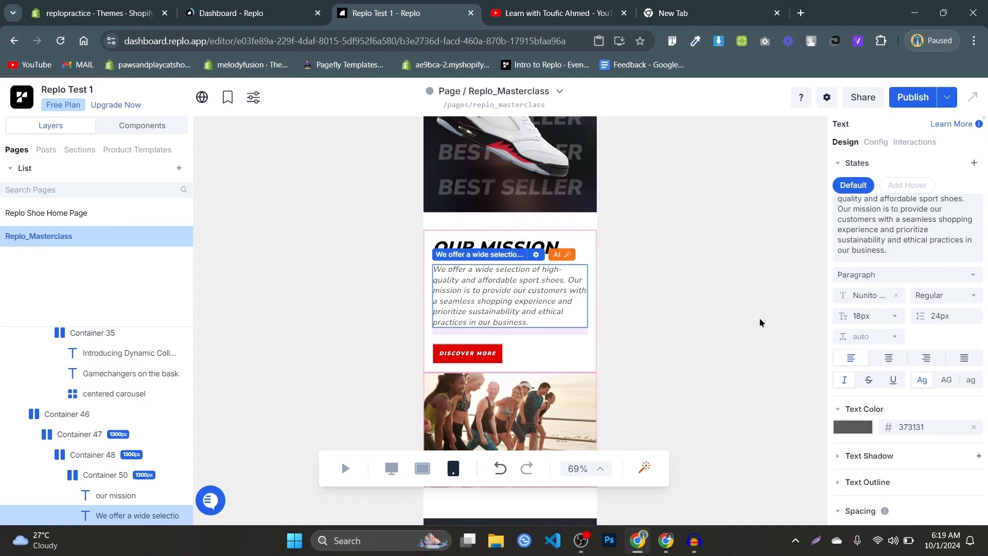
scroll(575, 262, up, 1)
- Review the mobile page down to the footer and inspect the spacing of the Discover More button and Container 50
scroll(575, 263, up, 6)
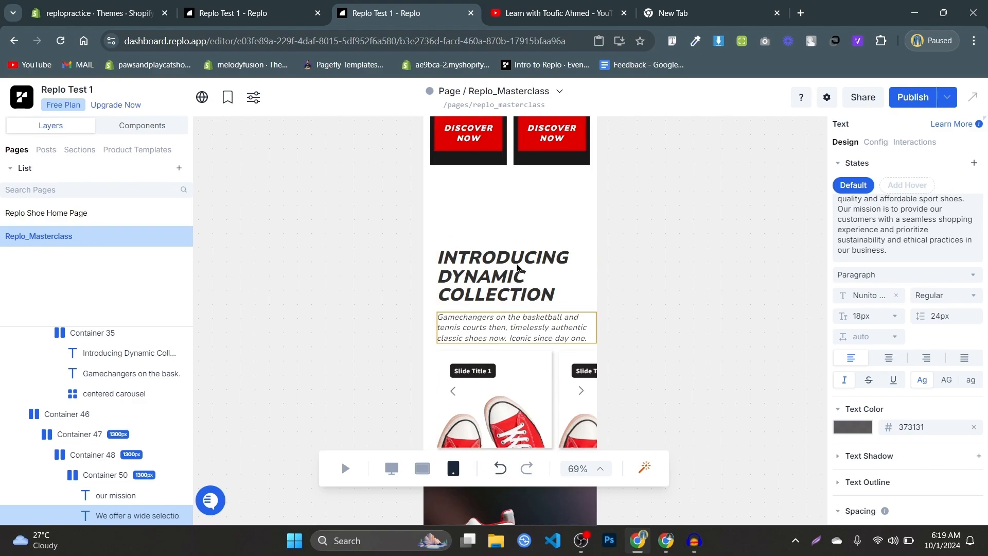
scroll(515, 355, down, 10)
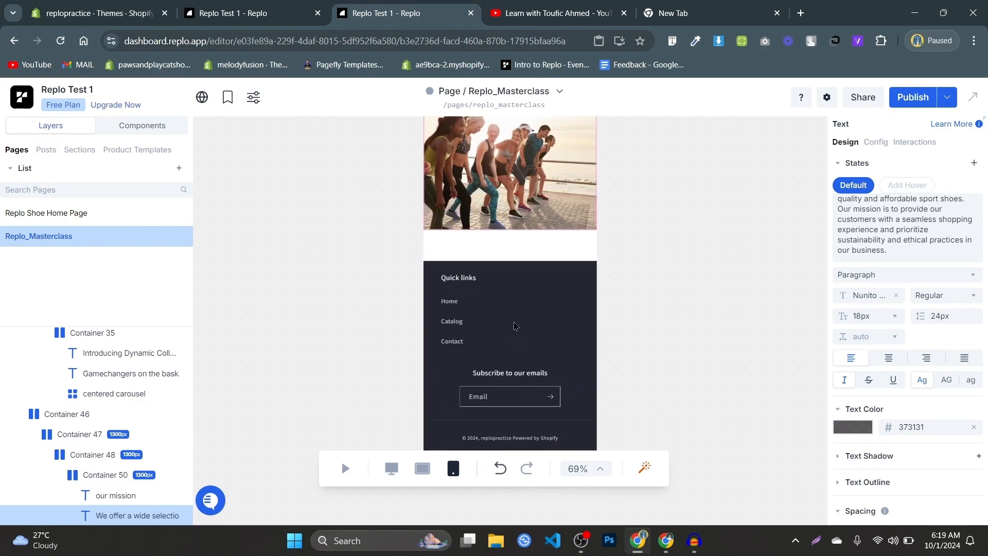
scroll(515, 325, up, 5)
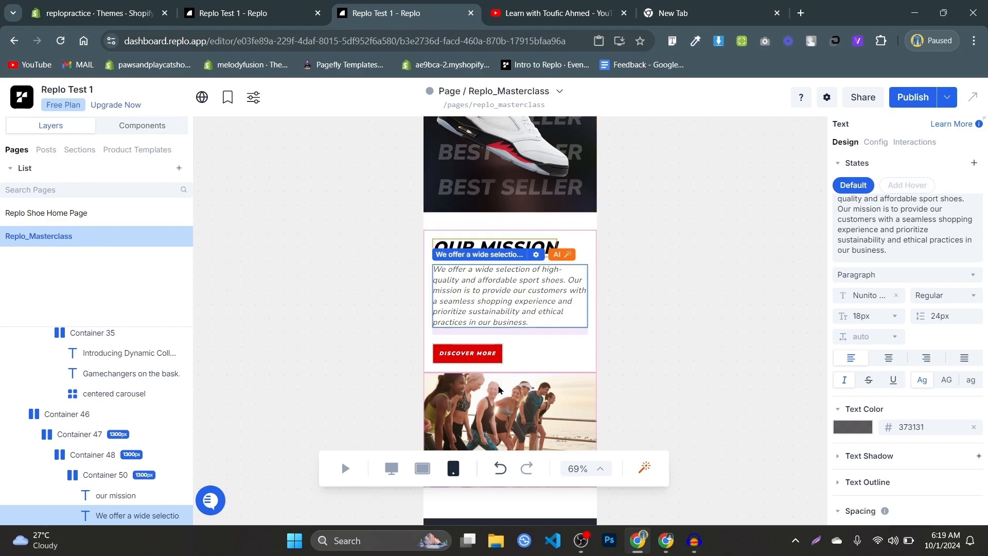
click(481, 359)
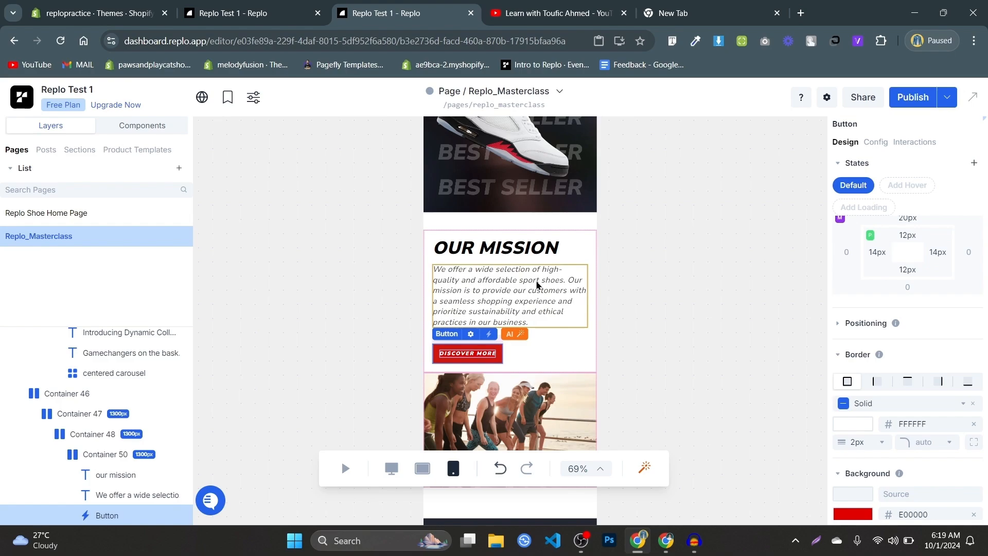
click(537, 284)
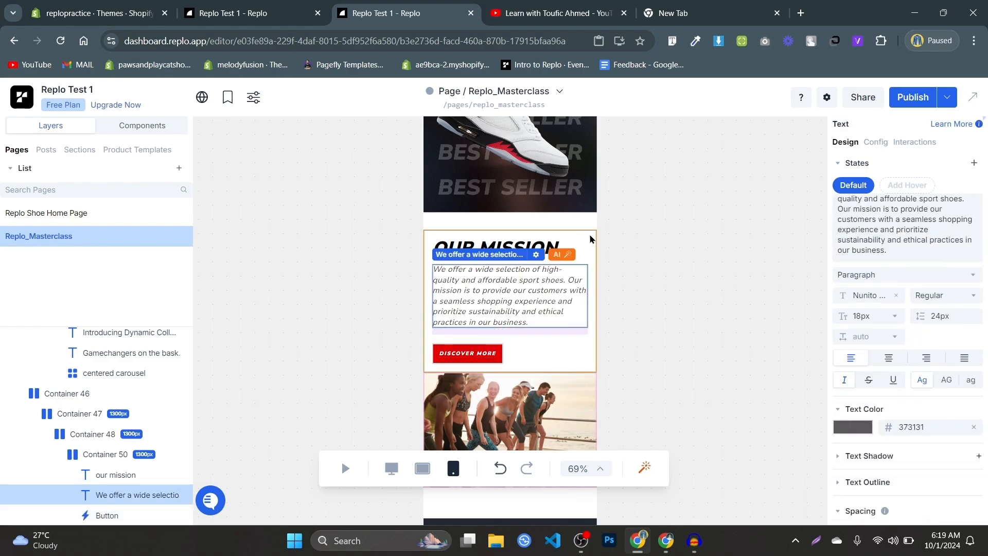
click(590, 239)
scroll(537, 249, down, 3)
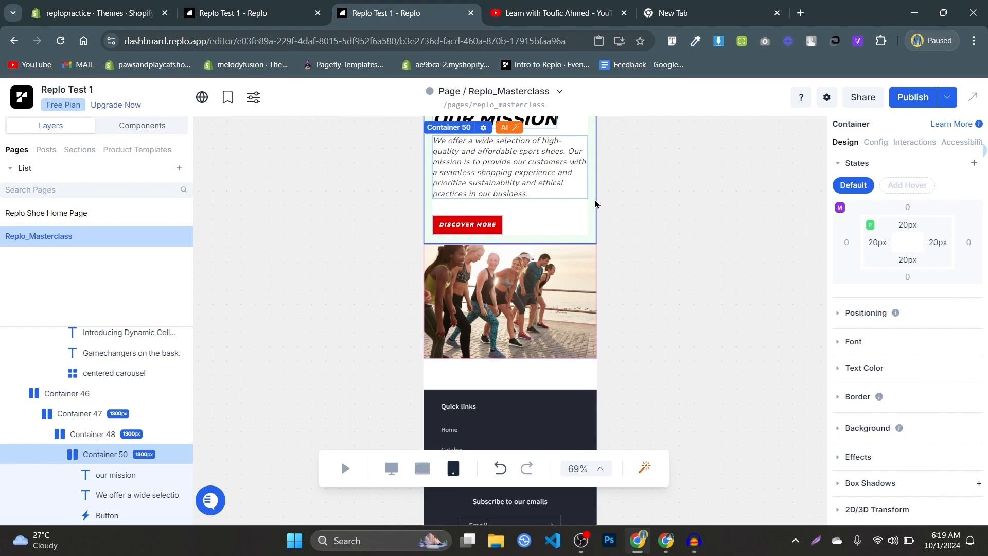
- Browse the latest videos on the YouTube channel page and return to the Replo_Masterclass page
key(ctrl+Tab)
scroll(644, 242, down, 5)
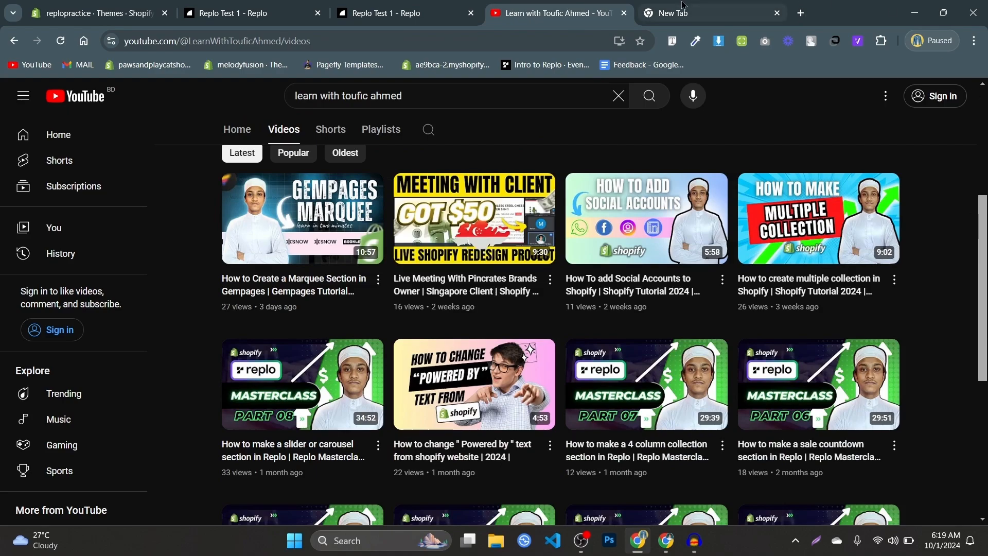
click(461, 7)
click(288, 5)
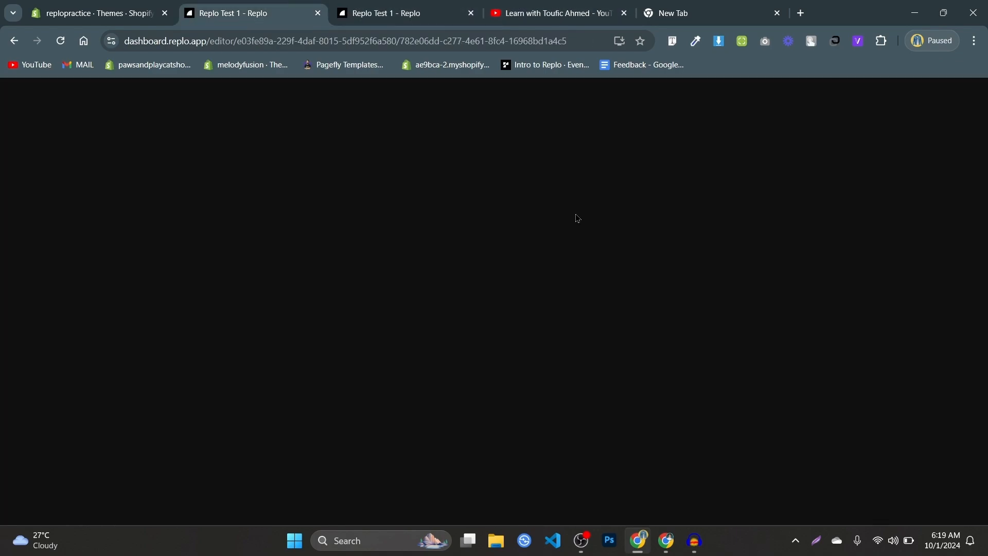
click(394, 5)
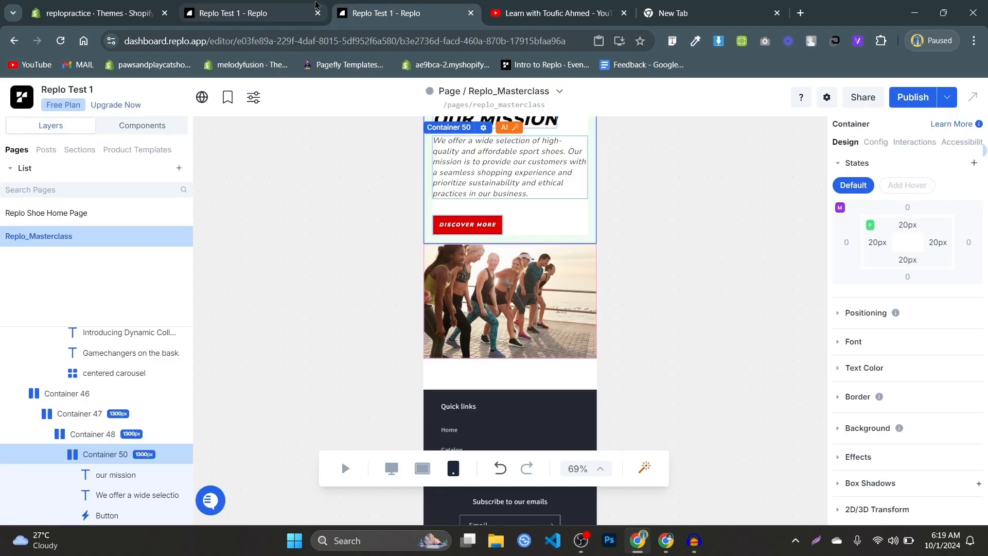
- Examine the Replo Shoe Home Page's sections in the desktop view, from the shipping features down to Our Mission
click(303, 8)
scroll(596, 338, down, 9)
scroll(712, 323, down, 3)
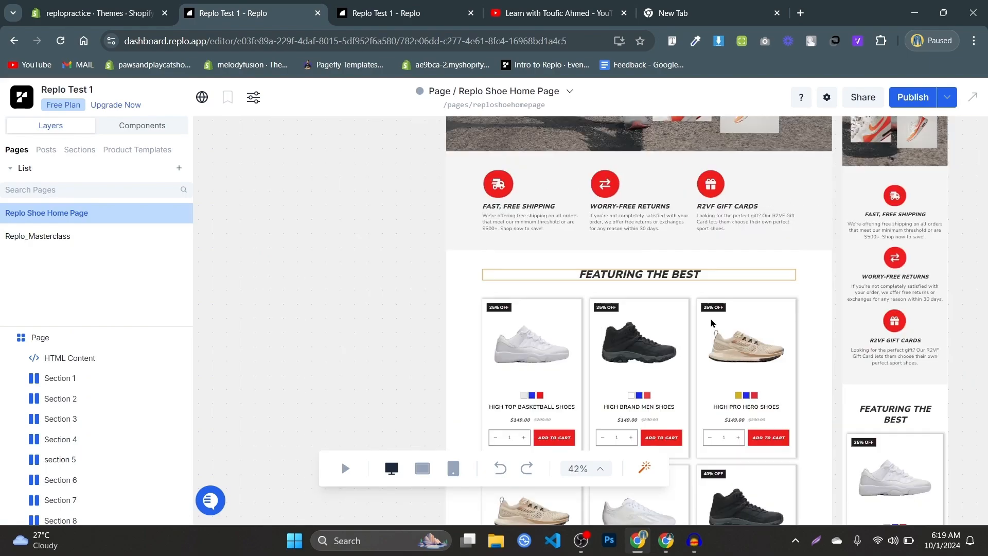
scroll(817, 383, down, 6)
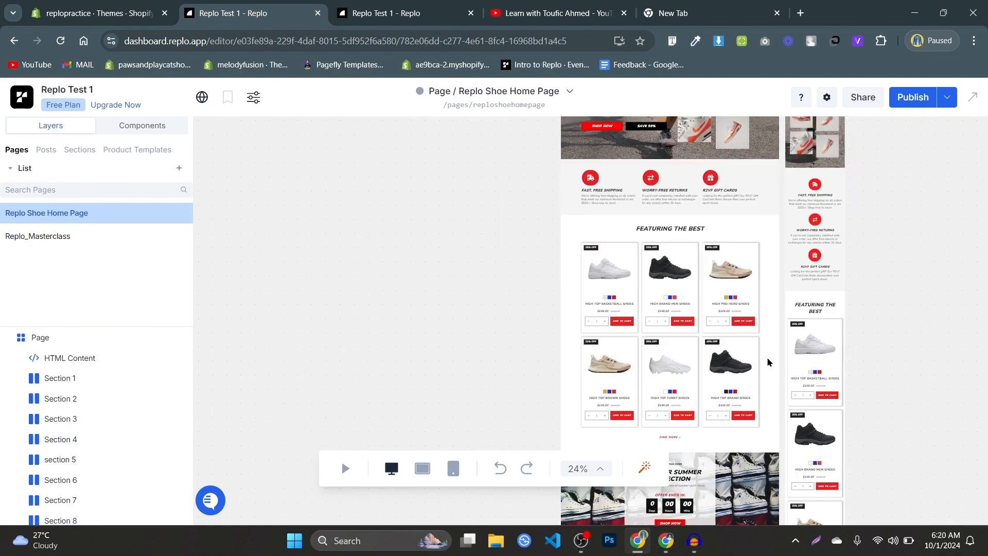
scroll(806, 381, up, 3)
scroll(669, 347, down, 6)
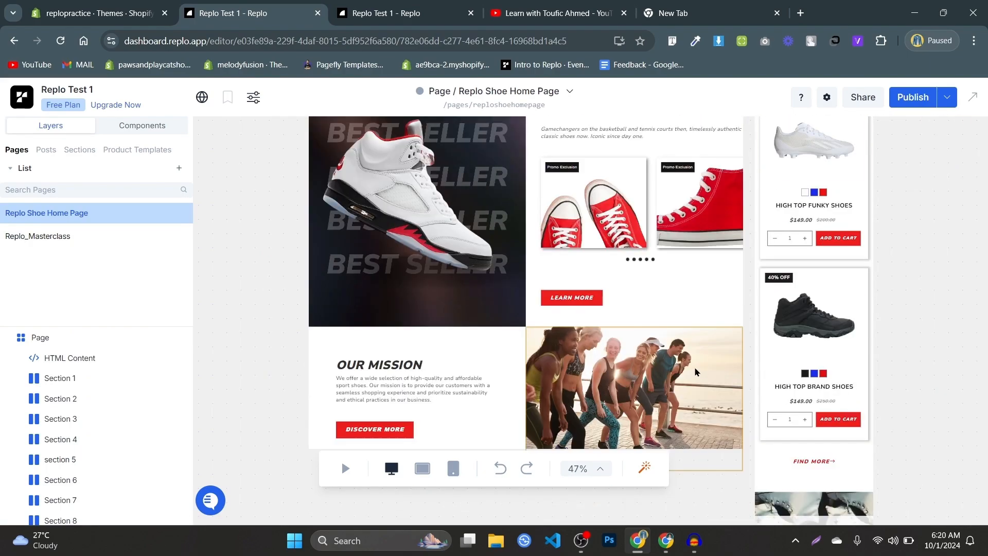
scroll(668, 347, up, 5)
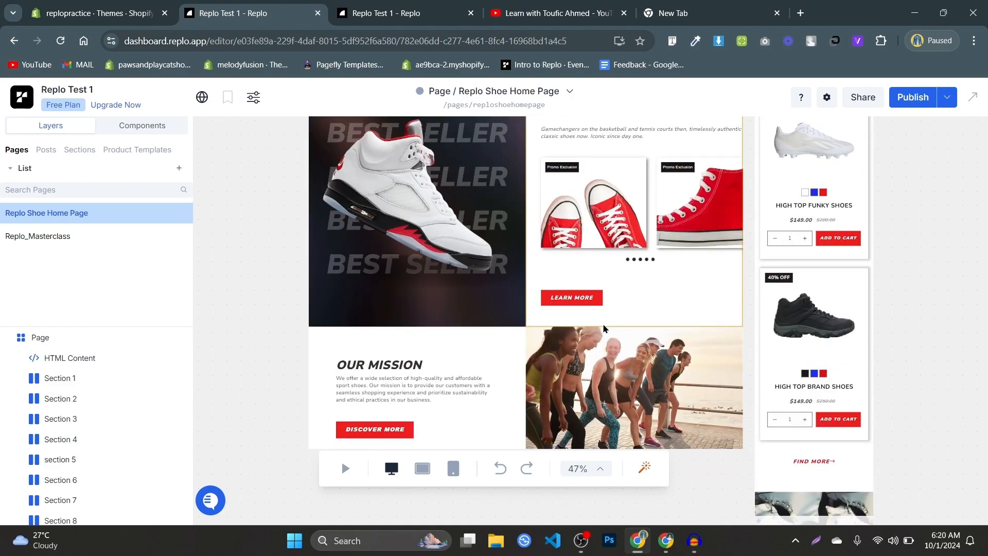
scroll(596, 330, down, 4)
scroll(519, 311, up, 2)
scroll(871, 421, down, 4)
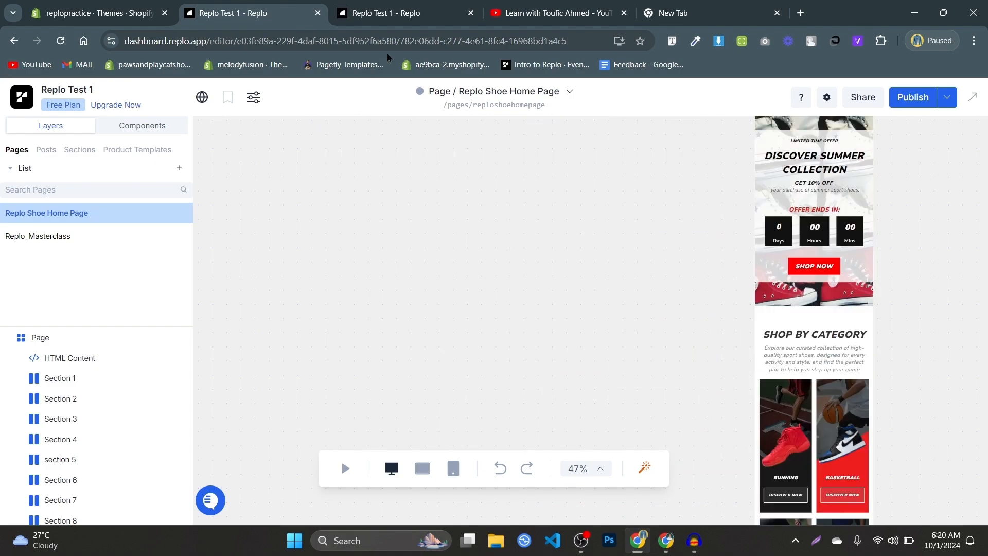
- Recheck the category and Dynamic Collection sections on the Replo Shoe Home Page and close its browser tab
click(366, 7)
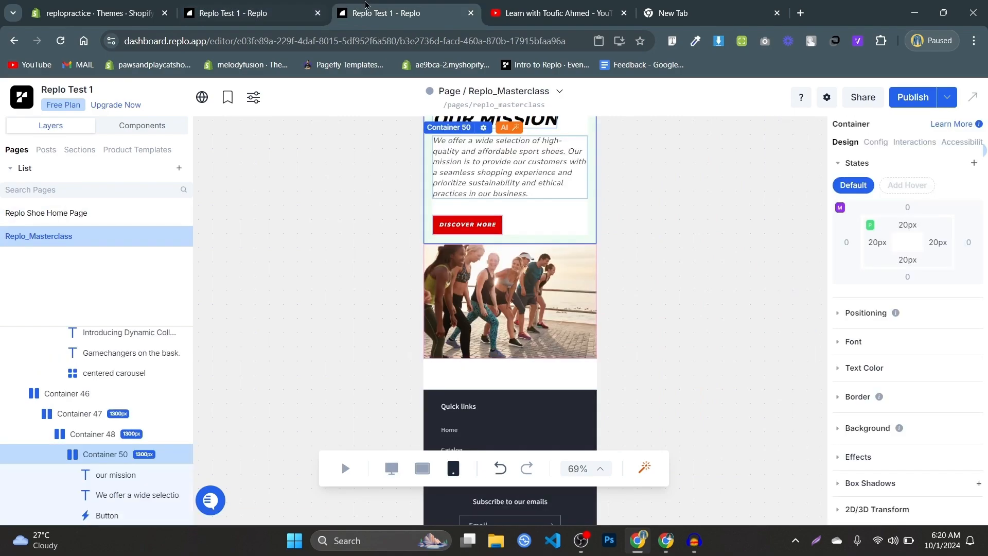
click(285, 5)
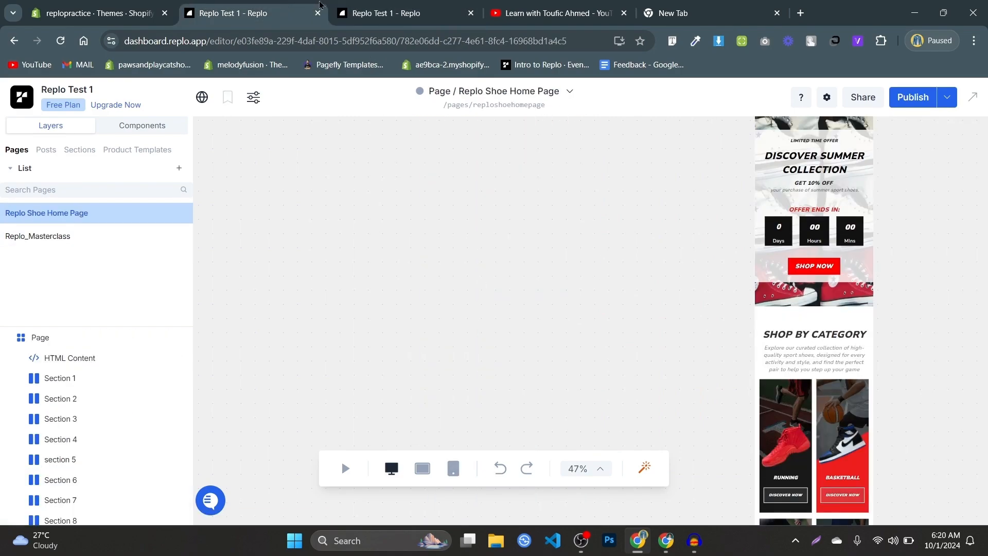
scroll(565, 375, up, 8)
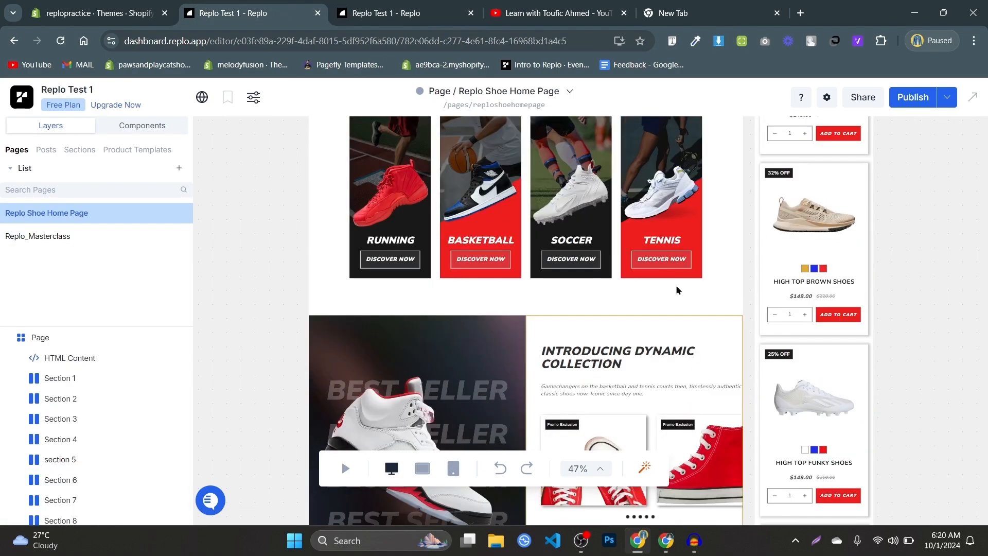
scroll(810, 352, down, 17)
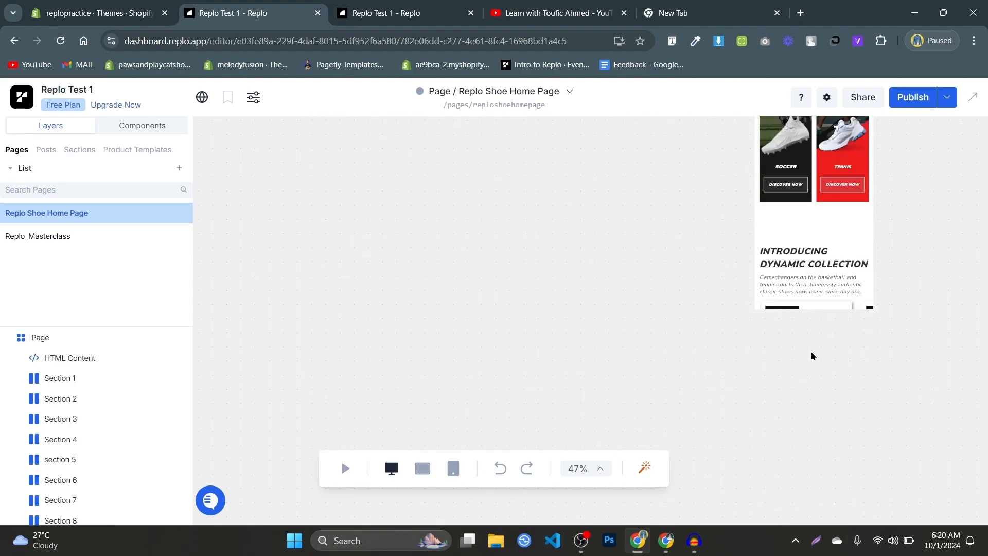
scroll(812, 356, up, 3)
click(317, 13)
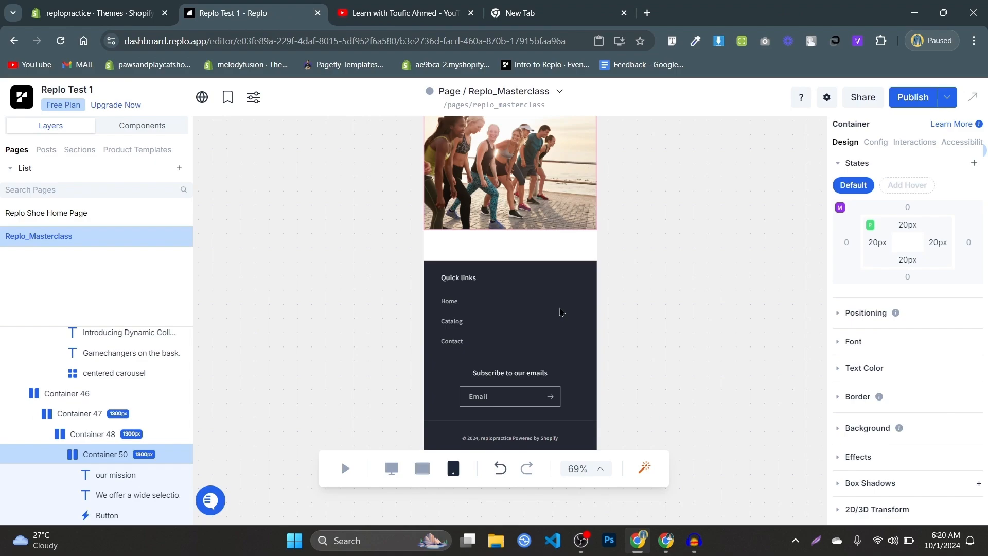
- Look over the YouTube channel's header and its list of latest videos
key(ctrl+Tab)
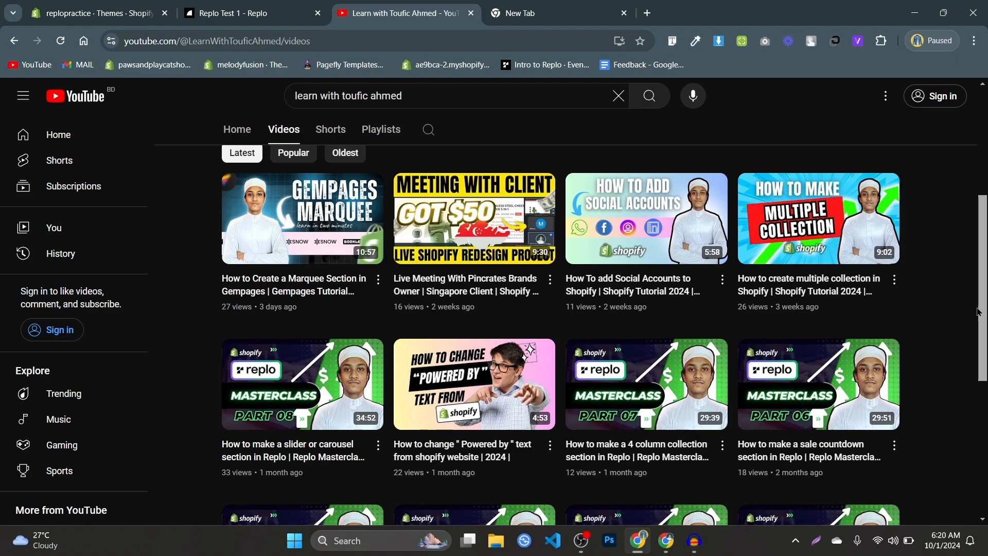
scroll(978, 312, up, 5)
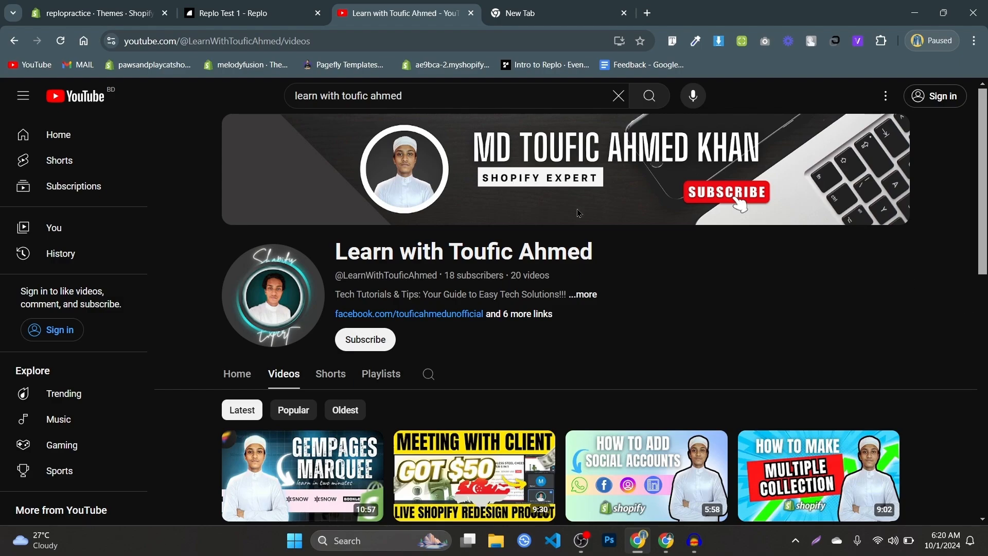
scroll(686, 313, down, 5)
scroll(669, 303, up, 5)
scroll(661, 296, down, 5)
scroll(592, 189, up, 5)
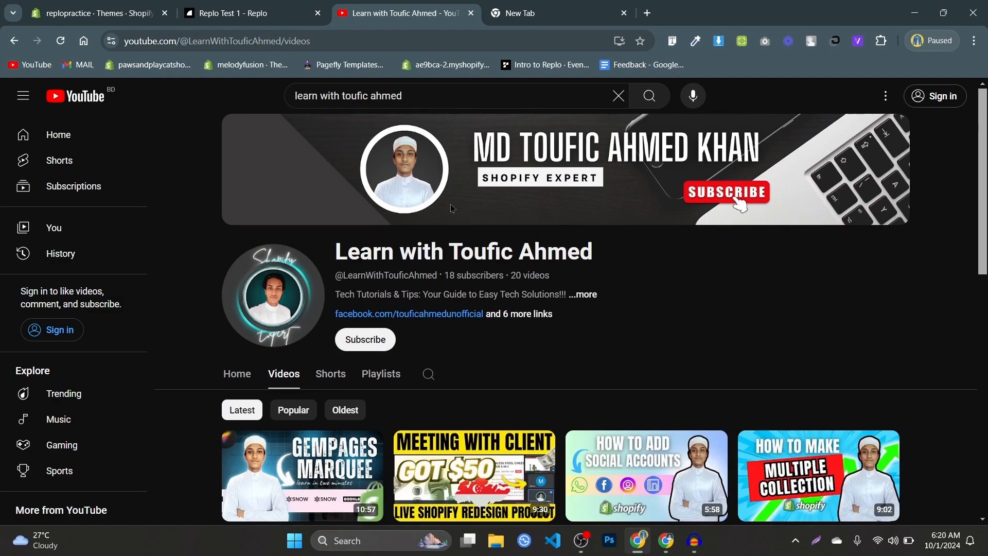
- View the social links in the YouTube channel's About details and close them
click(527, 316)
scroll(513, 309, down, 5)
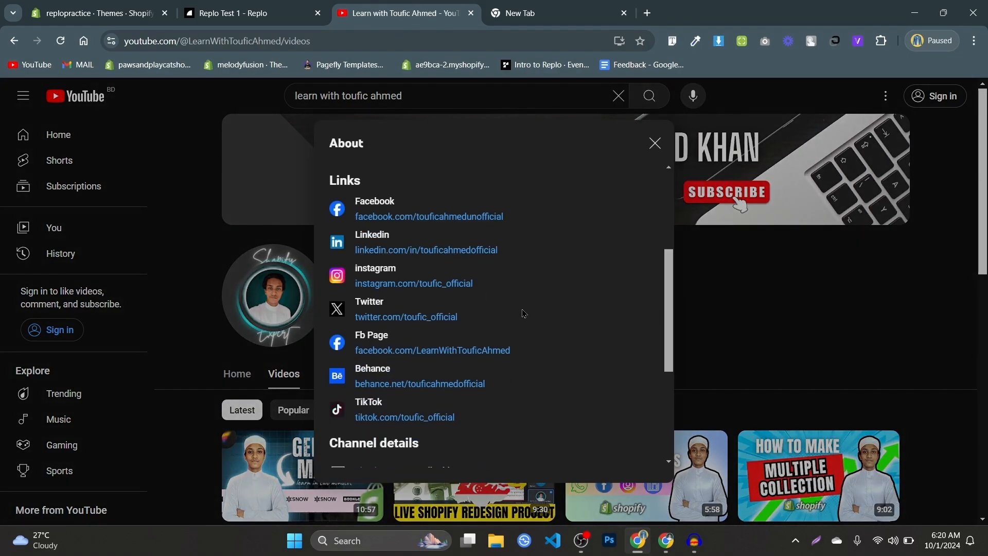
scroll(521, 312, up, 5)
click(655, 145)
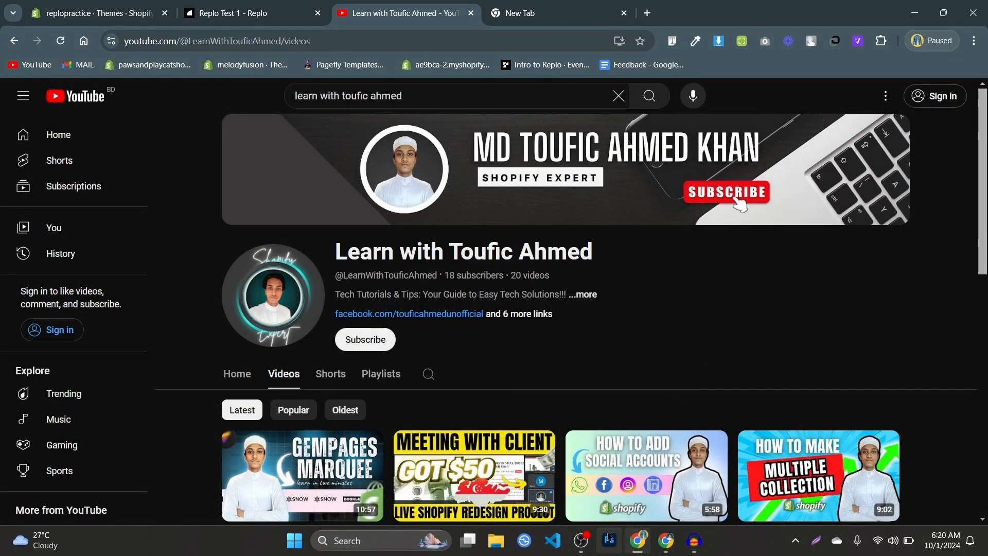